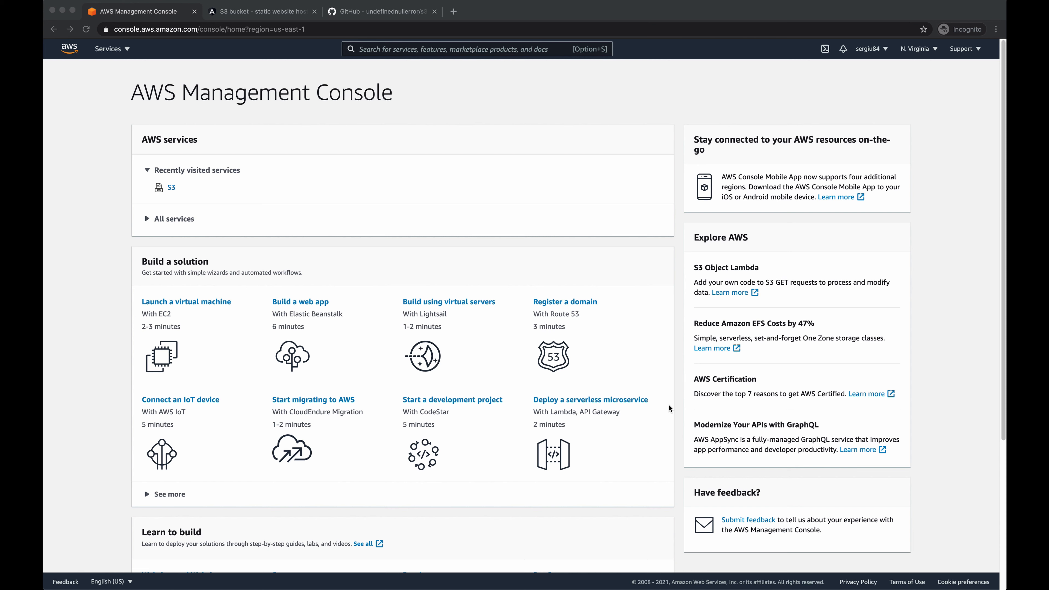
# - Find the S3 service and start creating a bucket named md.md
pyautogui.click(543, 136)
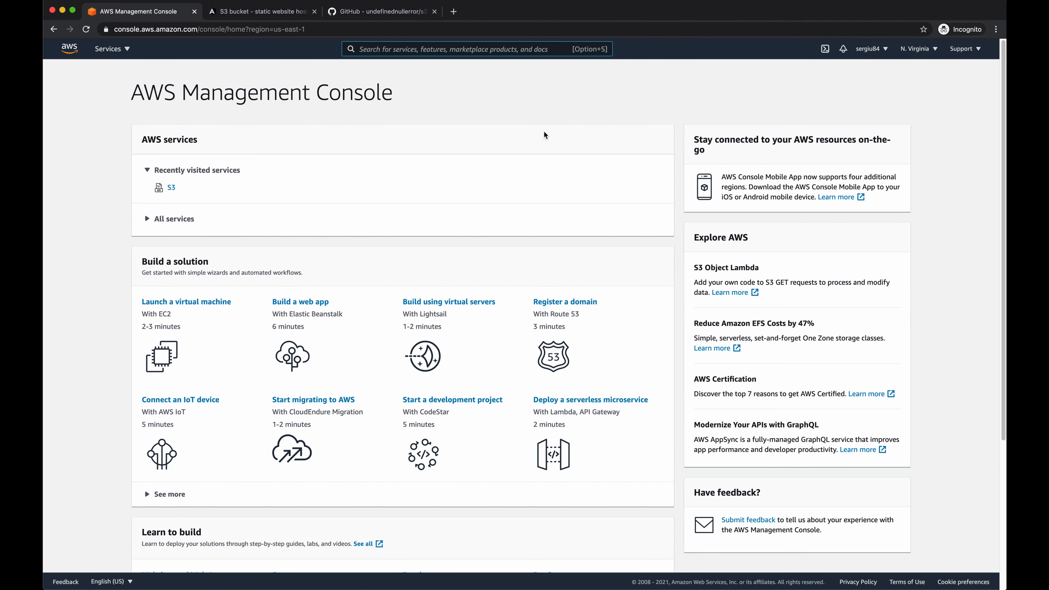
pyautogui.write('s3')
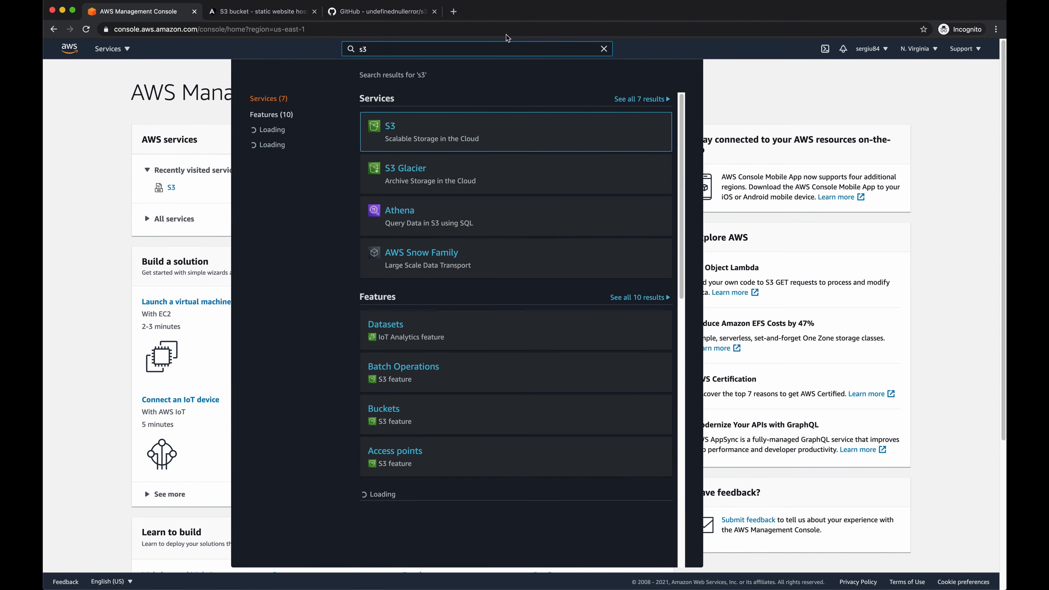
pyautogui.click(600, 120)
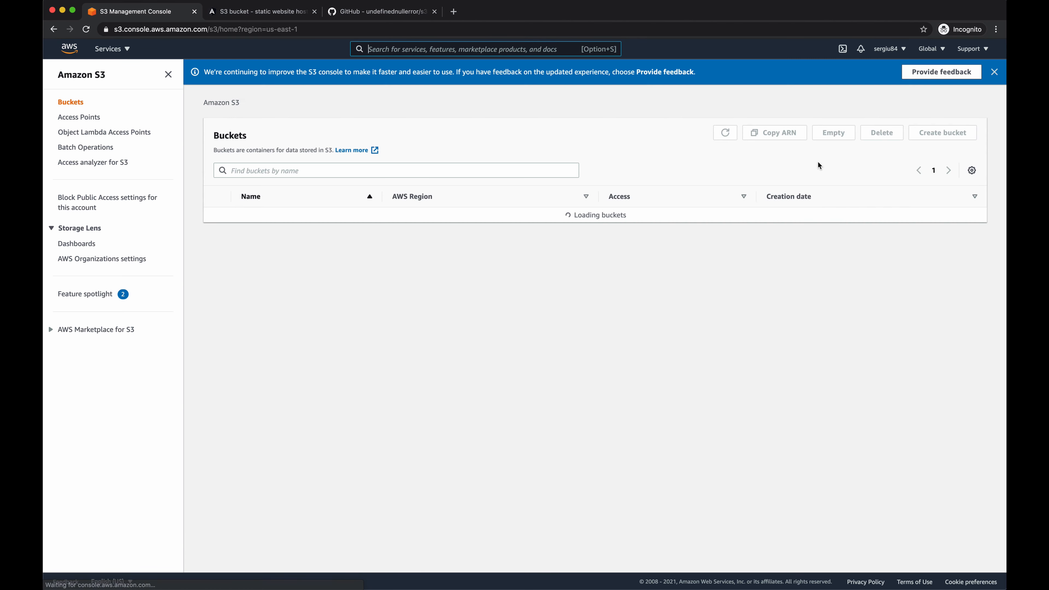
pyautogui.click(943, 133)
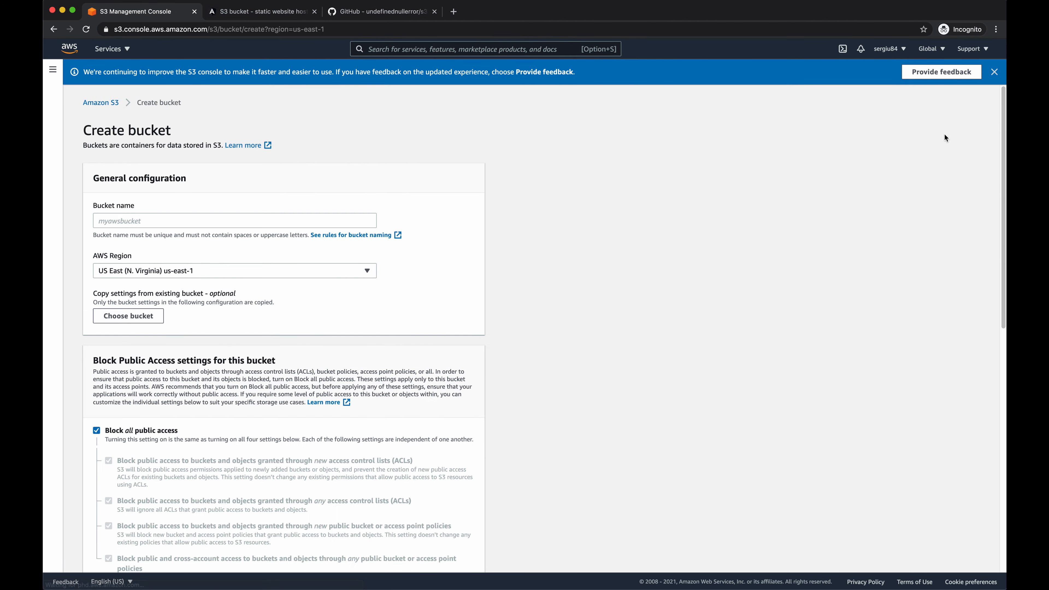
pyautogui.click(291, 222)
pyautogui.write('md.md')
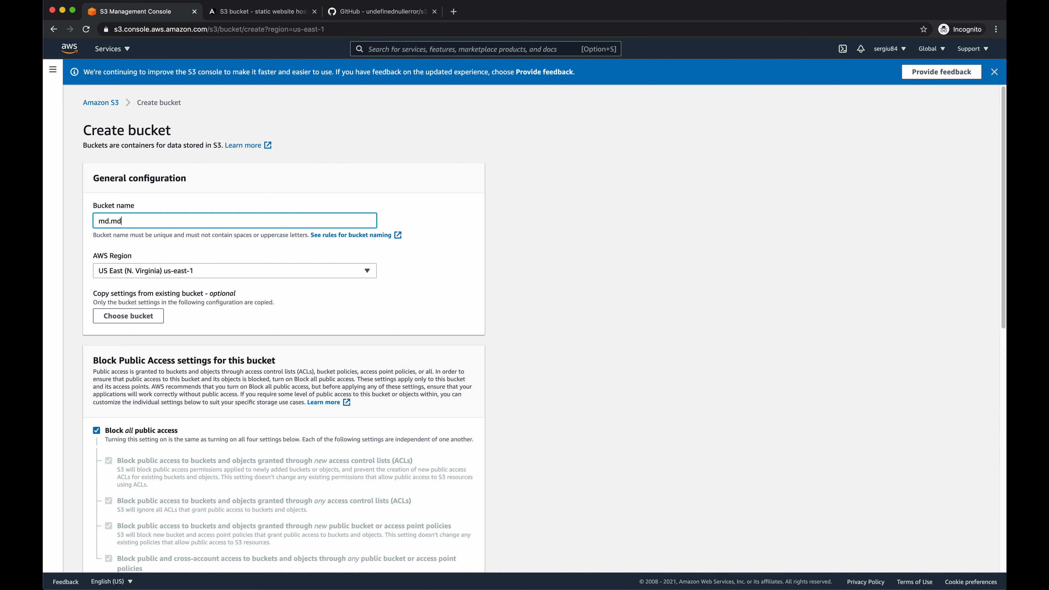
# - Turn off Block all public access, acknowledge that the bucket may become public, and create the bucket
pyautogui.scroll(-4, 262, 311)
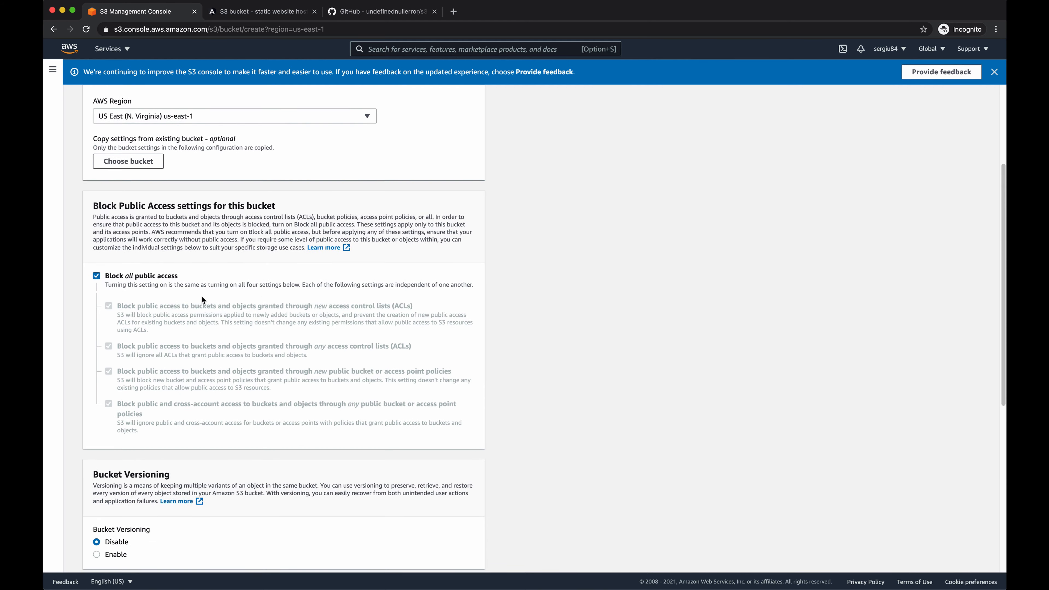
pyautogui.doubleClick(124, 284)
pyautogui.click(164, 276)
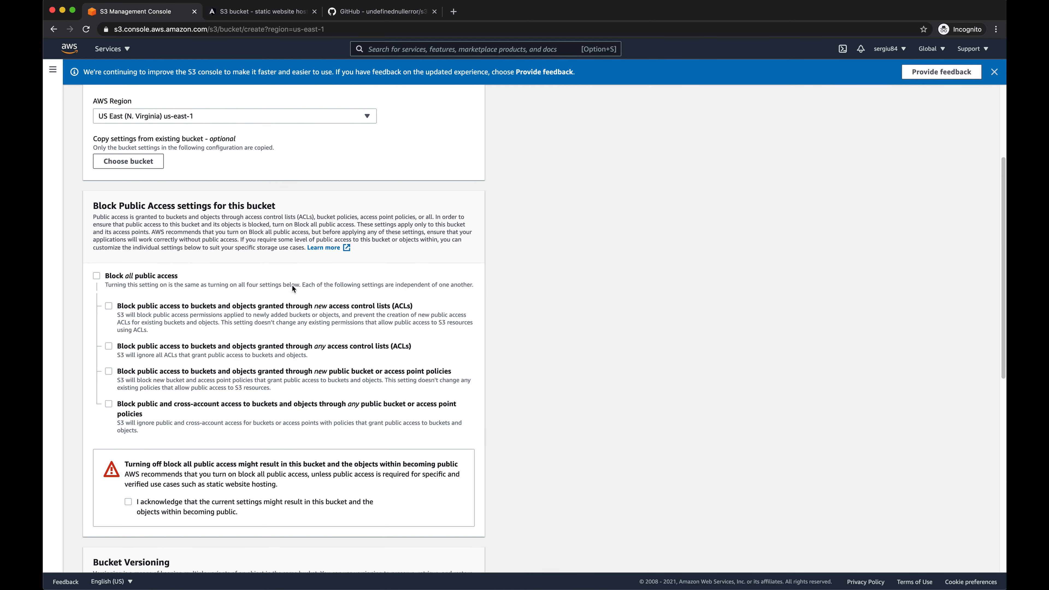
pyautogui.scroll(-2, 202, 395)
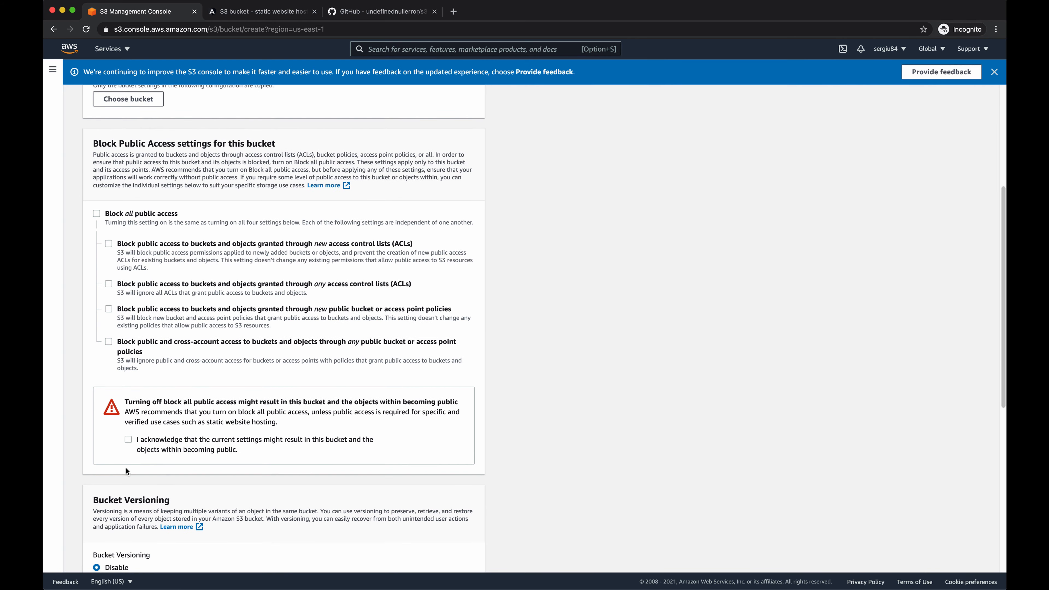
pyautogui.click(129, 440)
pyautogui.scroll(-10, 591, 360)
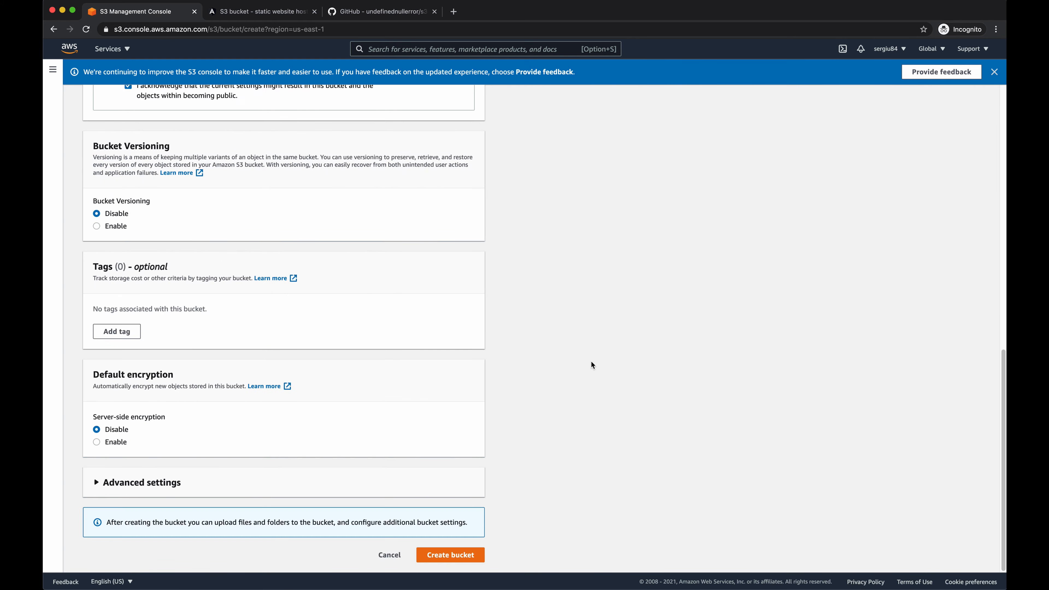
pyautogui.click(463, 562)
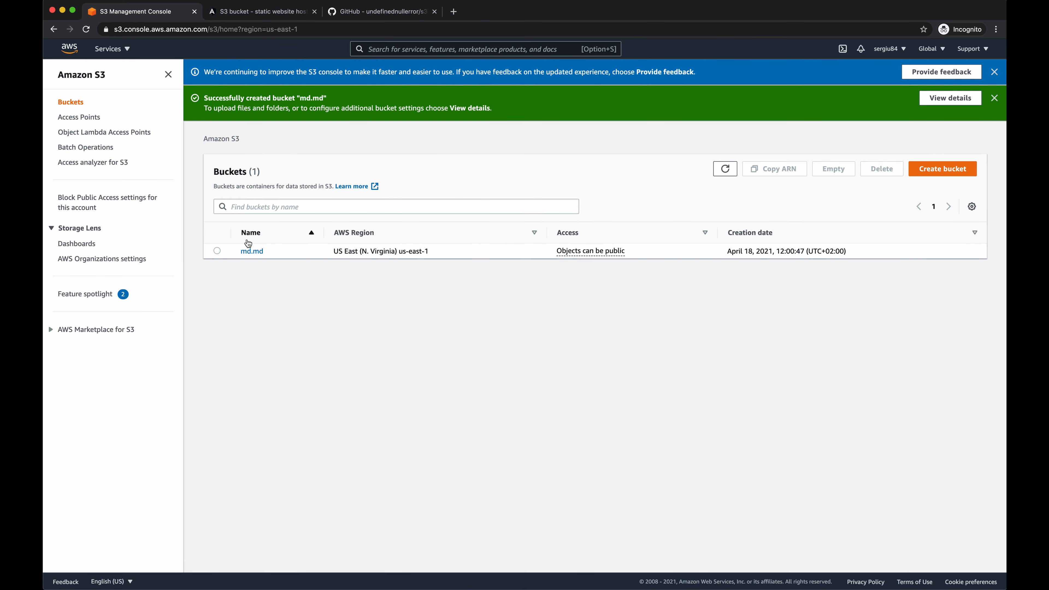
# - Paste the PublicReadGetObject bucket policy for md.md, replace YOUR_BUCKET_NAME in its resource with md.md, and save it
pyautogui.click(252, 251)
pyautogui.click(336, 166)
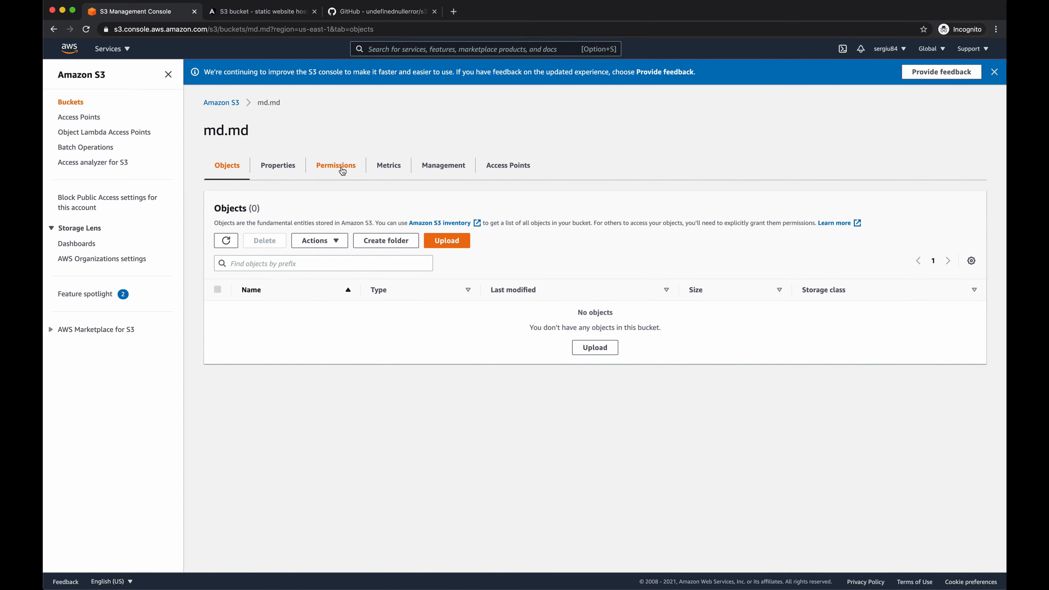
pyautogui.scroll(-5, 342, 231)
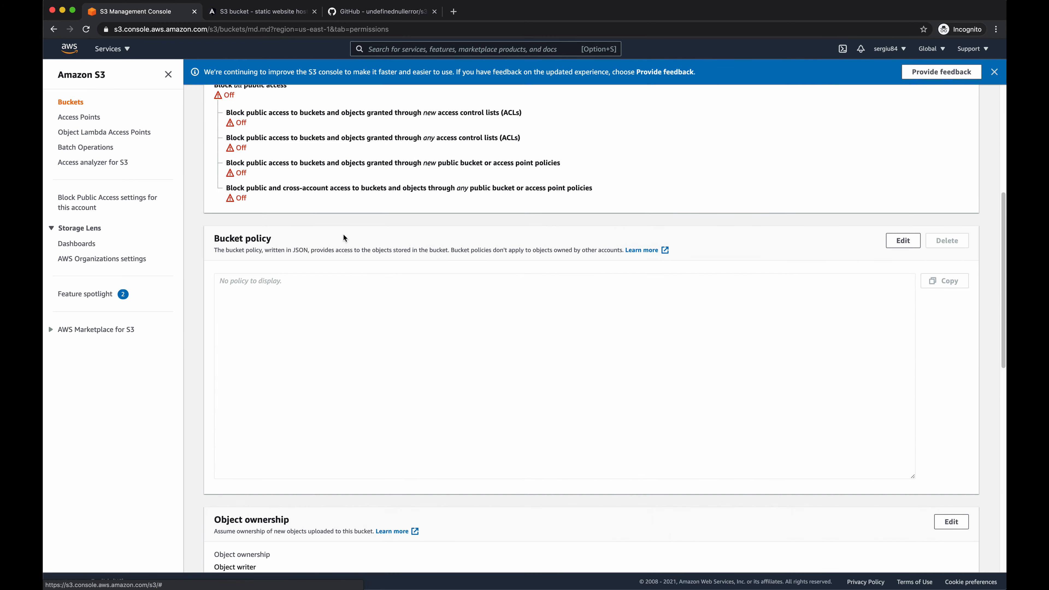
pyautogui.click(911, 244)
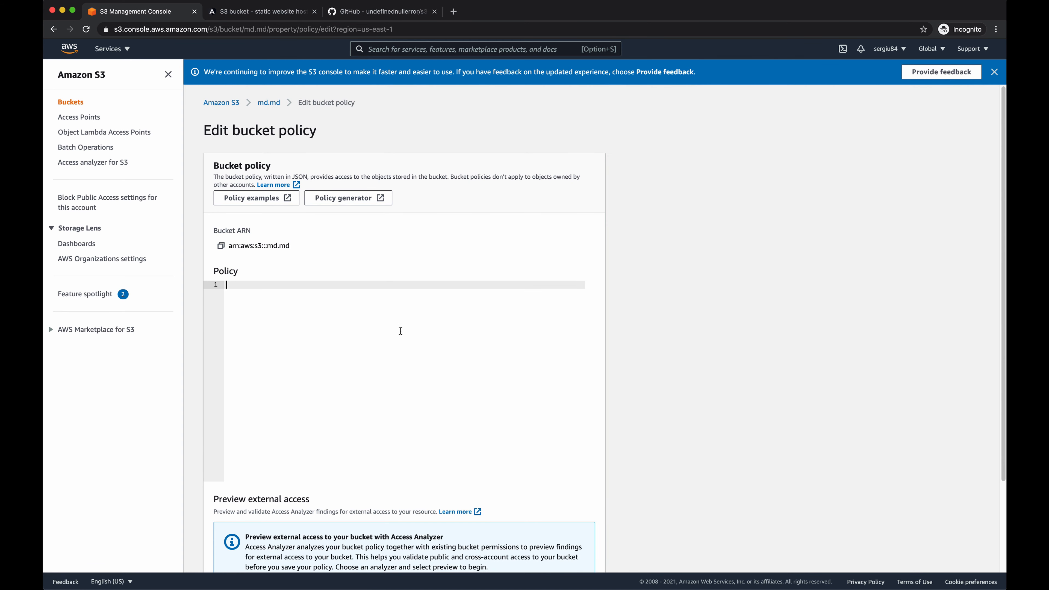
pyautogui.write('{     "Version": "2012-10-17",     "Statement": [         {             "Sid": "PublicReadGetObject",             "Effect": "Allow",             "Principal": "*",             "Action": "s3:GetObject",             "Resource": "arn:aws:s3:::YOUR_BUCKET_NAME/*"         }     ] }')
pyautogui.doubleClick(398, 350)
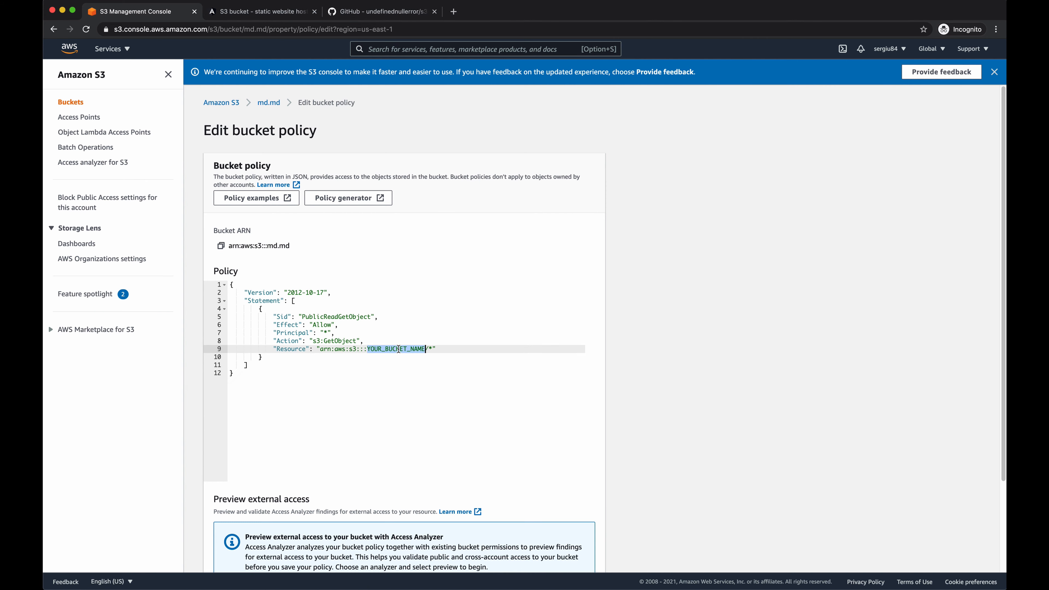
pyautogui.write('md.md')
pyautogui.scroll(-5, 508, 338)
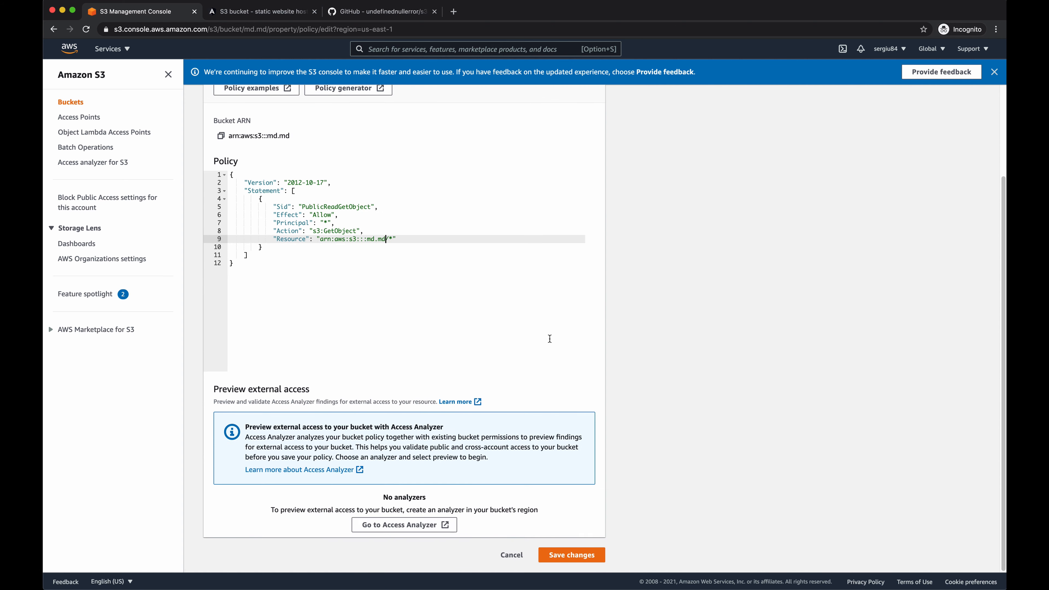
pyautogui.click(569, 554)
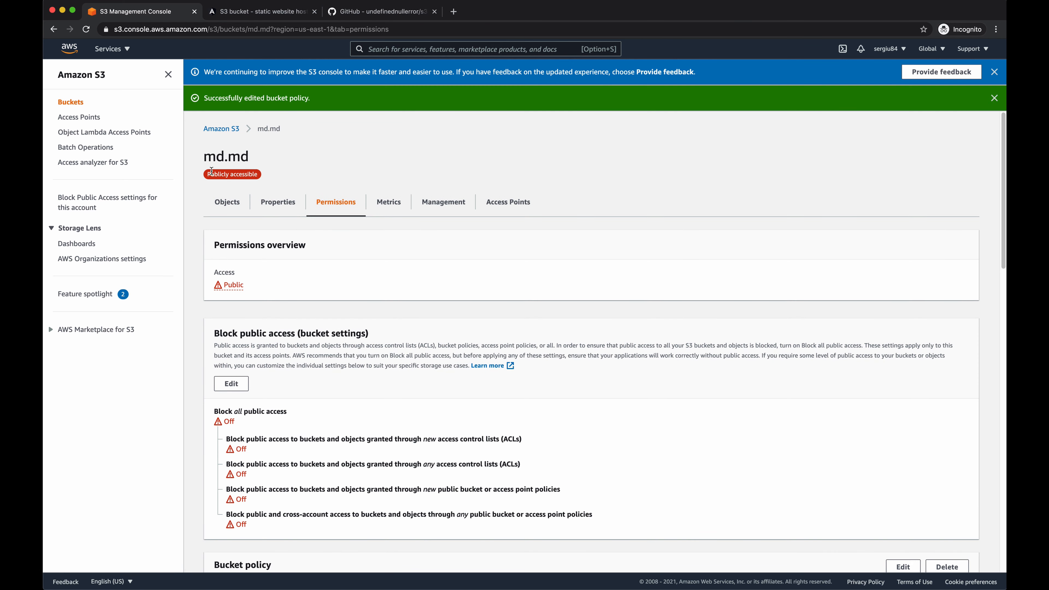
pyautogui.moveTo(206, 174); pyautogui.dragTo(246, 172)
pyautogui.click(291, 178)
# - Enable static website hosting for the bucket with index.html as the index document, save it, and open the bucket's object list
pyautogui.click(276, 203)
pyautogui.scroll(-20, 312, 199)
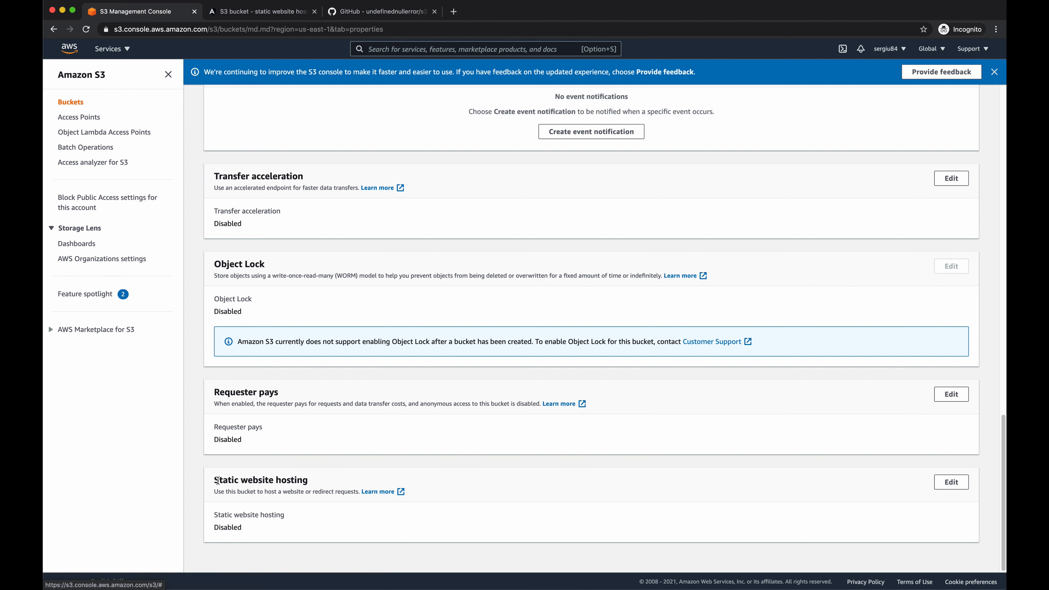
pyautogui.moveTo(219, 479); pyautogui.dragTo(279, 481)
pyautogui.click(299, 482)
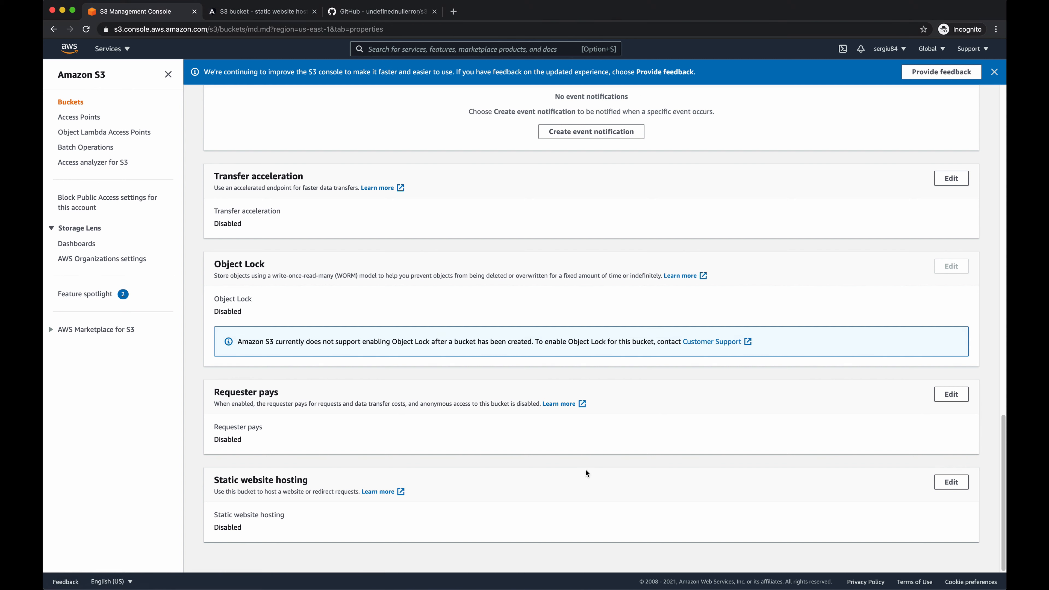
pyautogui.click(961, 483)
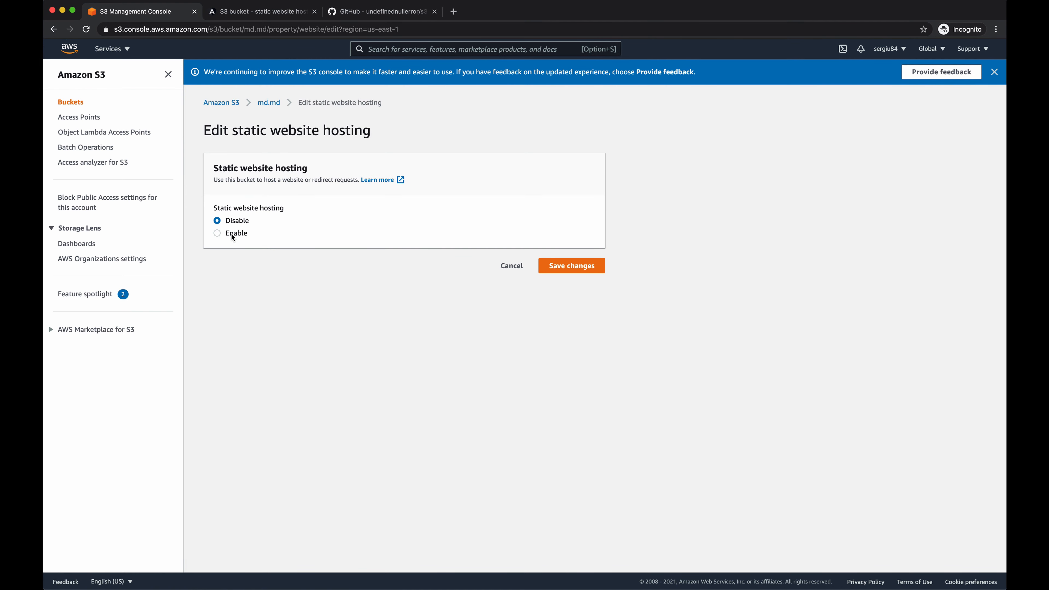
pyautogui.click(234, 232)
pyautogui.click(270, 399)
pyautogui.write('index.html')
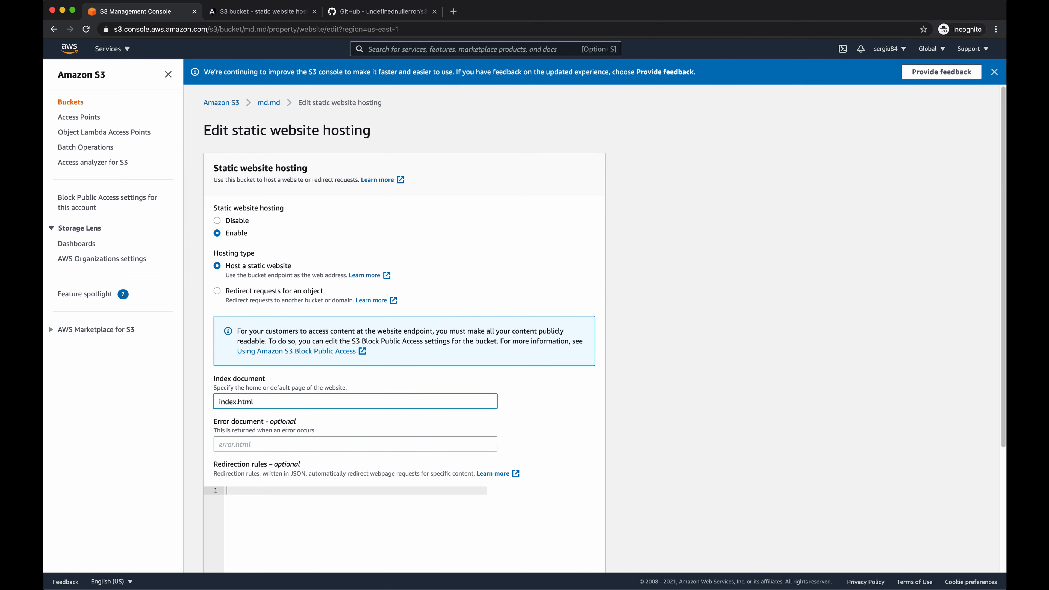
pyautogui.click(723, 379)
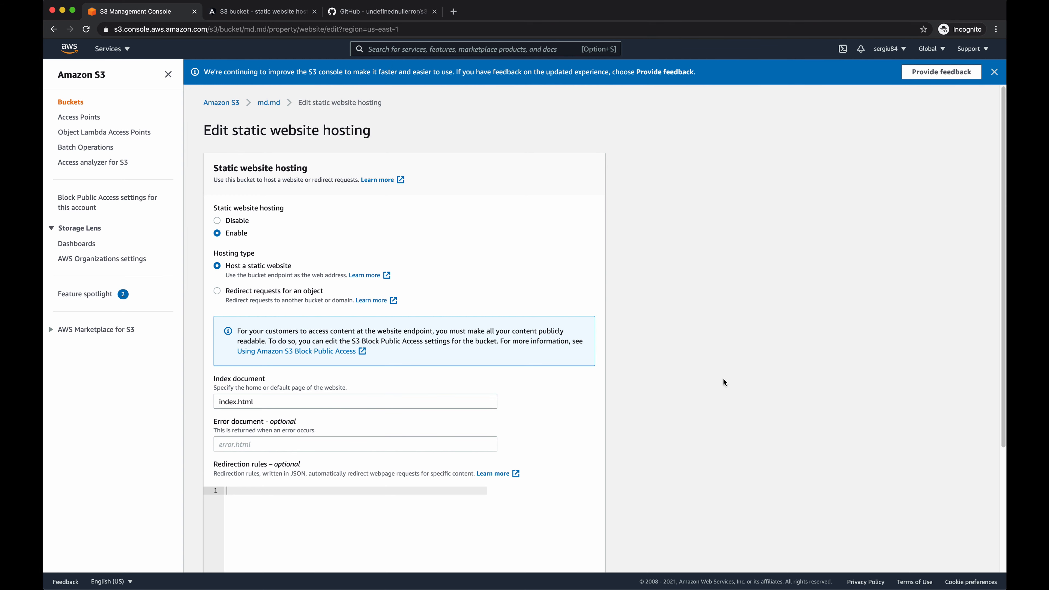
pyautogui.scroll(-4, 723, 379)
pyautogui.click(575, 554)
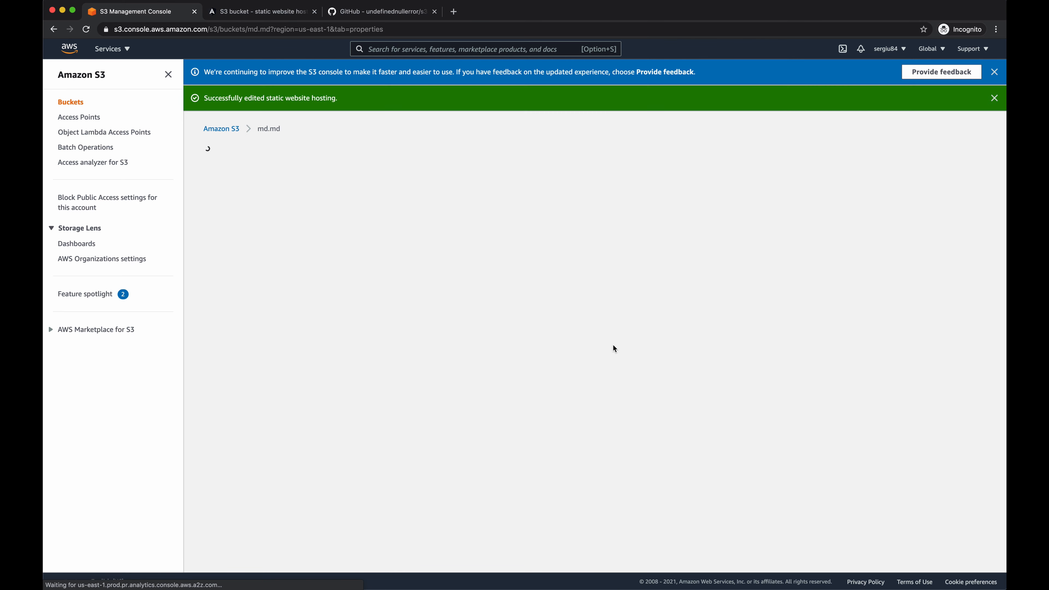
pyautogui.click(228, 203)
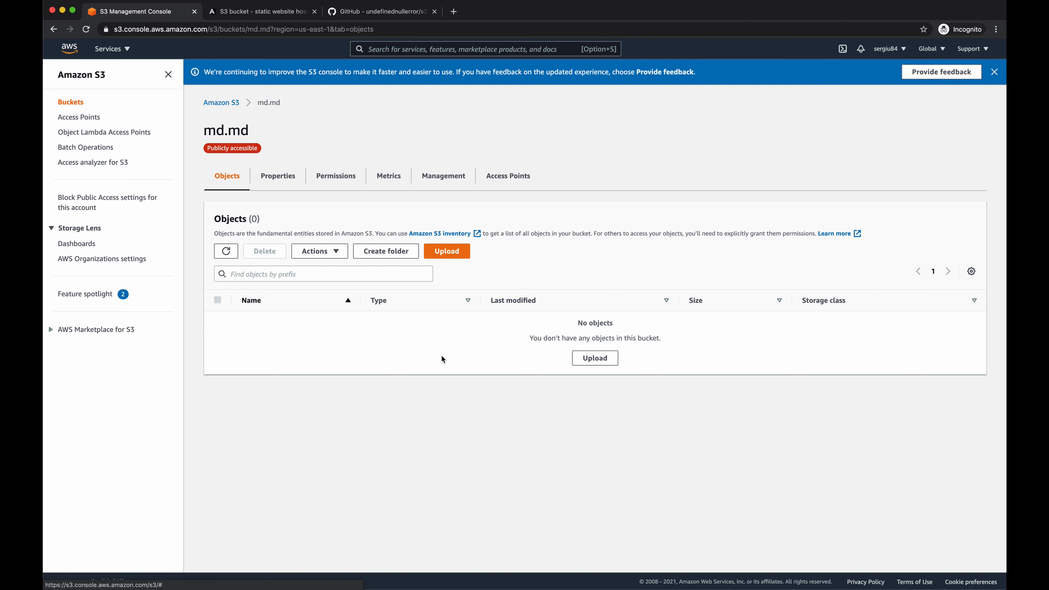
# - Check the routing of the local Angular Router App by switching between First Component and Second Component
pyautogui.click(265, 13)
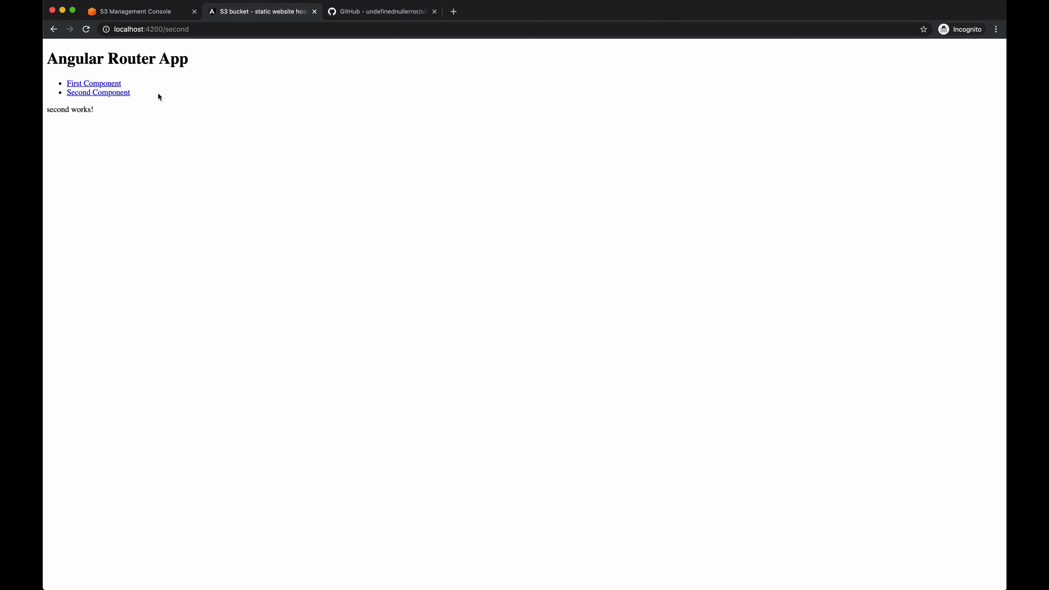
pyautogui.click(112, 85)
pyautogui.click(111, 96)
pyautogui.click(111, 85)
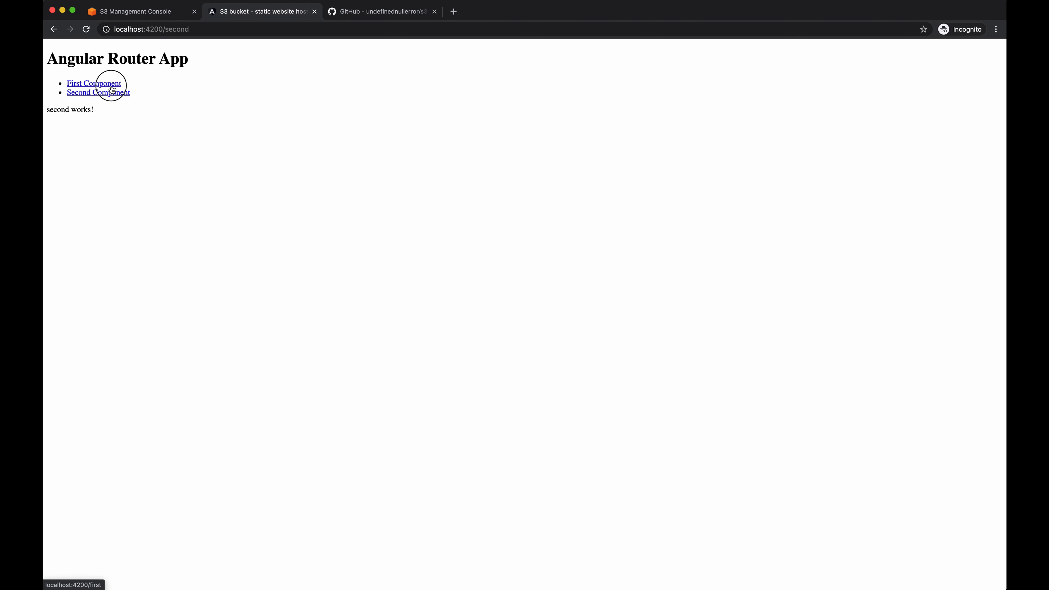
pyautogui.click(111, 91)
pyautogui.click(111, 83)
pyautogui.click(170, 30)
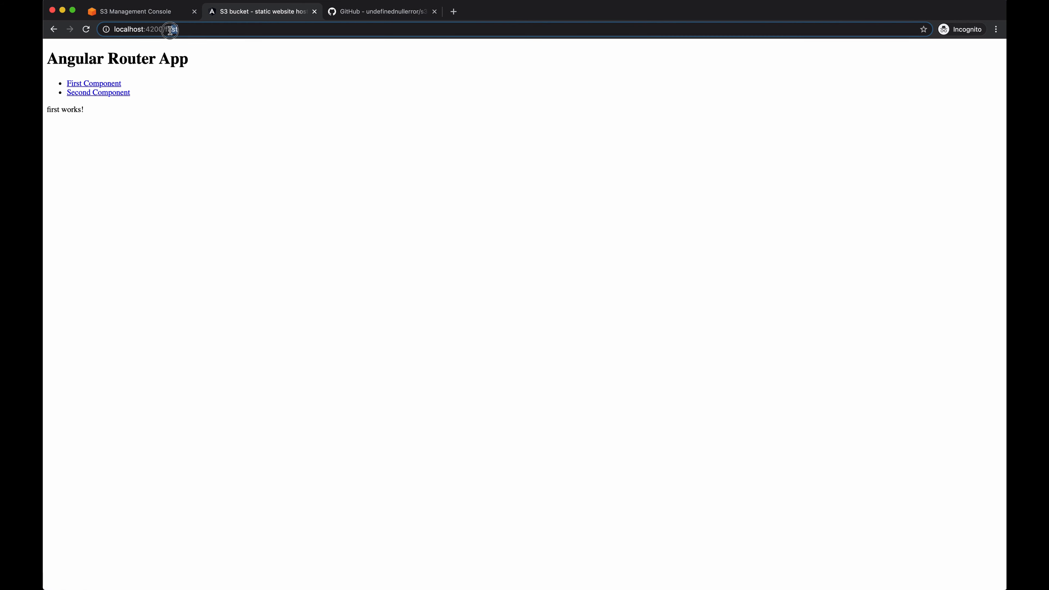
pyautogui.click(167, 81)
pyautogui.click(124, 96)
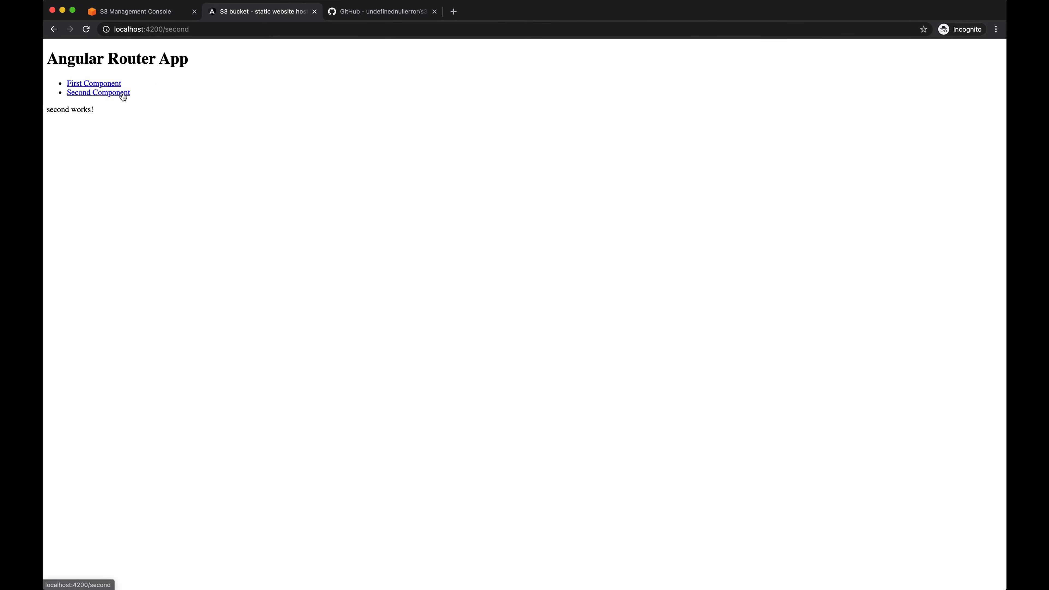
pyautogui.click(111, 84)
pyautogui.click(113, 93)
pyautogui.click(111, 84)
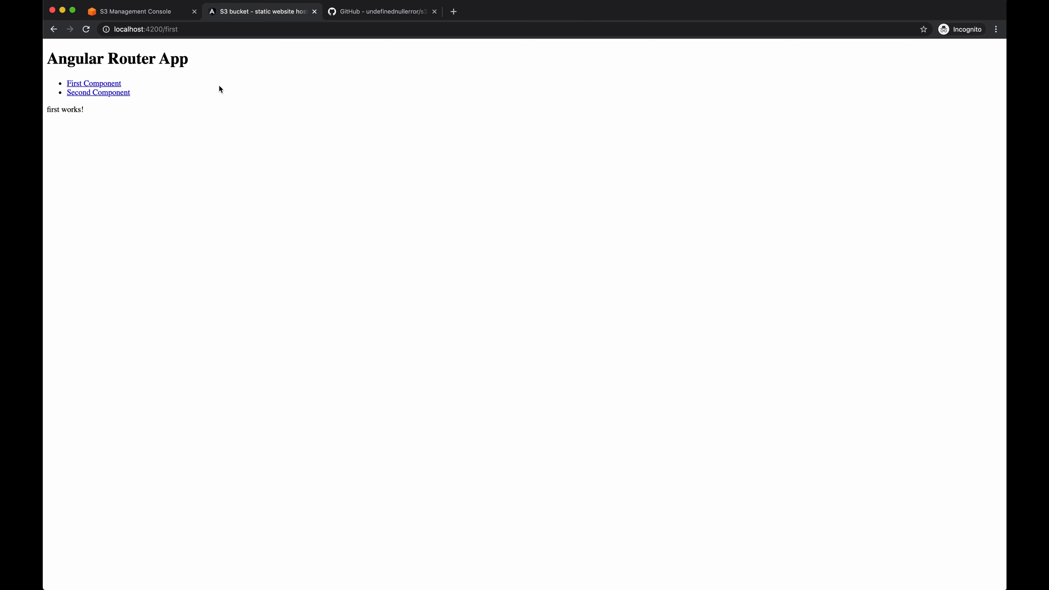
# - Upload all files and folders from the ng-with-routing build folder to the md.md bucket
pyautogui.click(162, 15)
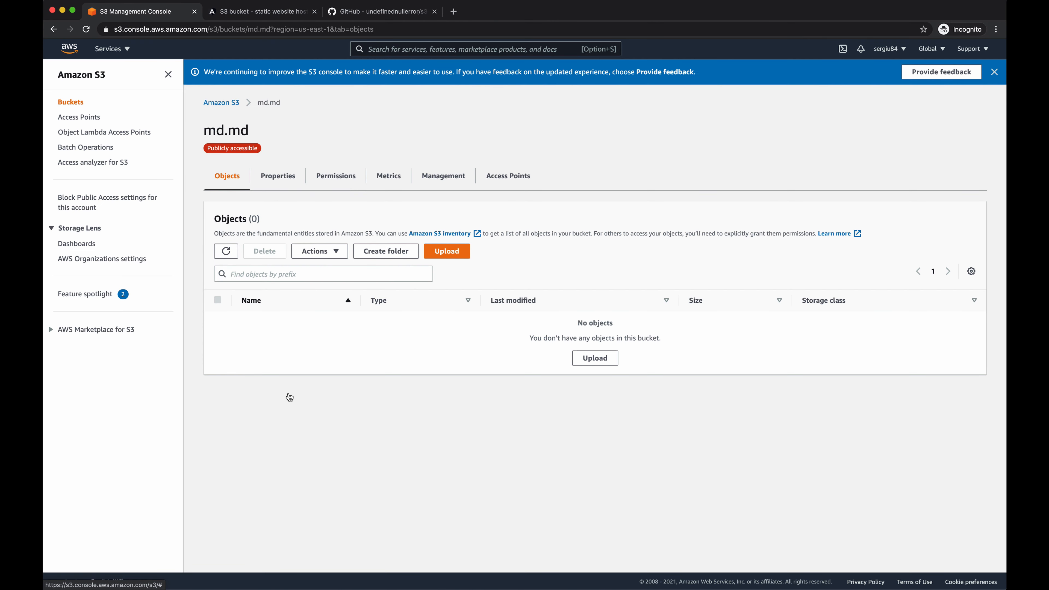
pyautogui.press('super+Tab')
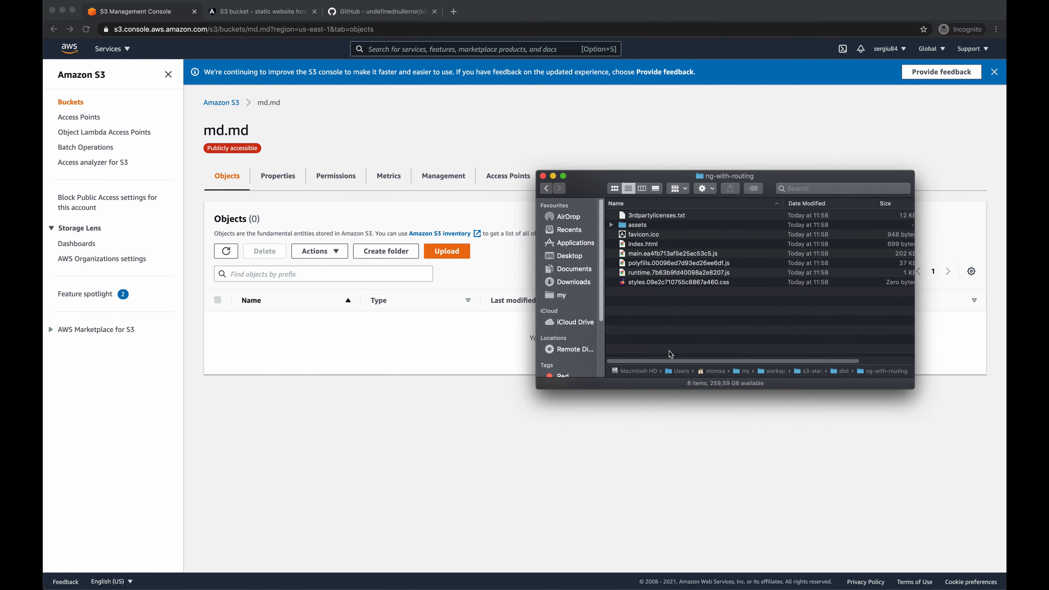
pyautogui.click(682, 333)
pyautogui.press('super+a')
pyautogui.moveTo(662, 266); pyautogui.dragTo(451, 327)
pyautogui.scroll(-5, 450, 327)
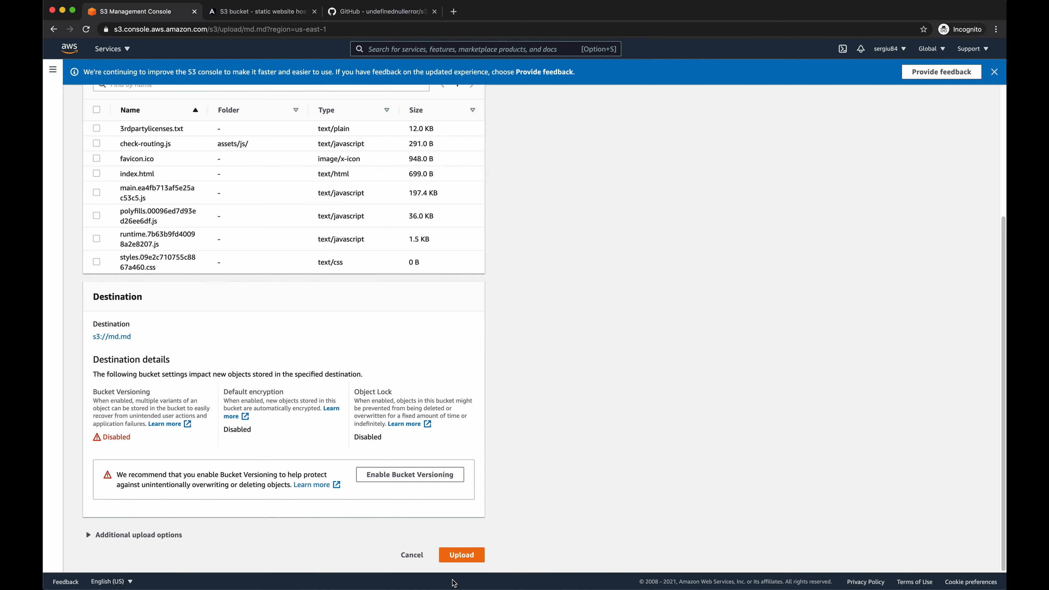
pyautogui.click(463, 555)
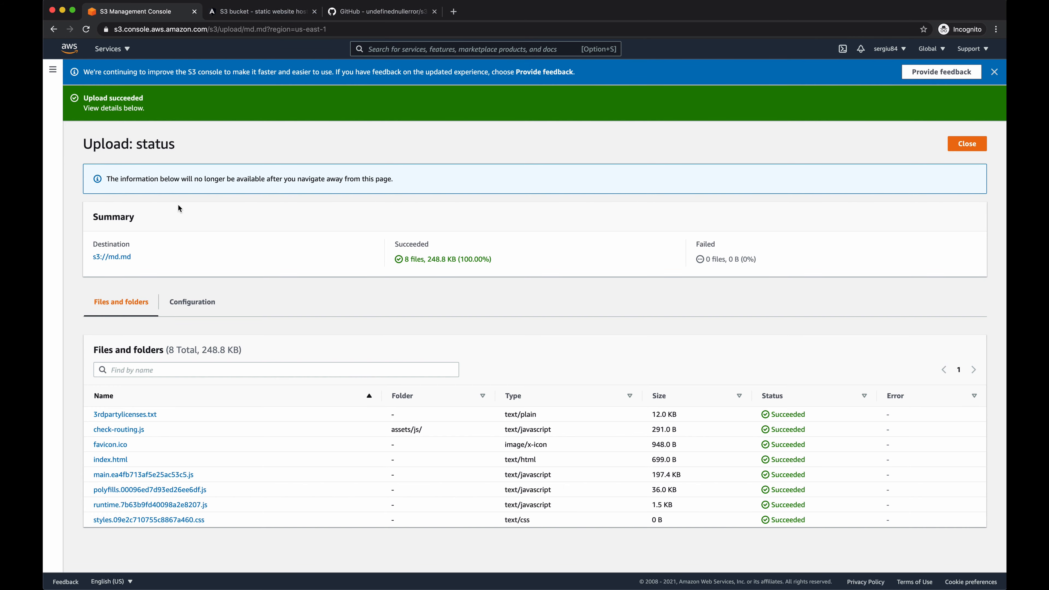
# - Open the md.md bucket's website endpoint from its static website hosting properties
pyautogui.click(117, 258)
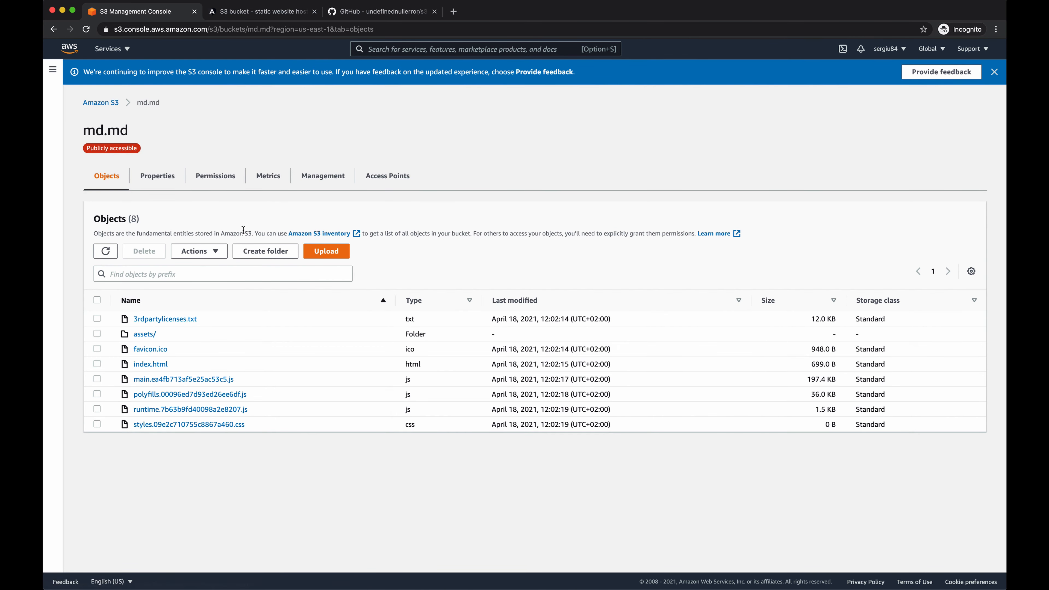
pyautogui.click(163, 178)
pyautogui.scroll(-15, 259, 198)
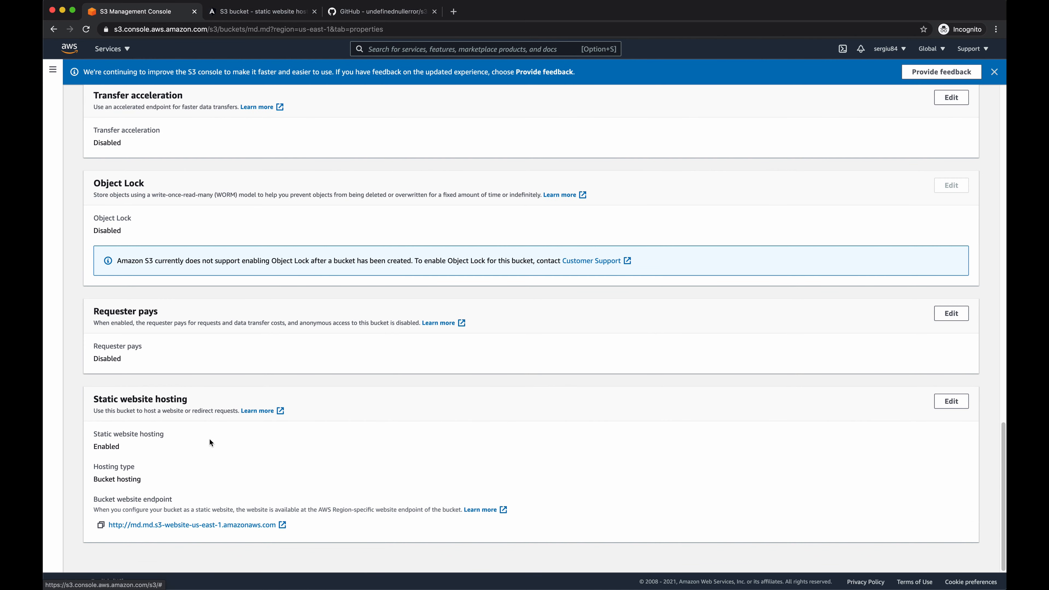
pyautogui.click(243, 530)
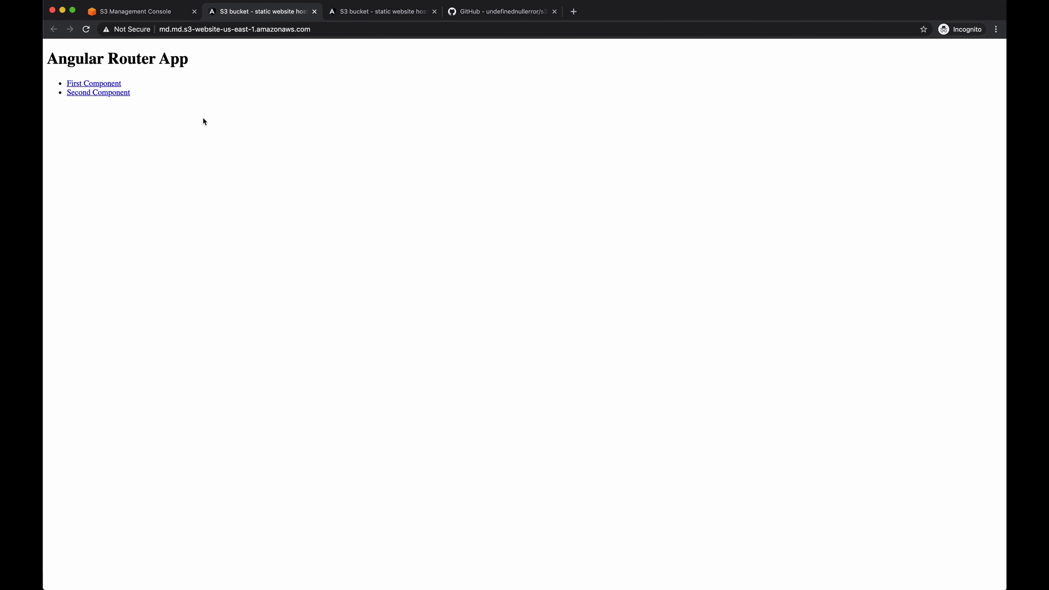
# - Check the hosted Angular Router App's routing by switching repeatedly between First Component and Second Component
pyautogui.click(106, 82)
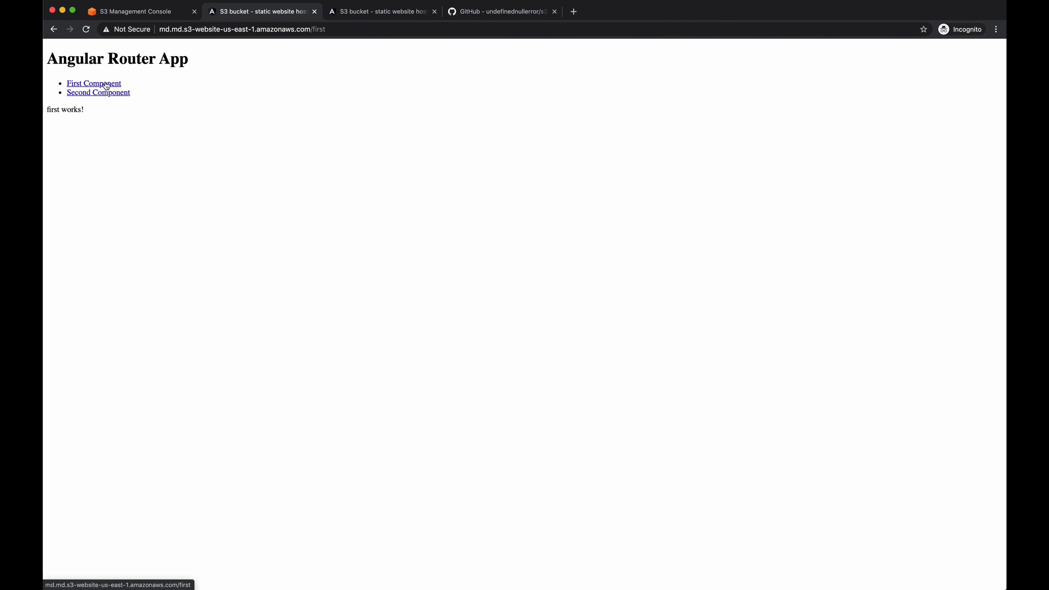
pyautogui.click(109, 94)
pyautogui.click(111, 85)
pyautogui.click(111, 94)
pyautogui.click(117, 85)
pyautogui.click(118, 93)
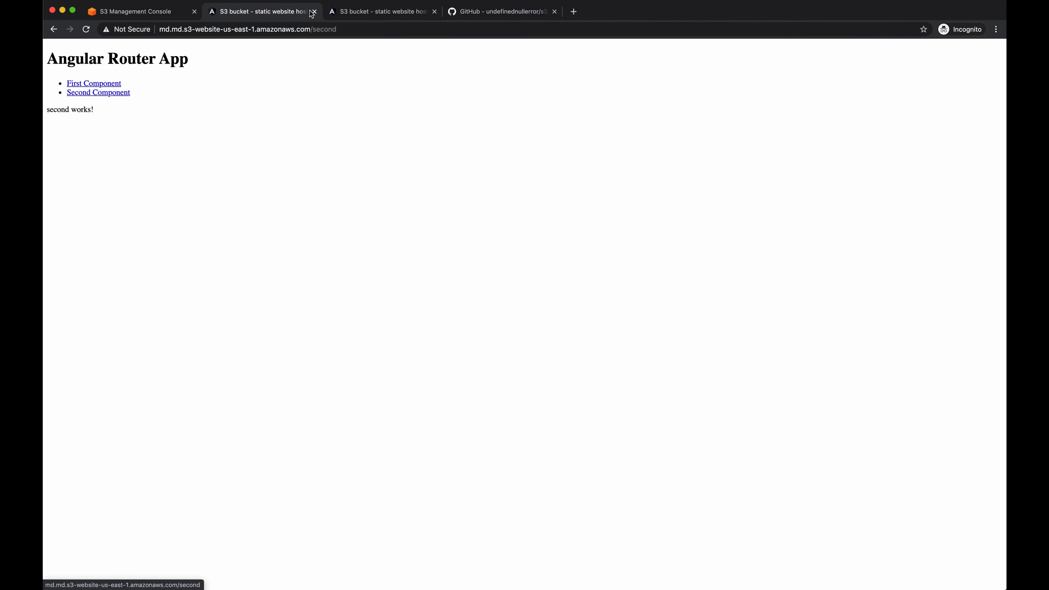
# - Load the hosted site's /second address directly and examine the response and the requested path
pyautogui.click(315, 29)
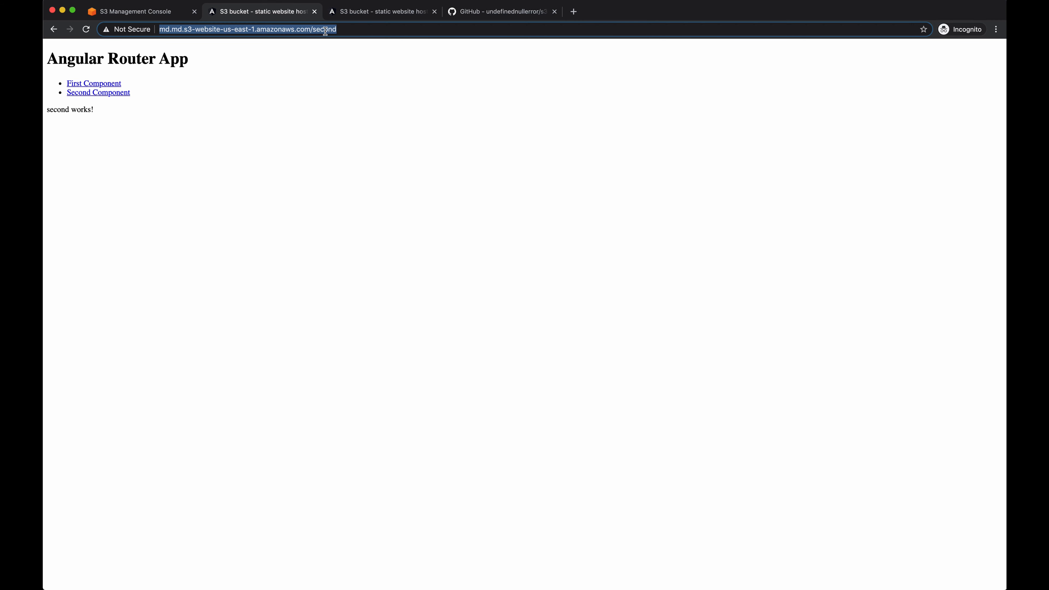
pyautogui.press('Return')
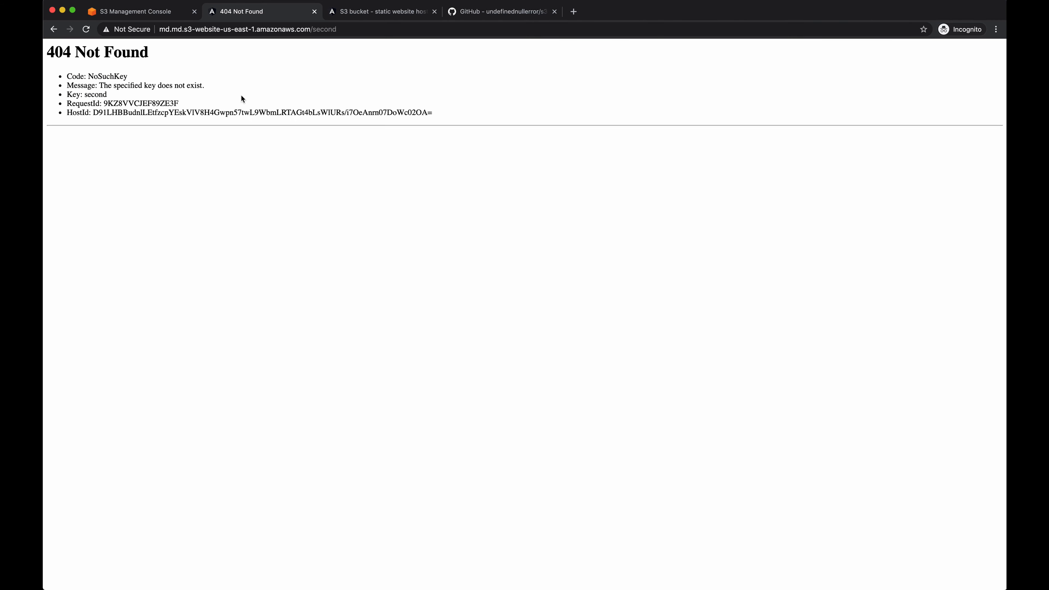
pyautogui.doubleClick(325, 30)
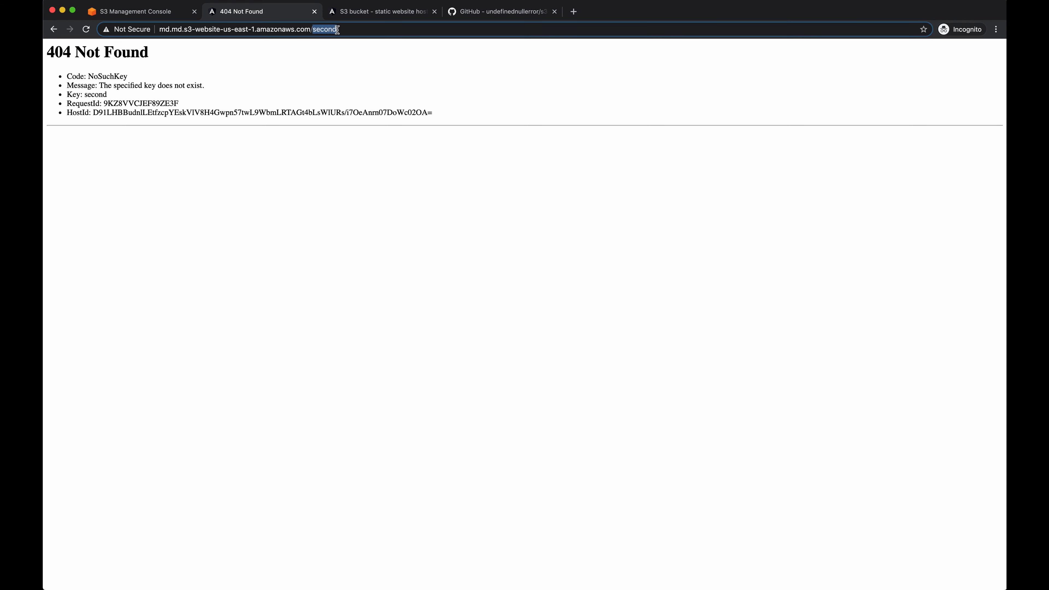
pyautogui.moveTo(349, 27); pyautogui.dragTo(298, 28)
pyautogui.click(303, 71)
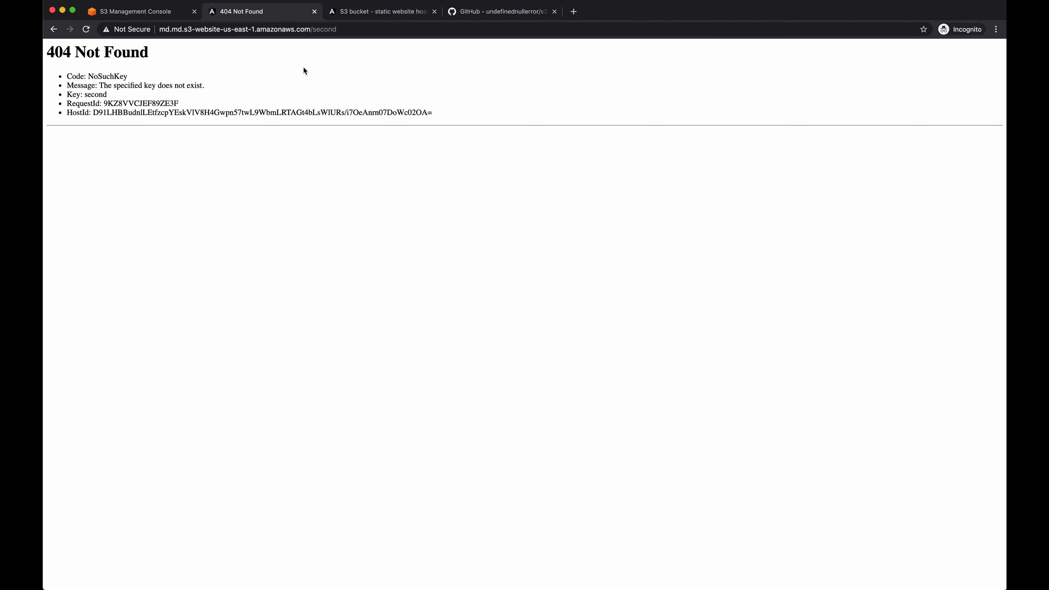
pyautogui.doubleClick(329, 29)
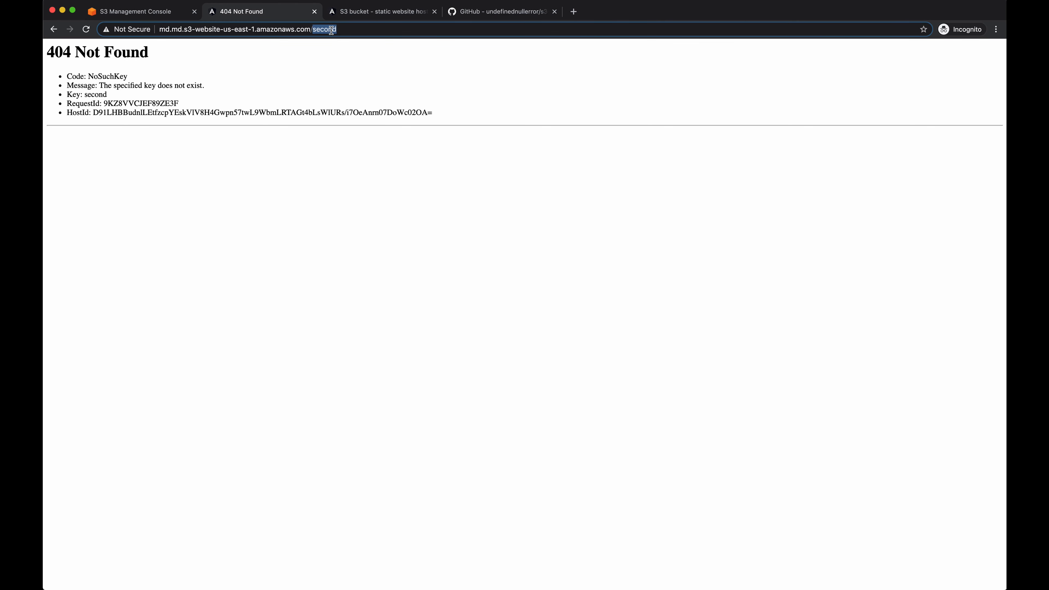
# - Set index.html as the error document in the md.md bucket's static website hosting settings and save the change
pyautogui.click(149, 11)
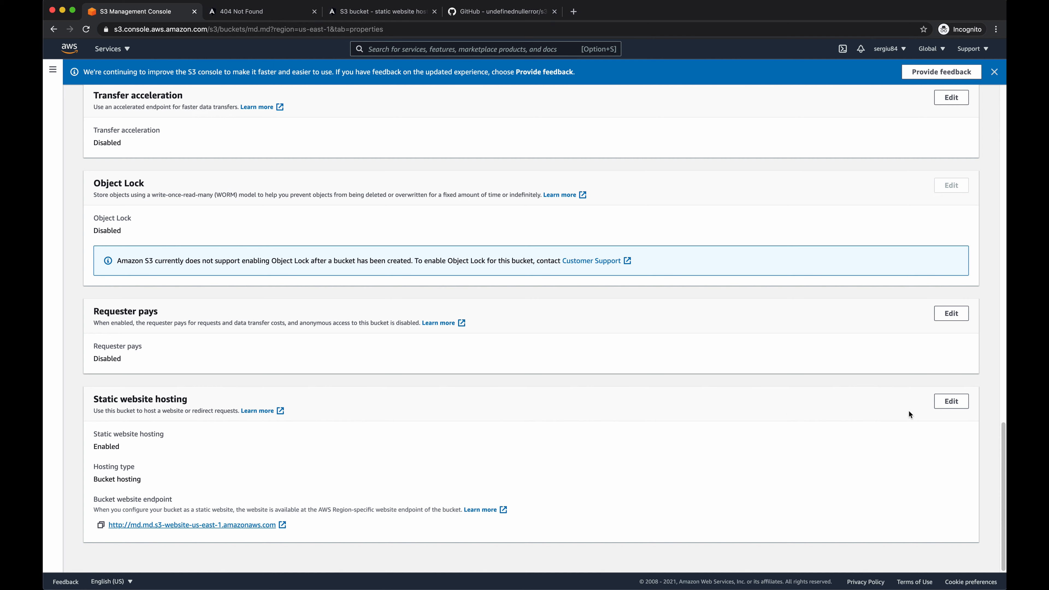
pyautogui.click(951, 402)
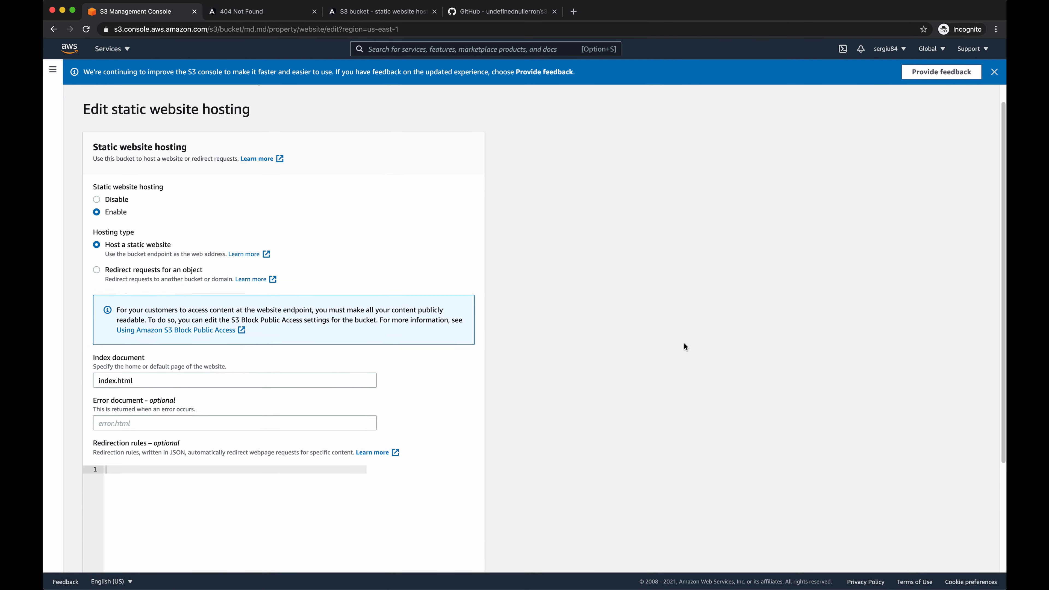
pyautogui.scroll(-2, 685, 343)
pyautogui.click(177, 381)
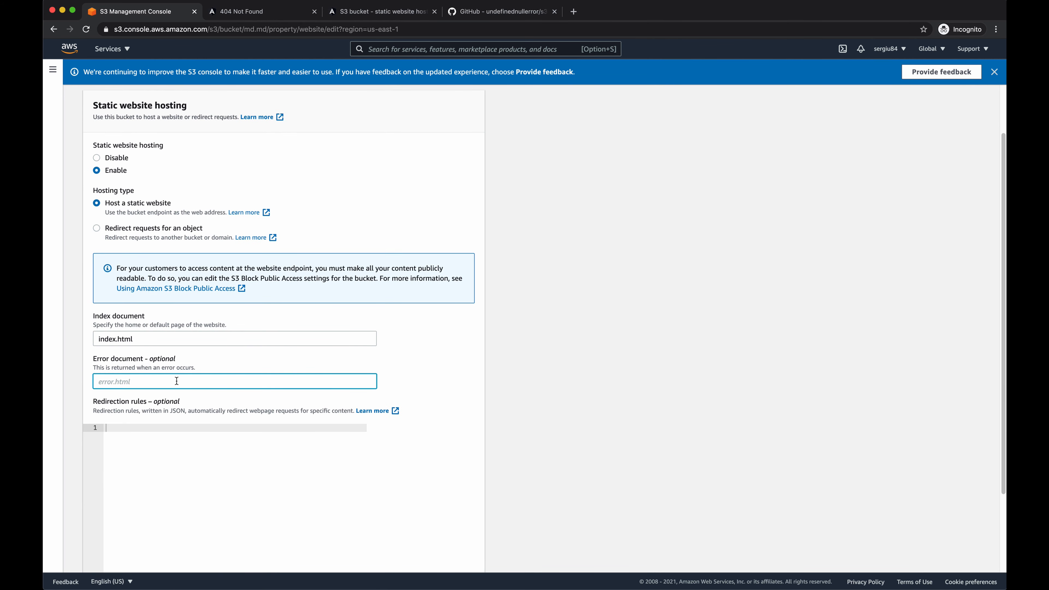
pyautogui.write('index.html')
pyautogui.scroll(-3, 318, 347)
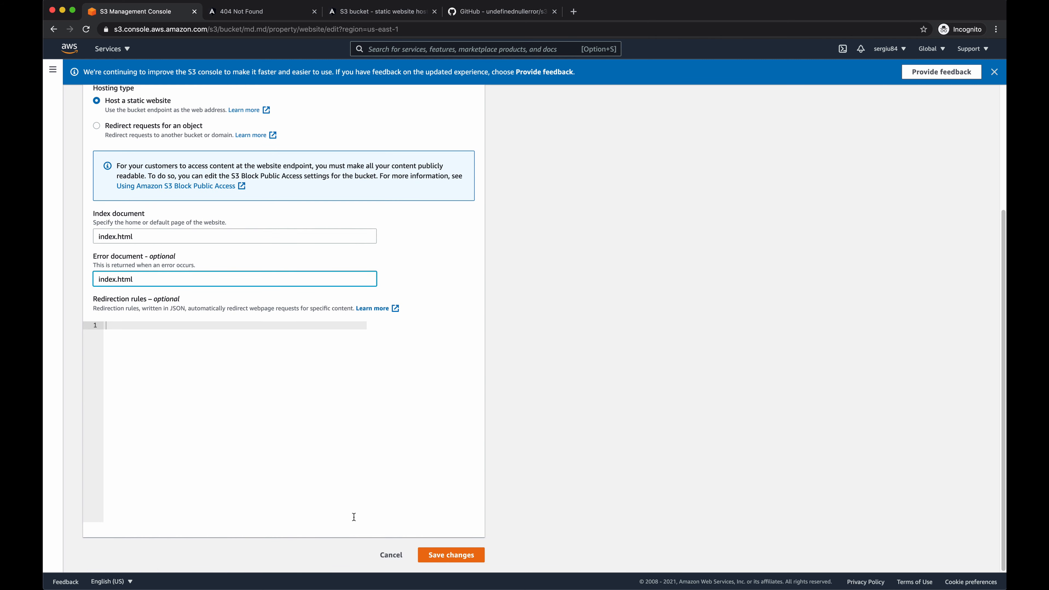
pyautogui.click(467, 555)
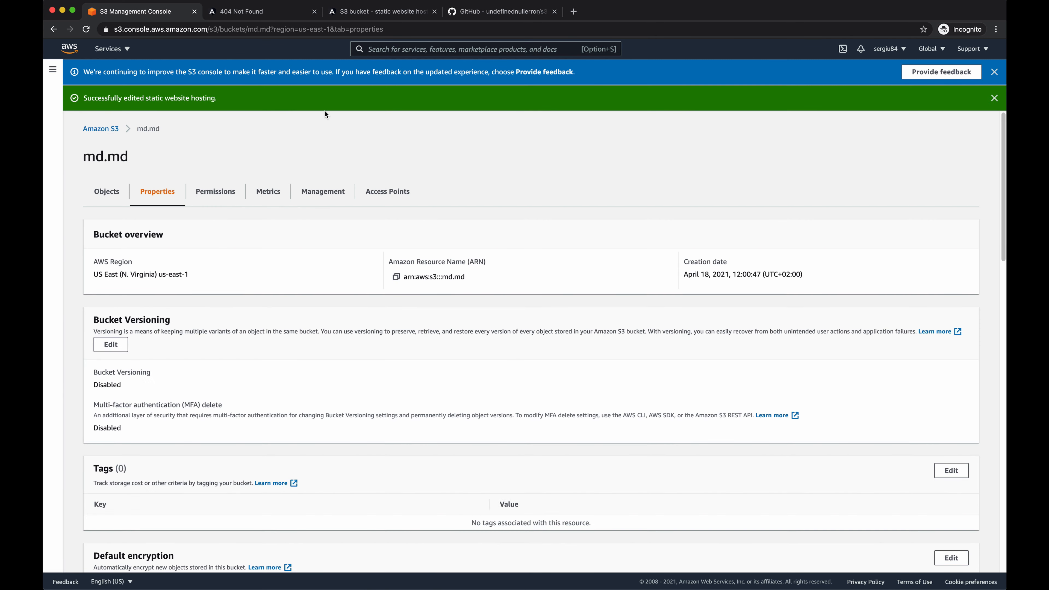
# - Reload the hosted site's /second address to check that the route loads directly
pyautogui.click(265, 12)
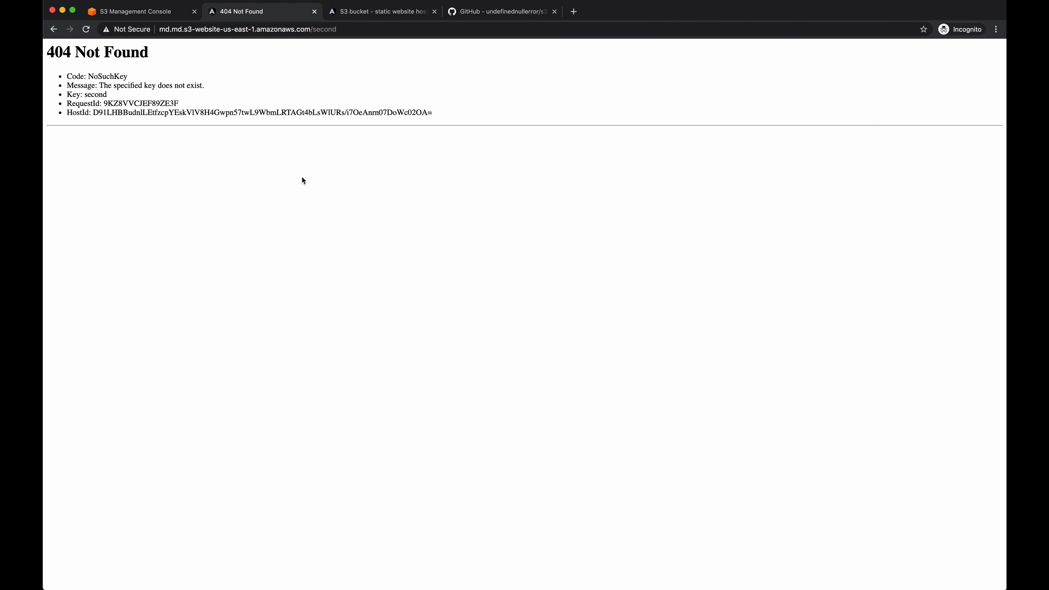
pyautogui.press('super+r')
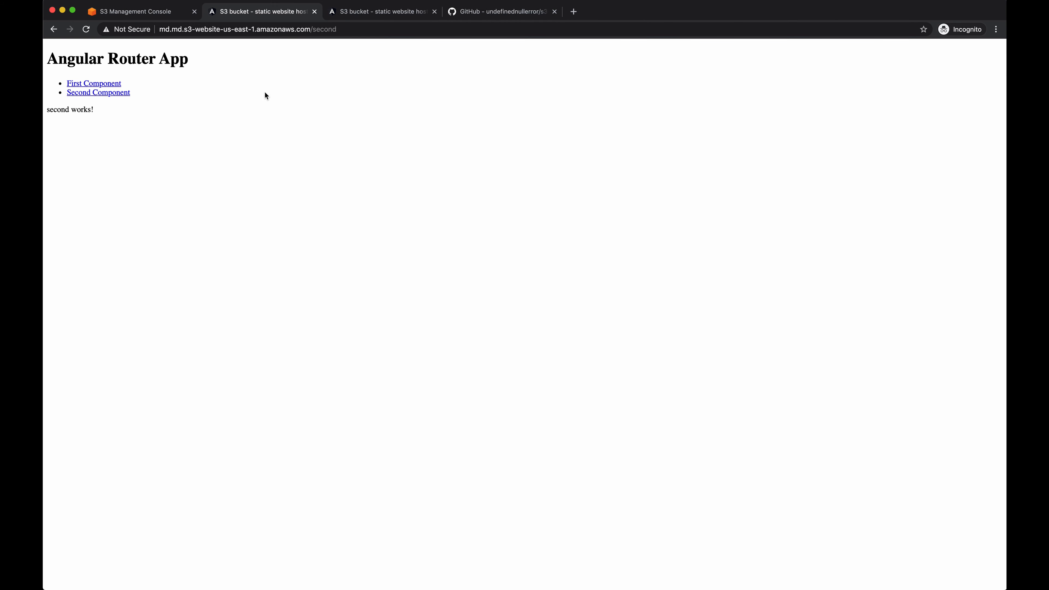
pyautogui.doubleClick(323, 30)
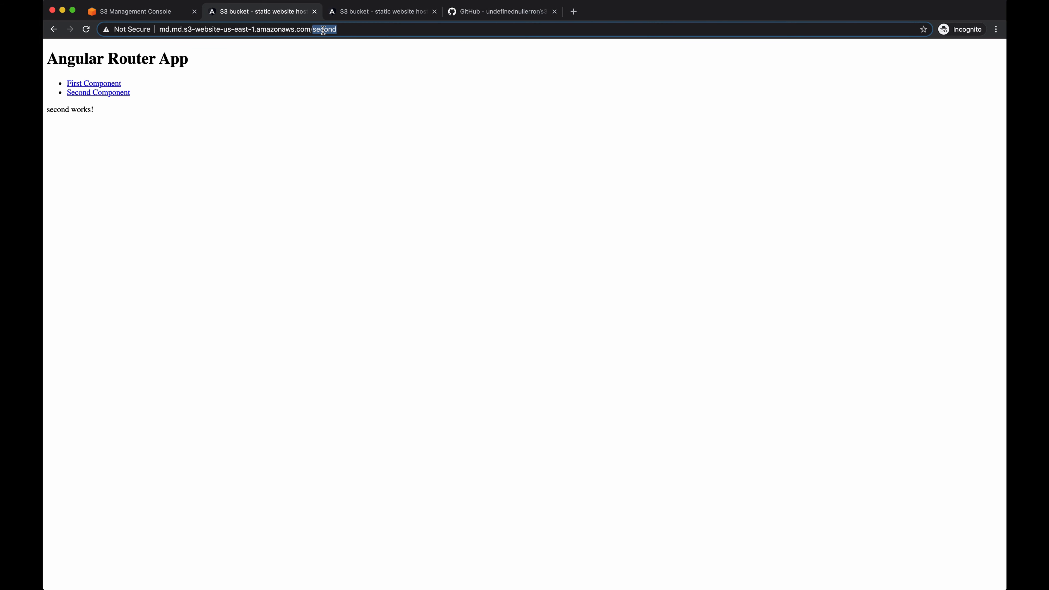
pyautogui.click(143, 104)
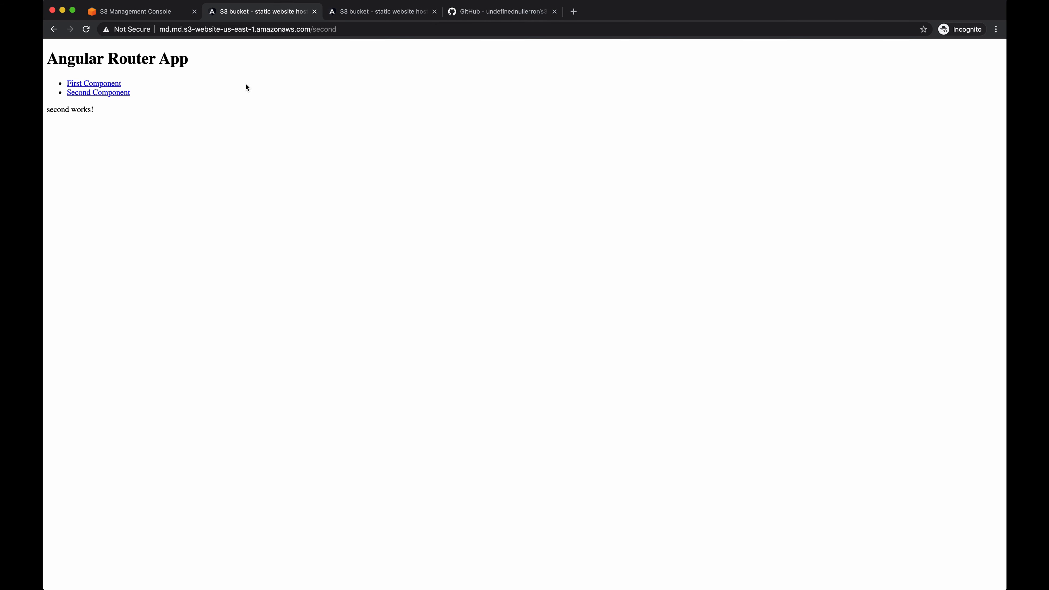
# - Open First Component on the hosted site, reload its /first route, and switch back to Second Component
pyautogui.click(101, 86)
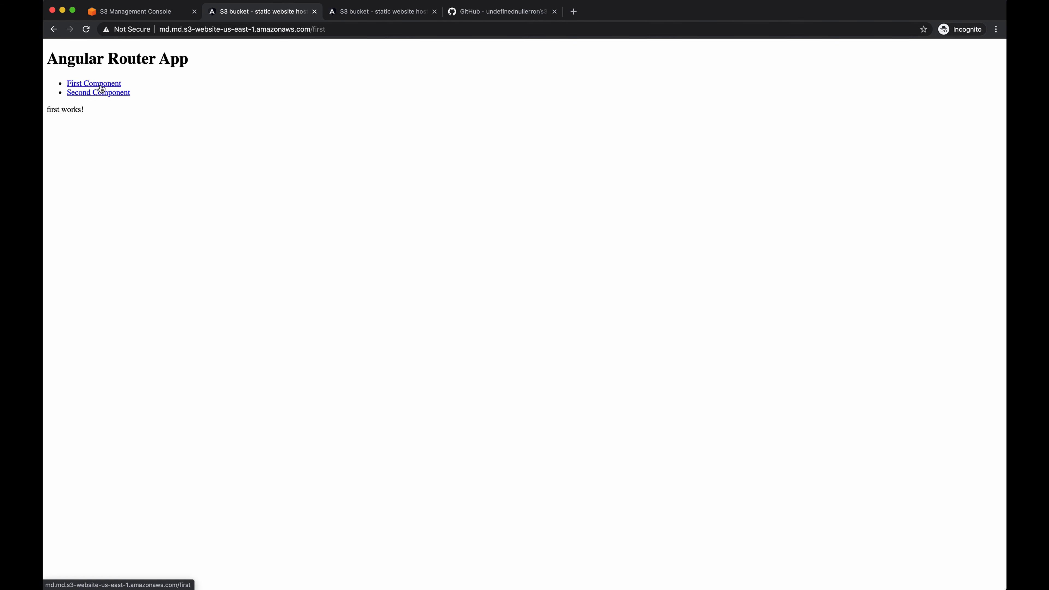
pyautogui.click(117, 113)
pyautogui.press('super+r')
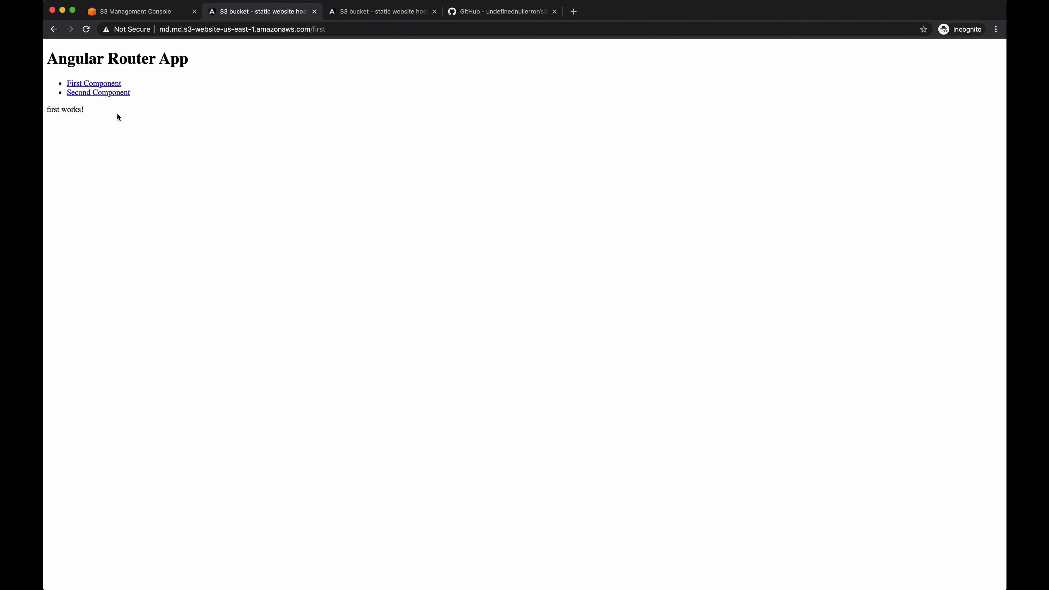
pyautogui.click(123, 93)
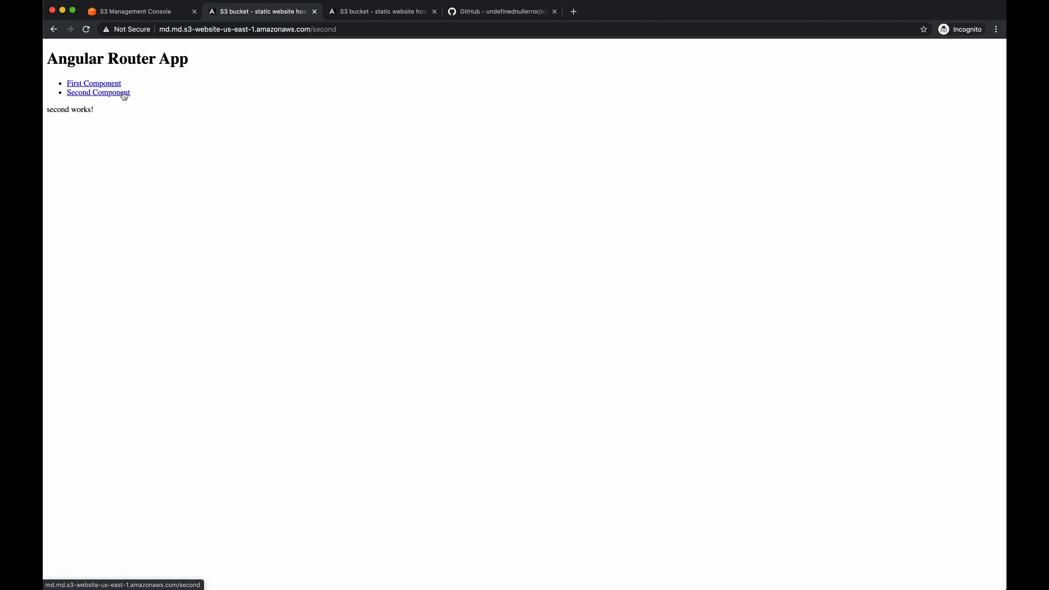
pyautogui.click(124, 94)
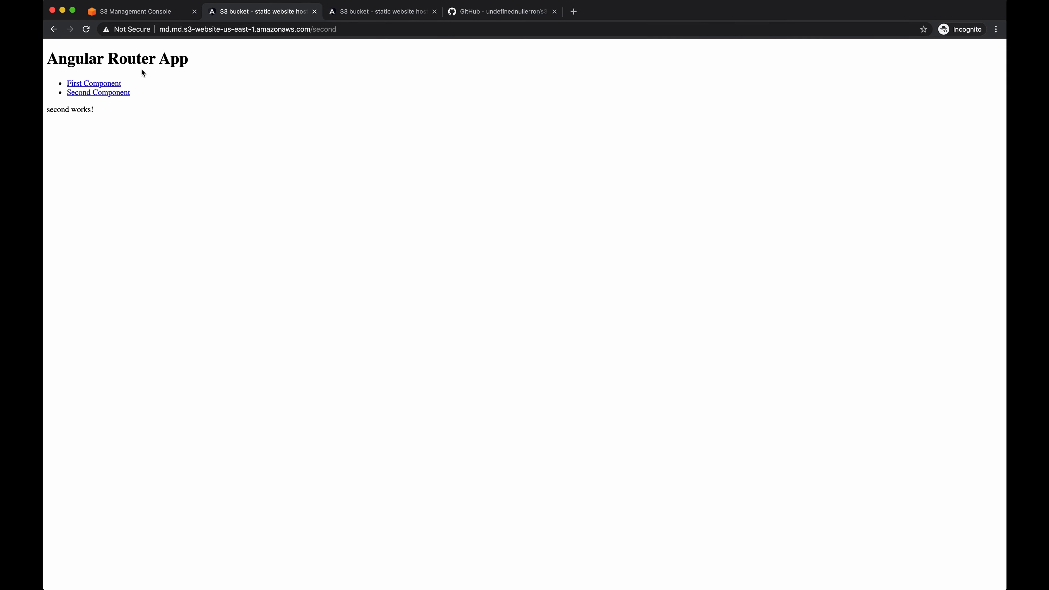
# - Reopen the md.md bucket's static website hosting settings for editing and clear the error document
pyautogui.click(141, 12)
pyautogui.scroll(-15, 231, 226)
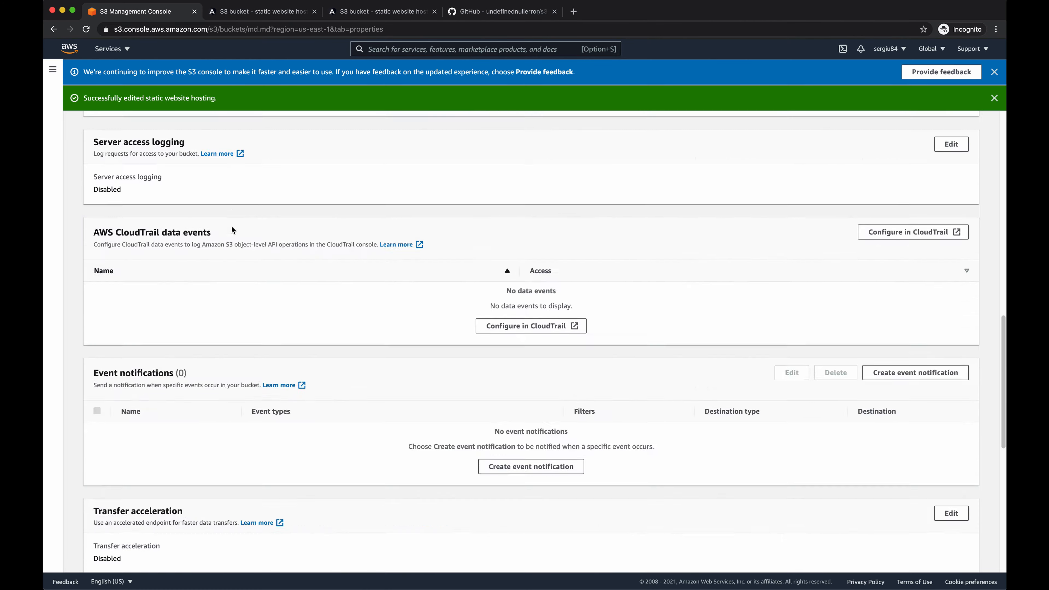
pyautogui.click(949, 401)
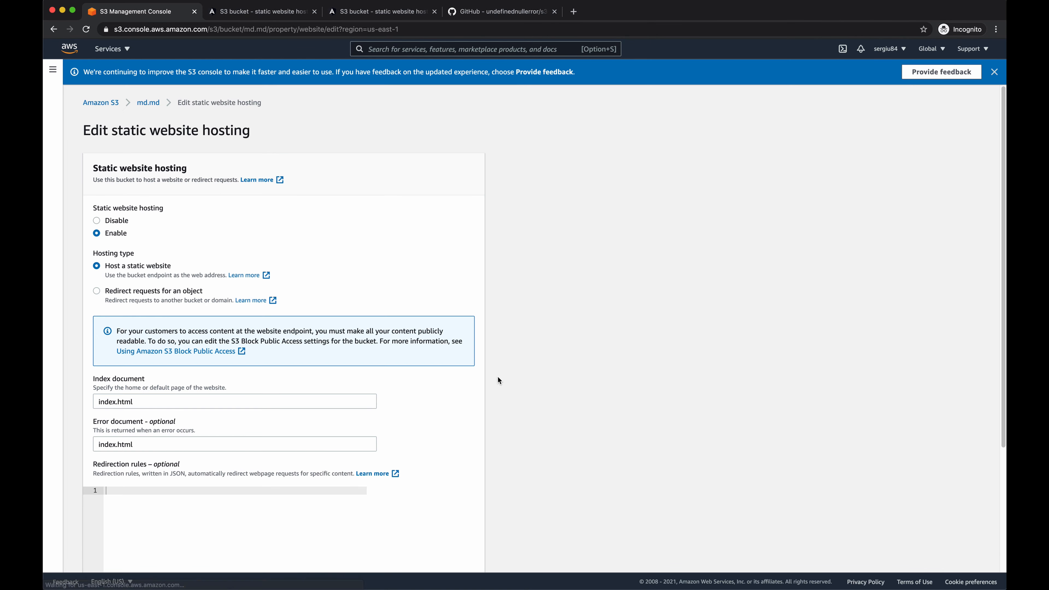
pyautogui.click(150, 442)
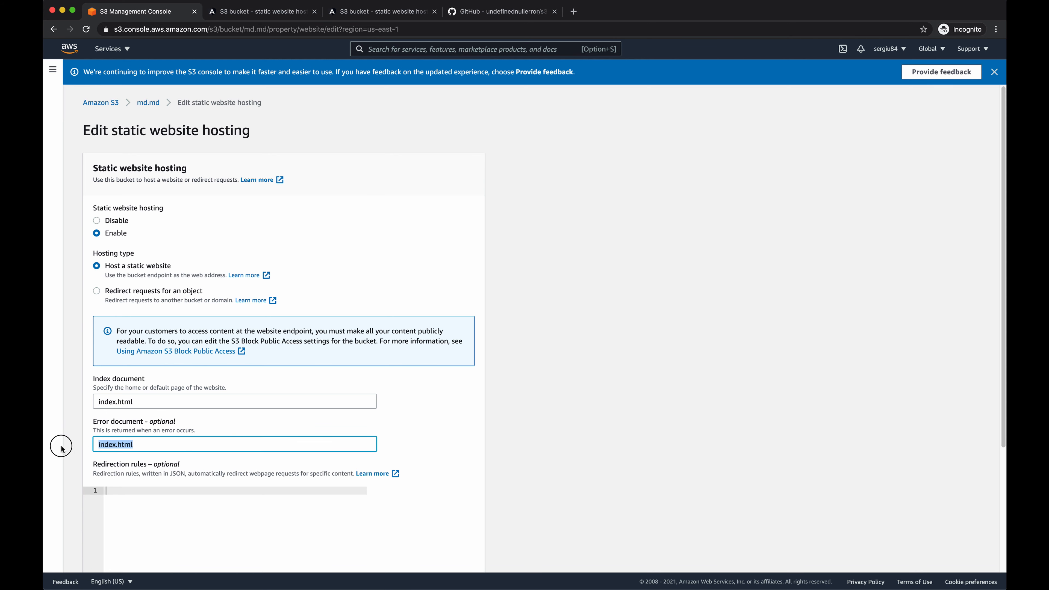
pyautogui.press('super+a')
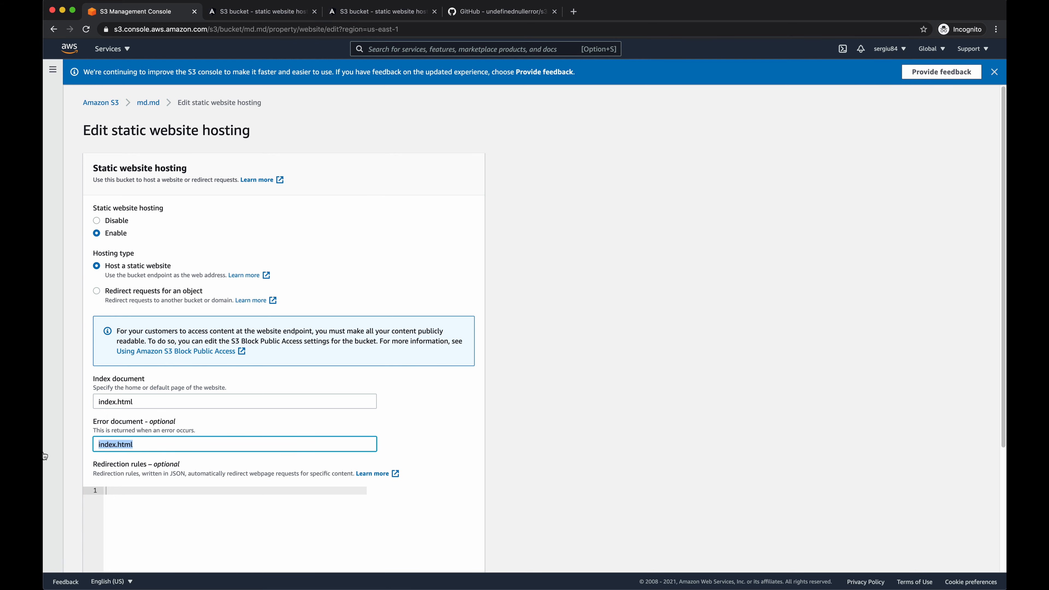
pyautogui.press('BackSpace')
pyautogui.click(600, 428)
# - Paste JSON redirection rules that replace the key prefix with "#!/" for HTTP error codes 403 and 404
pyautogui.scroll(-3, 600, 428)
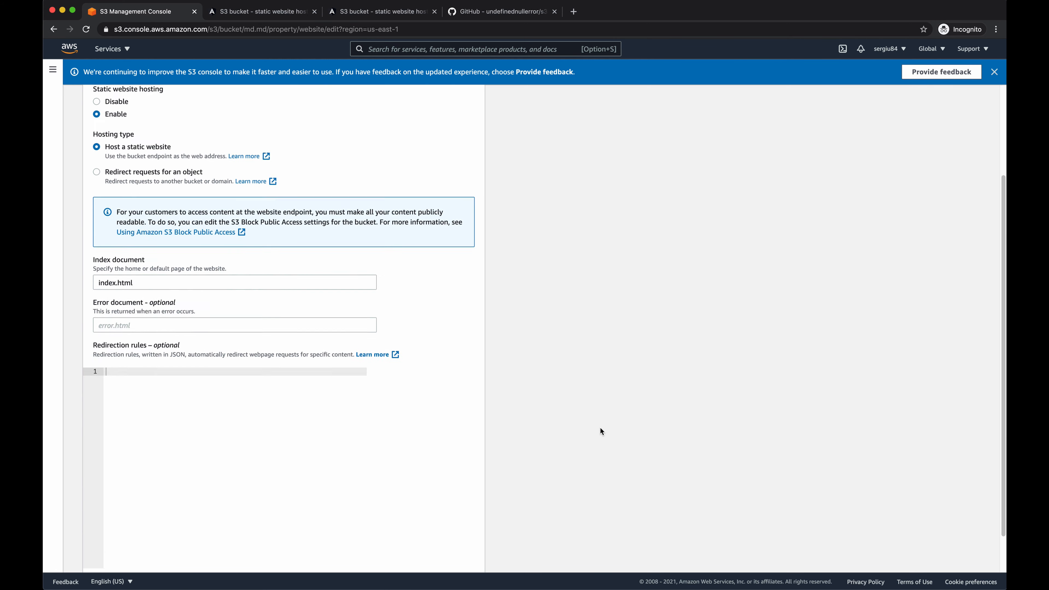
pyautogui.press('super+Tab')
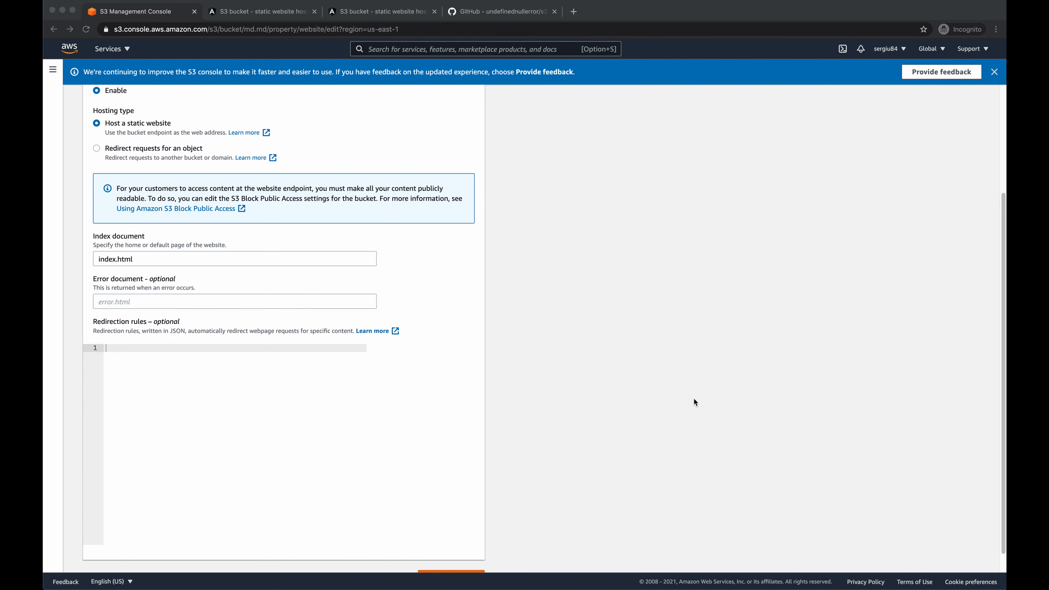
pyautogui.click(321, 402)
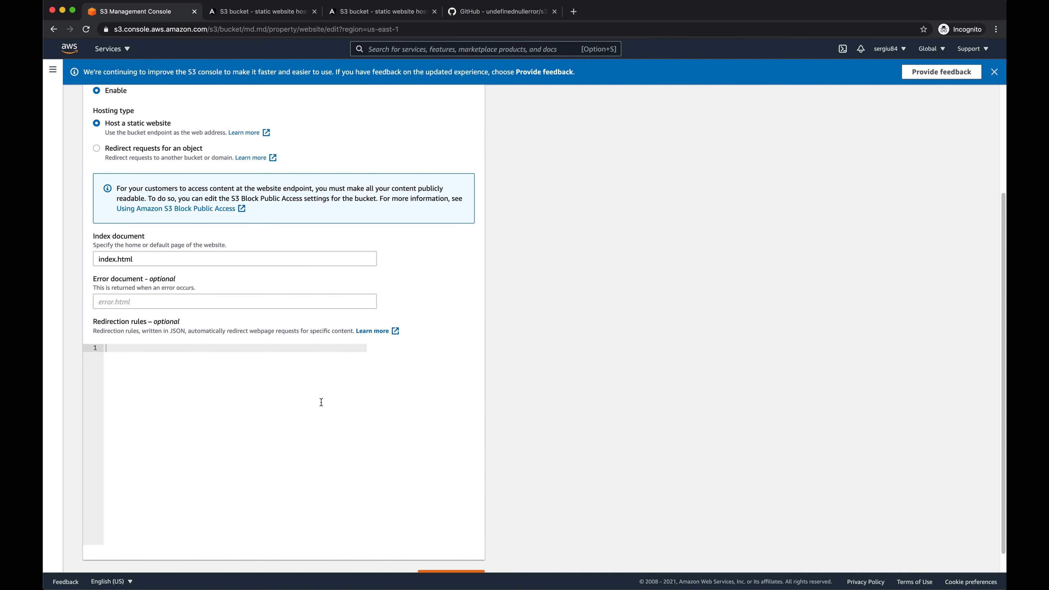
pyautogui.write('[     {         "Condition": {             "HttpErrorCodeReturnedEquals": "403"         },         "Redirect": {             "ReplaceKeyPrefixWith": "#!/"         }     },     {         "Condition": {             "HttpErrorCodeReturnedEquals": "404"         },         "Redirect": {             "ReplaceKeyPrefixWith": "#!/"         }     } ]')
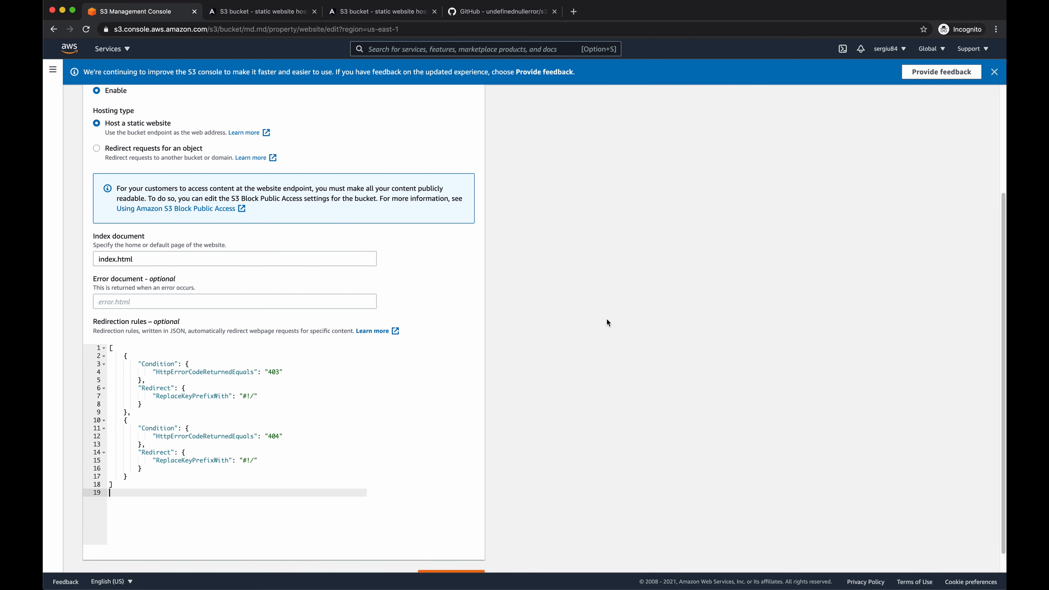
# - Review the error codes and the ReplaceKeyPrefixWith value in the pasted redirection rules
pyautogui.scroll(-1, 608, 322)
pyautogui.click(284, 351)
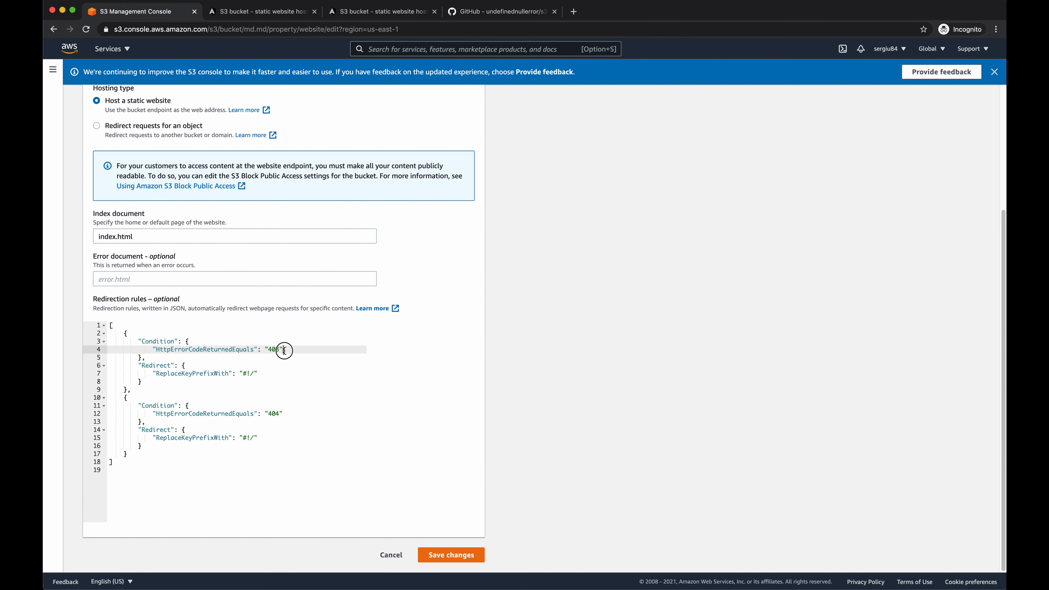
pyautogui.moveTo(284, 350); pyautogui.dragTo(233, 351)
pyautogui.moveTo(259, 374); pyautogui.dragTo(215, 374)
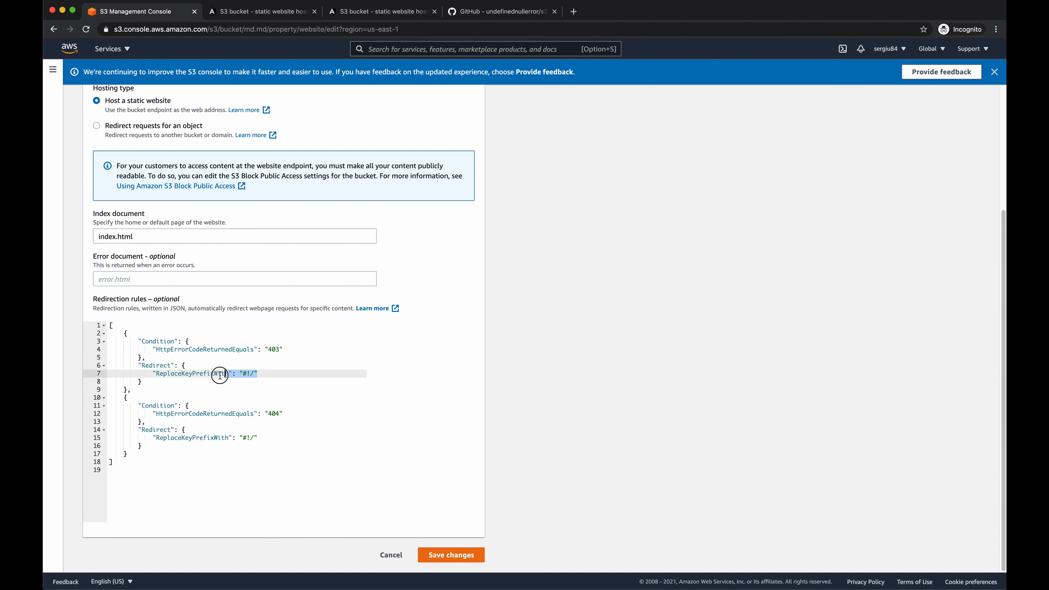
pyautogui.click(259, 379)
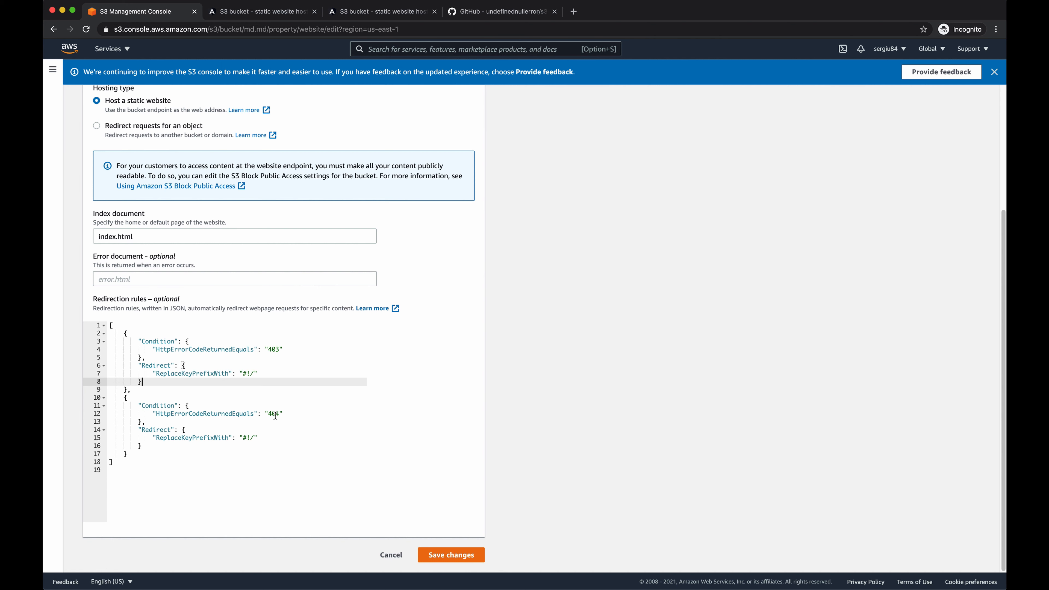
pyautogui.moveTo(279, 414); pyautogui.dragTo(265, 414)
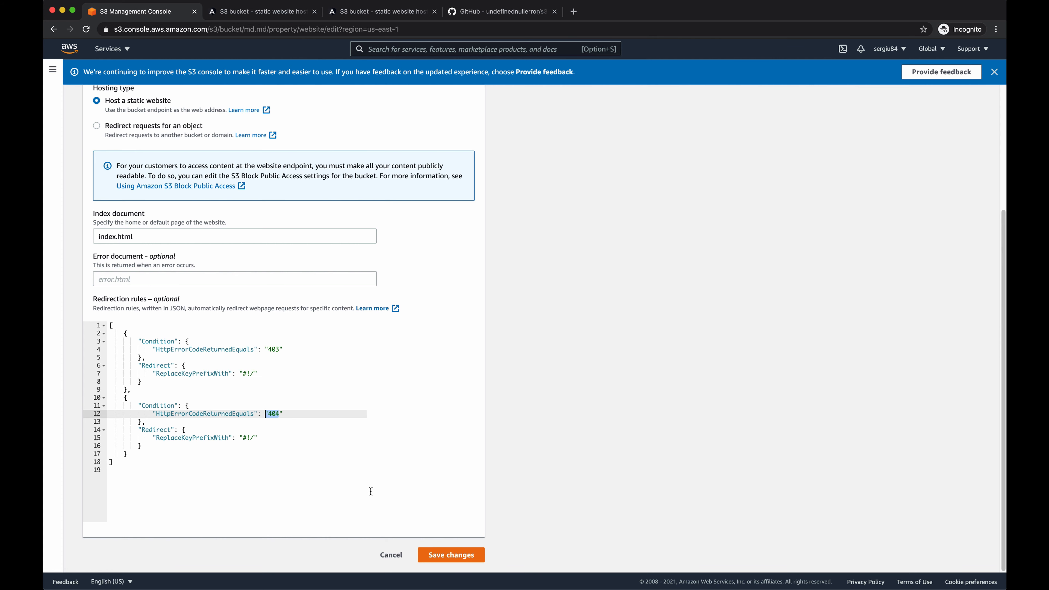
# - Save the bucket's static website hosting changes and switch to the check-routing.js script in the code editor
pyautogui.click(433, 553)
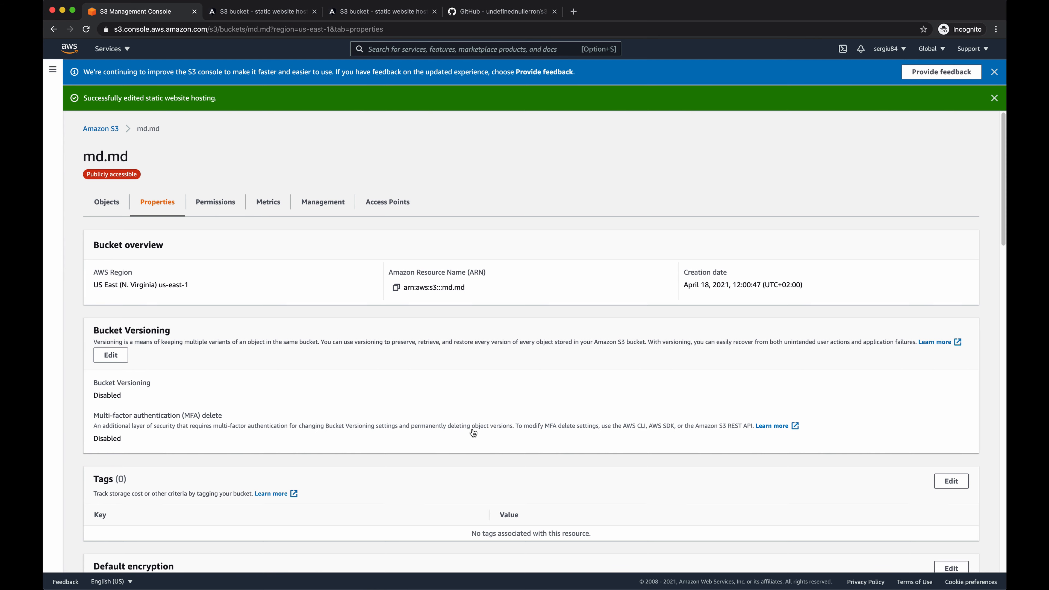
pyautogui.press('super+Tab')
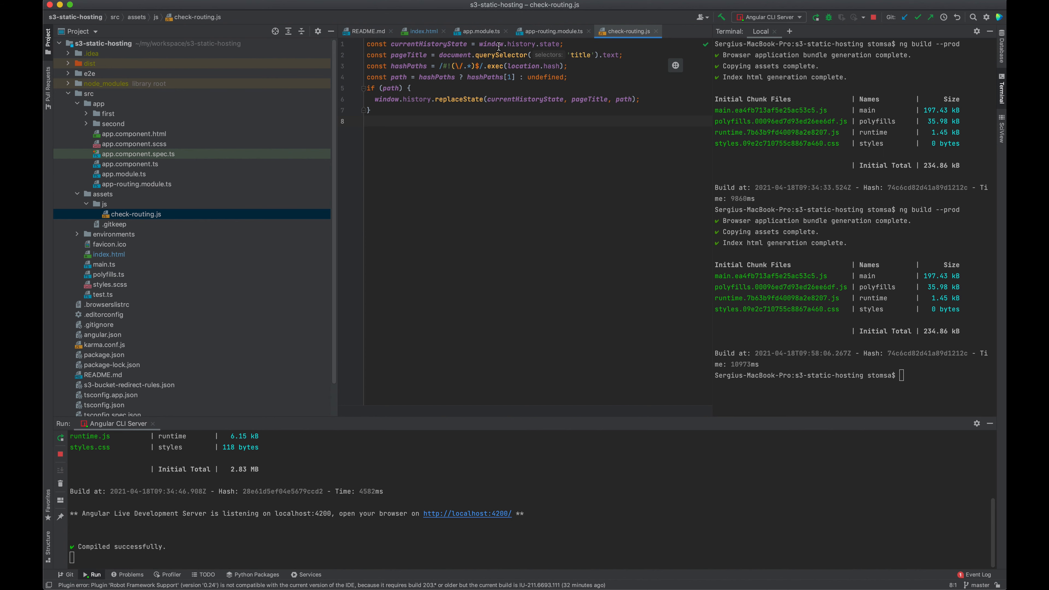
pyautogui.moveTo(499, 47)
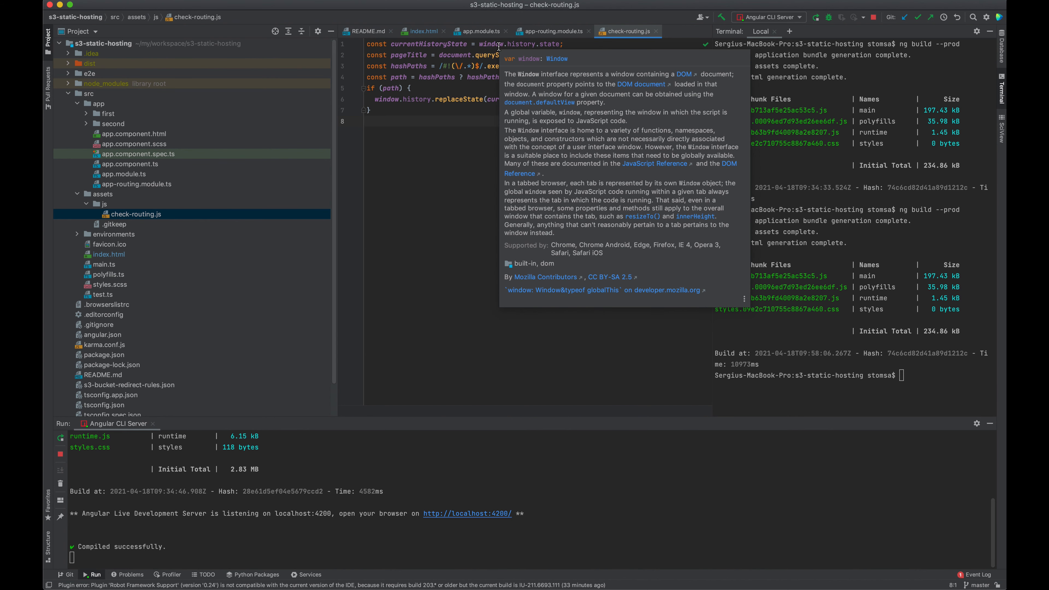
pyautogui.click(439, 153)
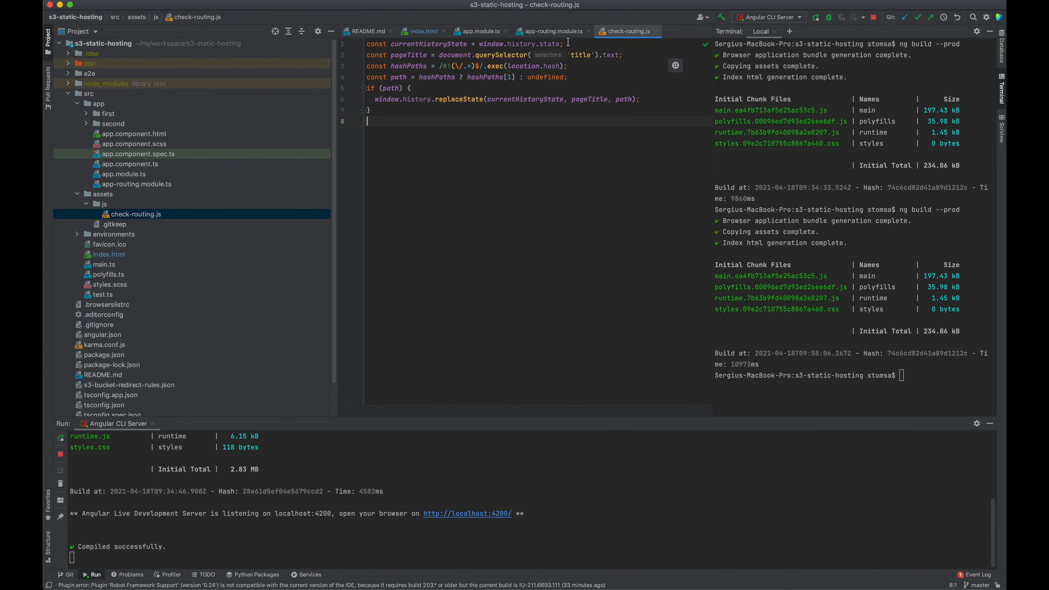
# - Examine how check-routing.js reads the history state and page title and extracts the path from the location hash
pyautogui.moveTo(568, 42); pyautogui.dragTo(508, 43)
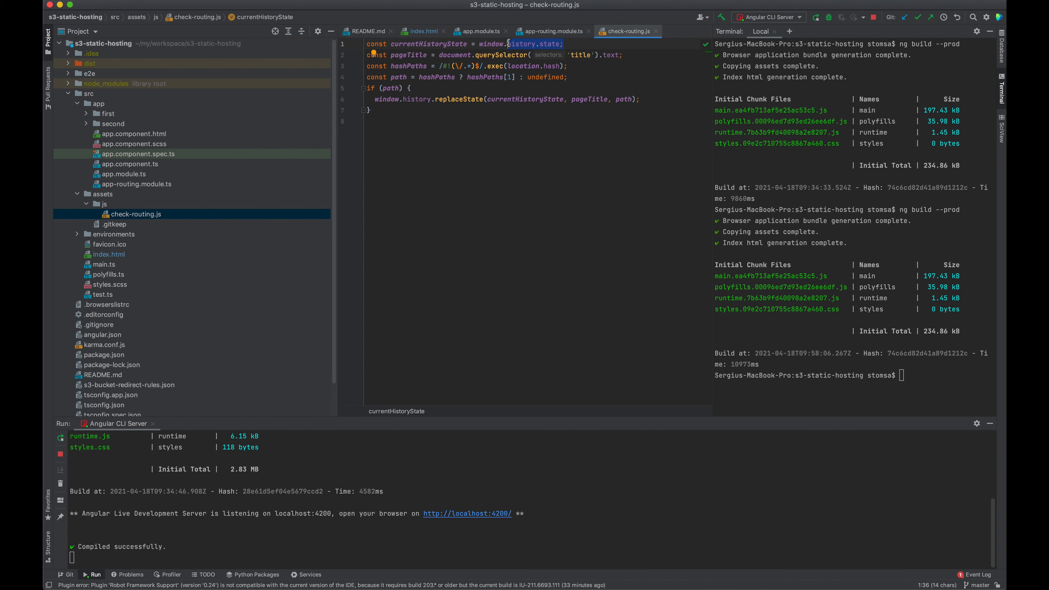
pyautogui.moveTo(623, 56); pyautogui.dragTo(559, 56)
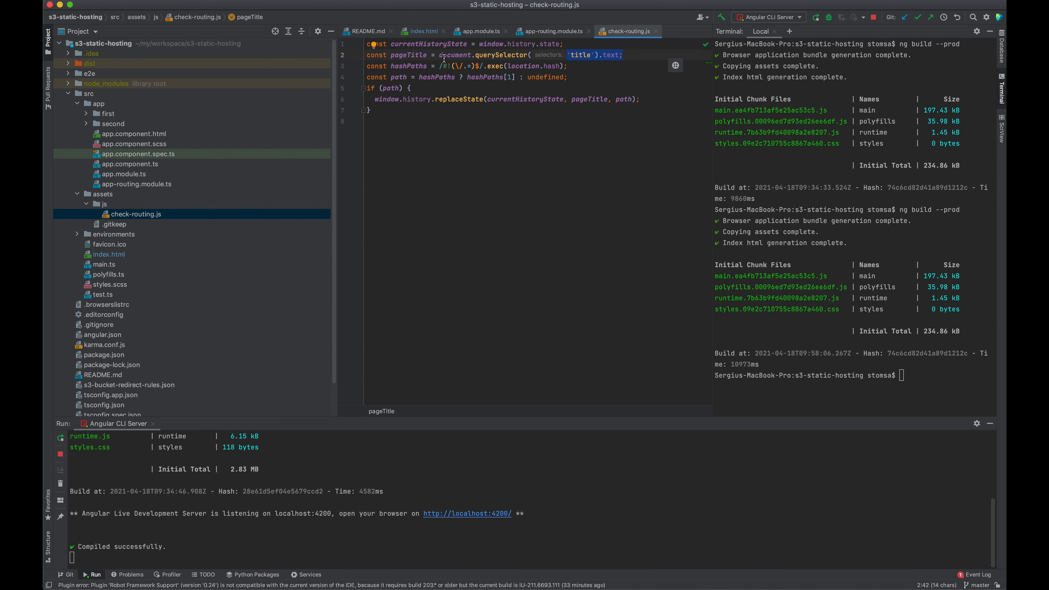
pyautogui.moveTo(442, 66); pyautogui.dragTo(452, 67)
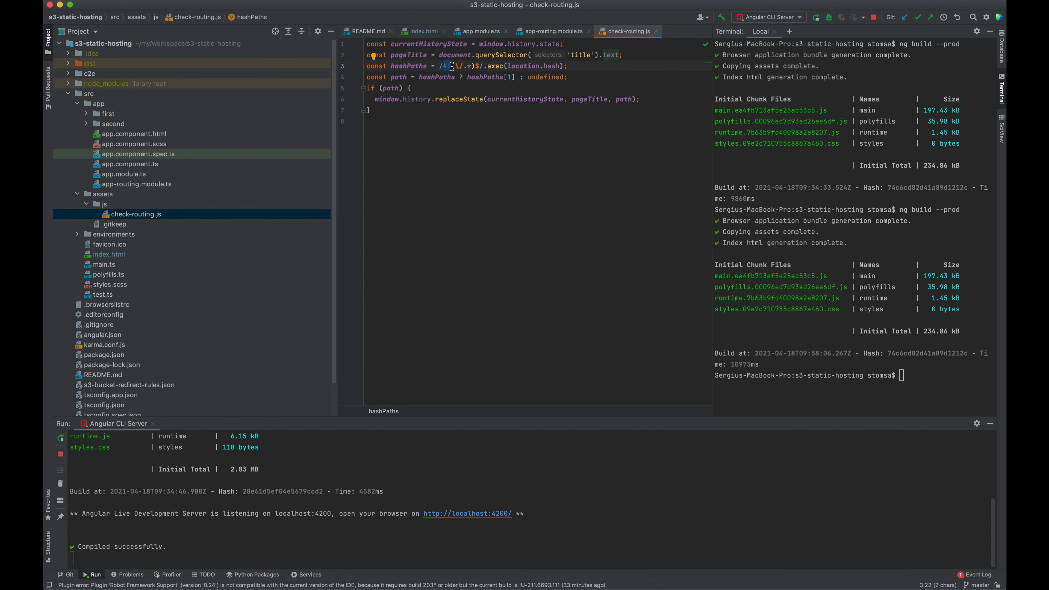
pyautogui.click(455, 65)
pyautogui.click(455, 65)
pyautogui.moveTo(455, 66); pyautogui.dragTo(471, 66)
pyautogui.moveTo(467, 77)
pyautogui.mouseDown()
pyautogui.moveTo(503, 77)
pyautogui.moveTo(475, 77)
pyautogui.mouseUp()
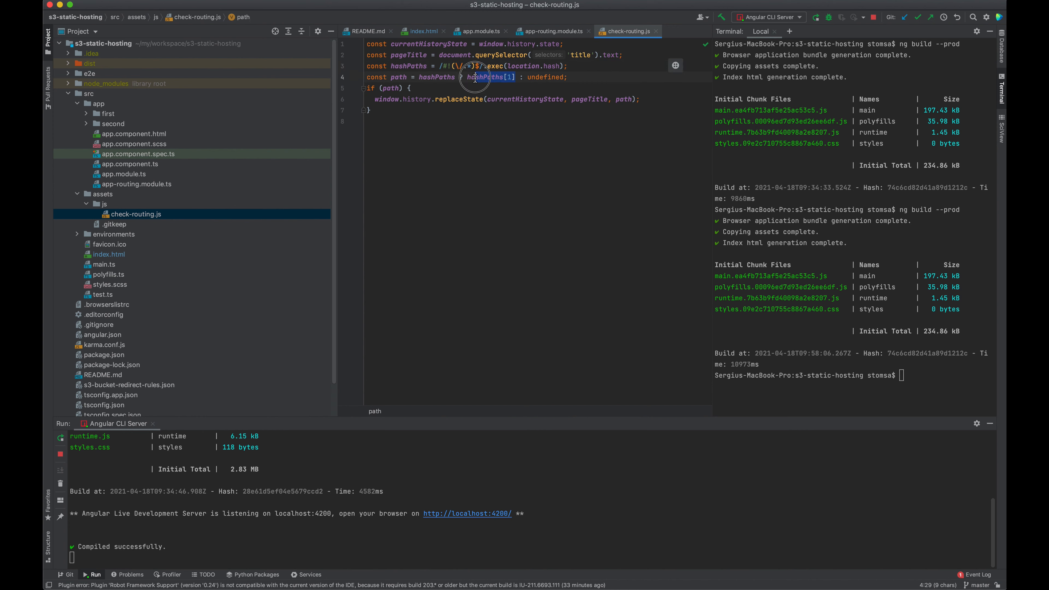
pyautogui.doubleClick(544, 79)
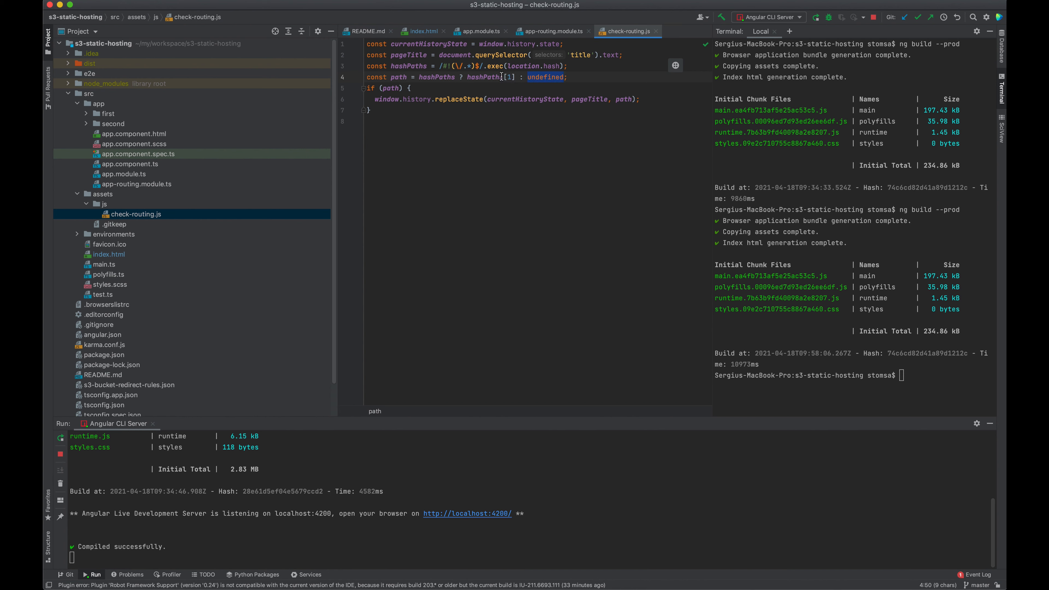
pyautogui.moveTo(448, 67); pyautogui.dragTo(480, 68)
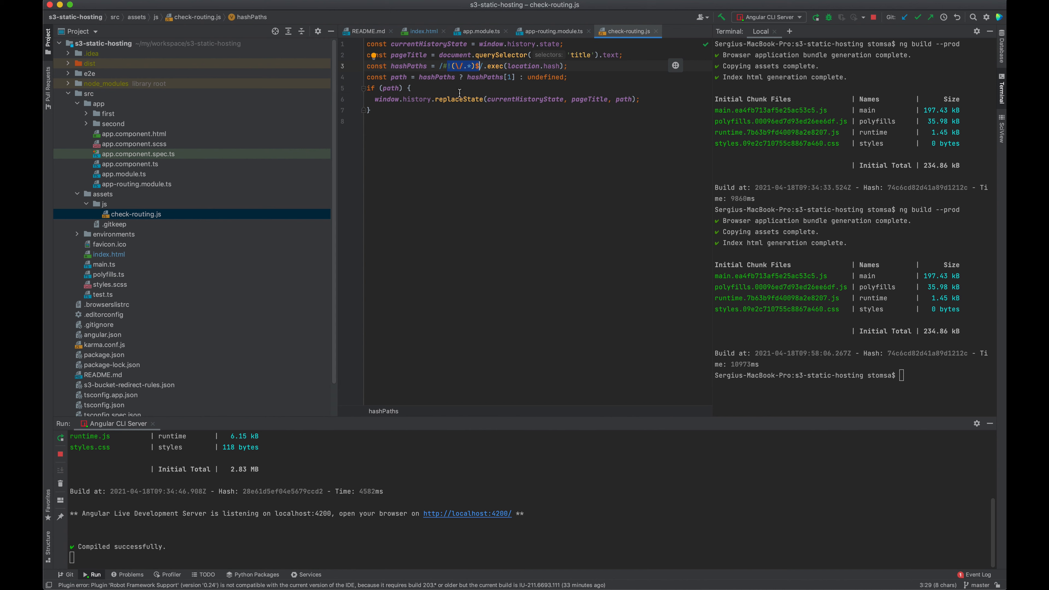
# - Examine the replaceState call in check-routing.js and its currentHistoryState and path arguments
pyautogui.moveTo(444, 99); pyautogui.dragTo(475, 100)
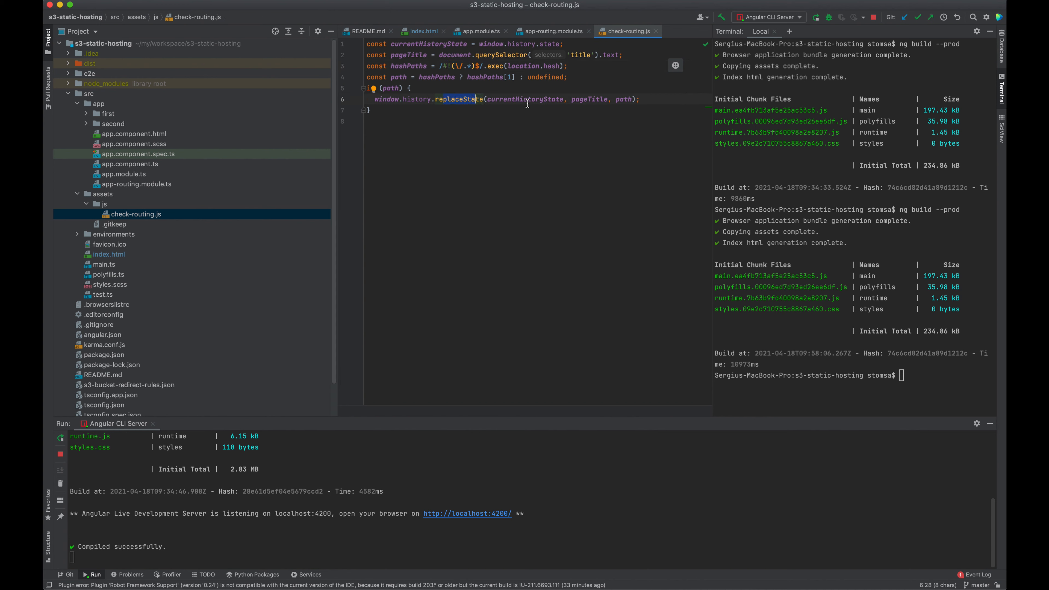
pyautogui.doubleClick(558, 100)
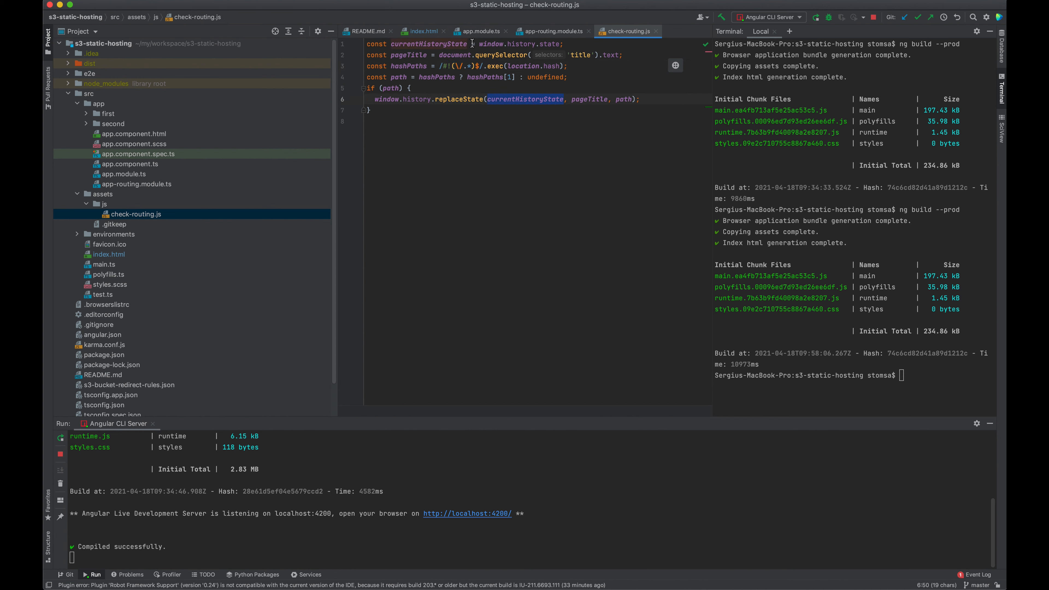
pyautogui.click(484, 45)
pyautogui.moveTo(484, 44); pyautogui.dragTo(548, 44)
pyautogui.doubleClick(623, 100)
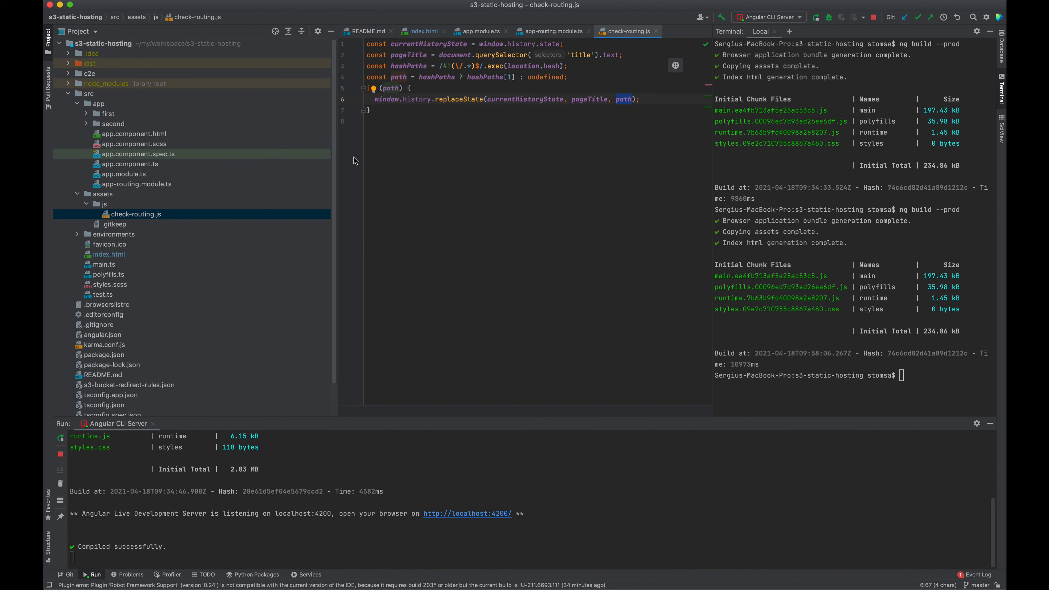
# - Open index.html and uncomment the script tag that loads assets/js/check-routing.js
pyautogui.doubleClick(126, 255)
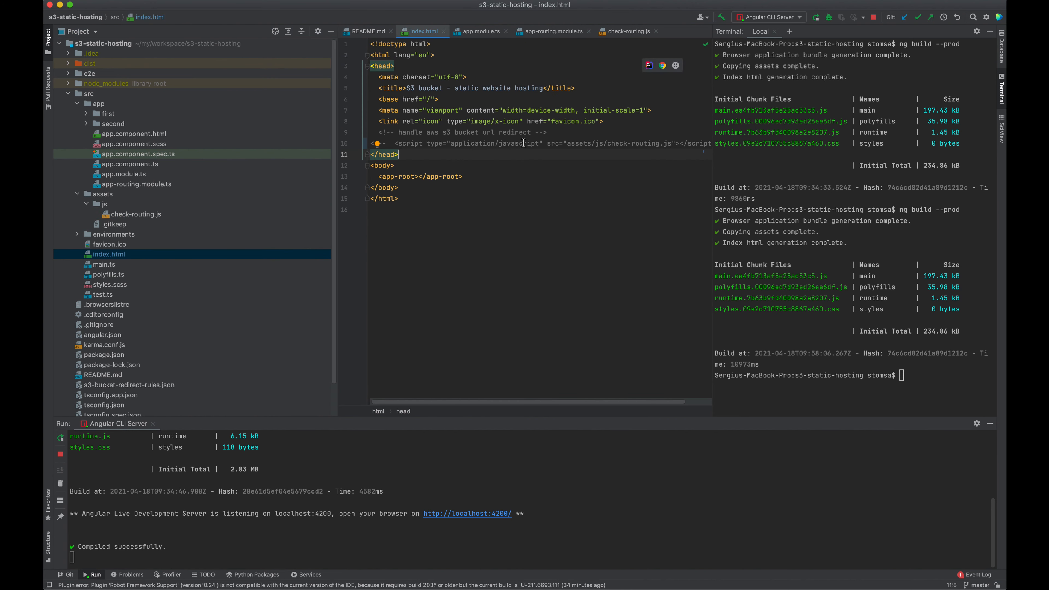
pyautogui.click(377, 144)
pyautogui.press('super+slash')
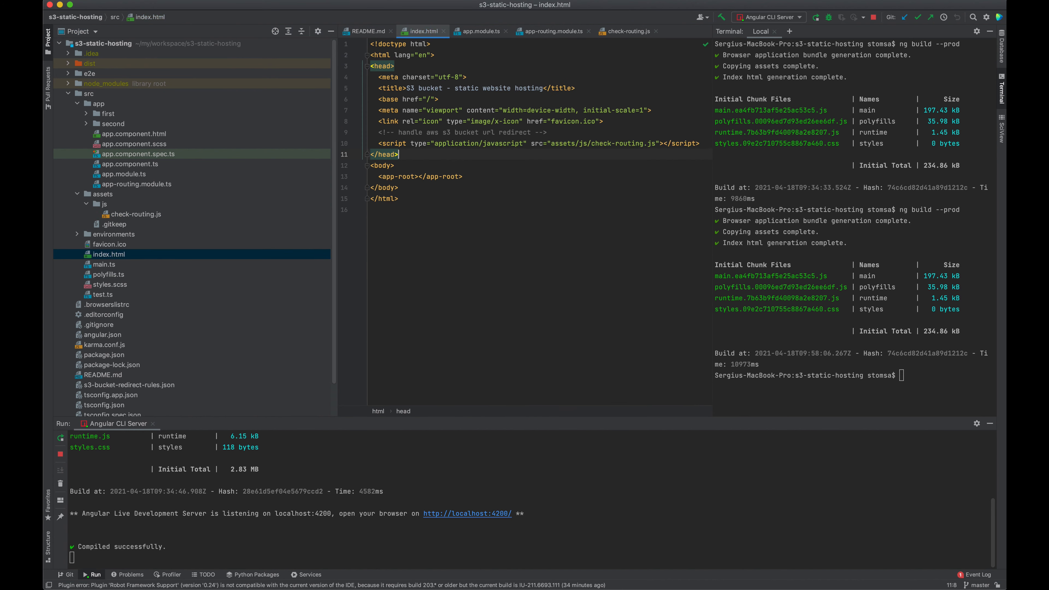
# - Run ng build --prod in the terminal to rebuild the app for production
pyautogui.click(811, 188)
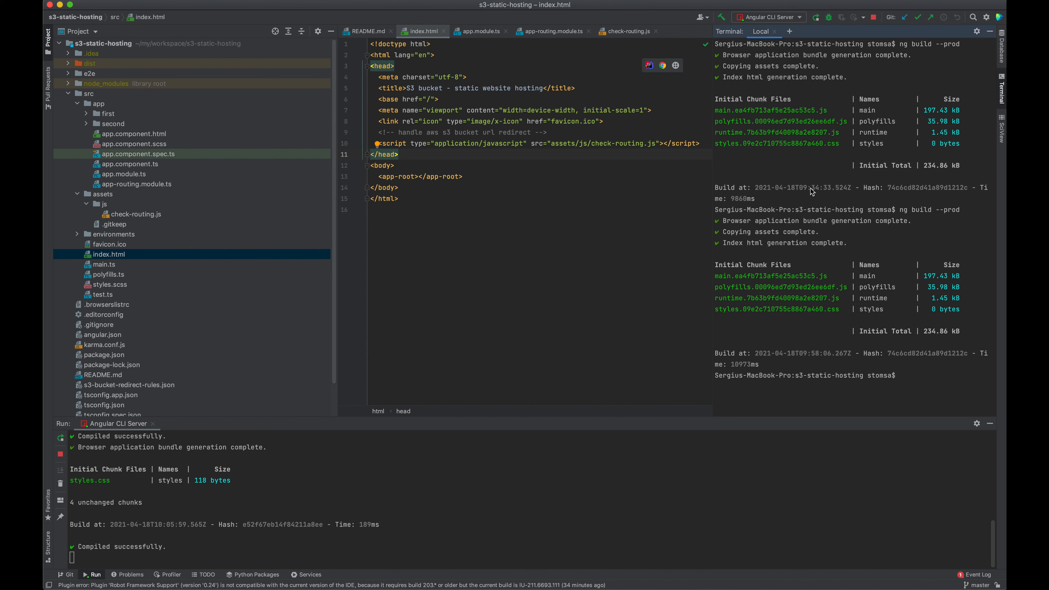
pyautogui.press('Up')
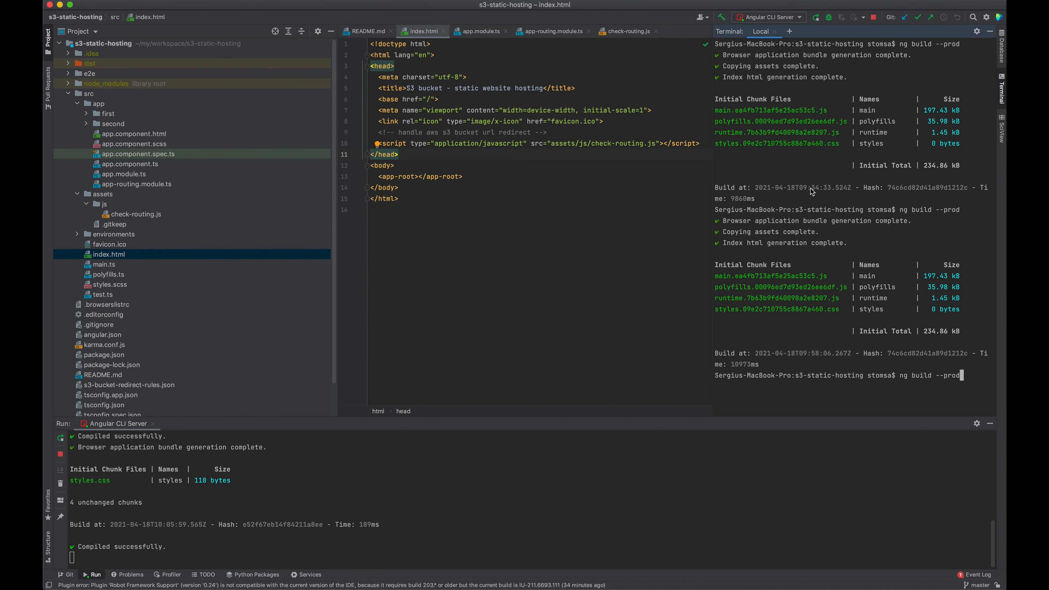
pyautogui.press('Return')
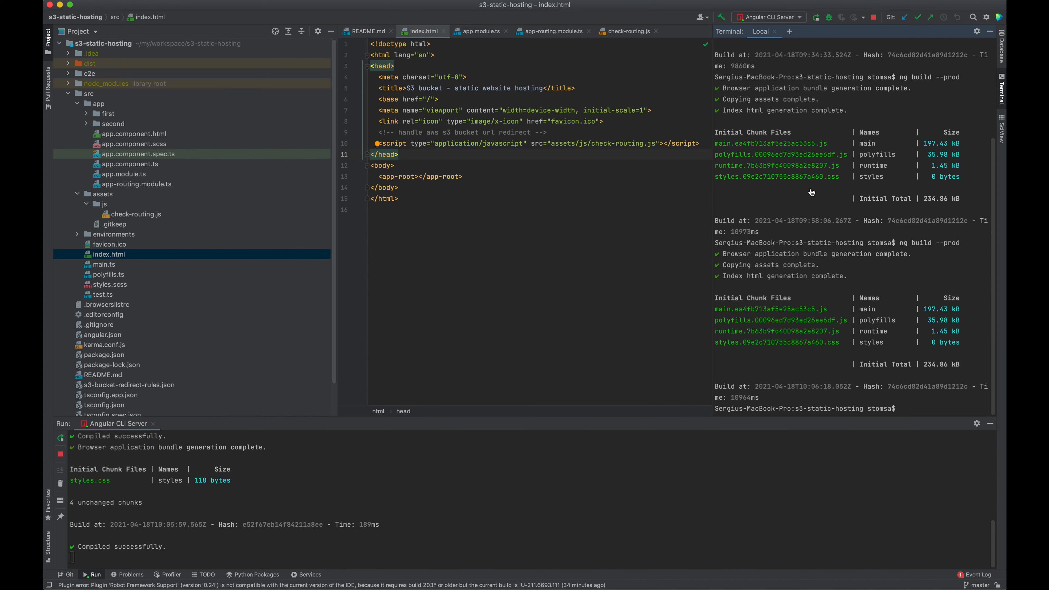
# - Open the built ng-with-routing folder in Finder and show the md.md bucket's objects in the S3 console
pyautogui.press('super+Tab')
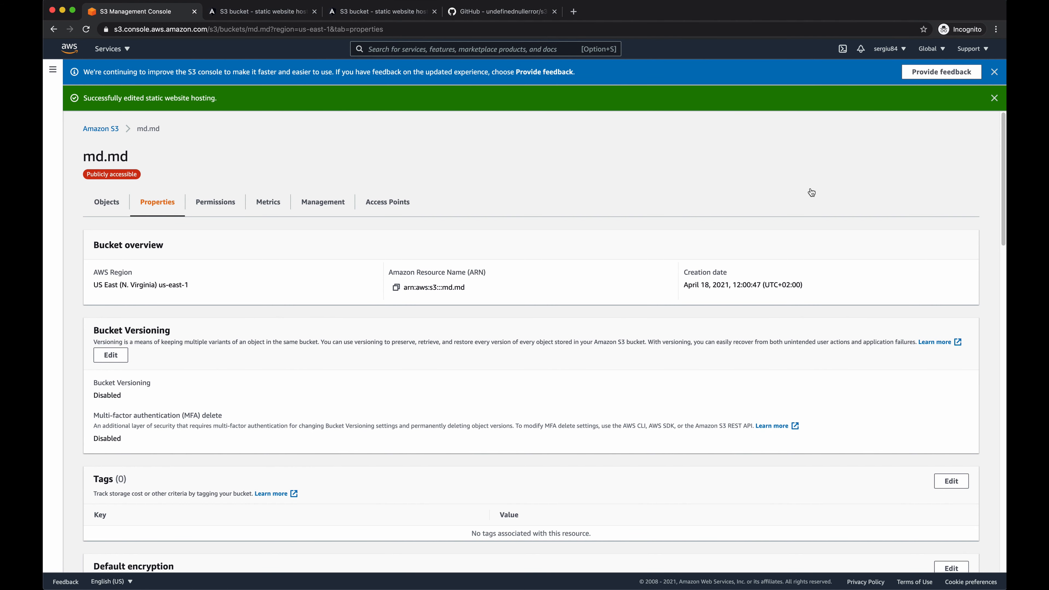
pyautogui.press('super+Tab')
pyautogui.doubleClick(657, 218)
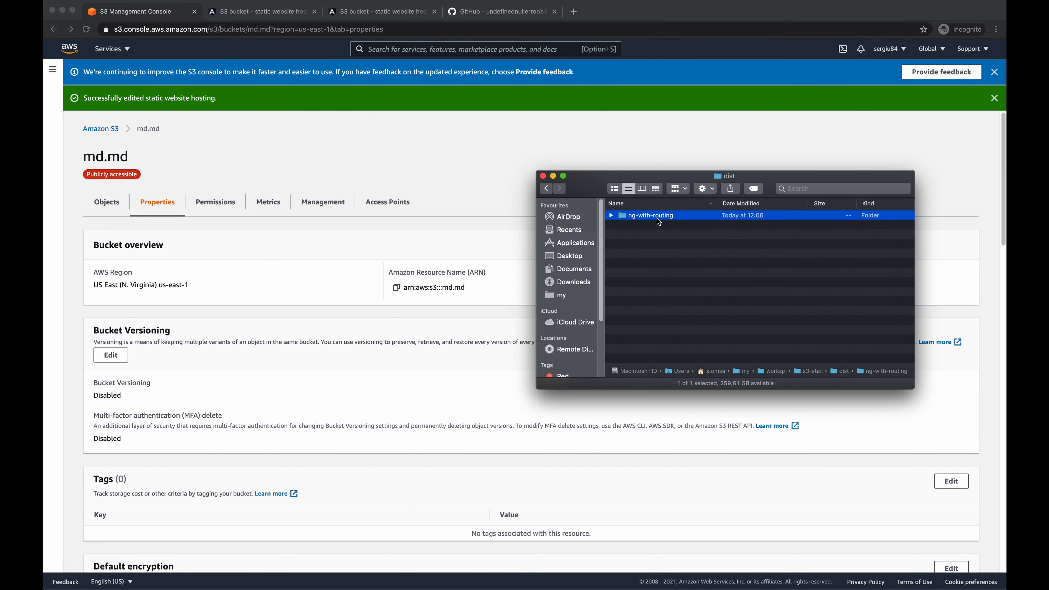
pyautogui.click(119, 200)
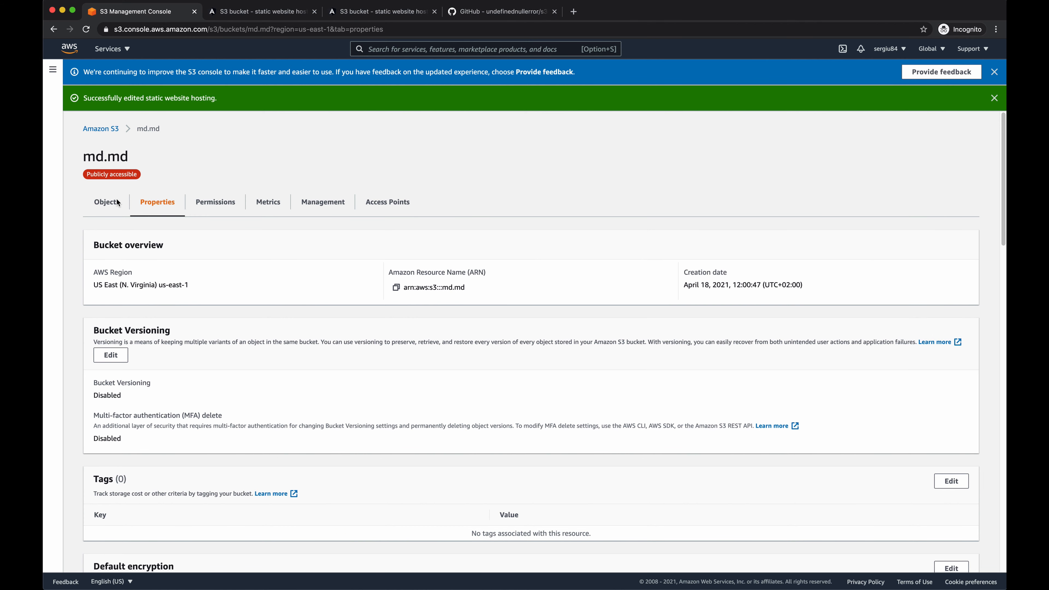
# - Upload everything in the ng-with-routing build folder to the md.md bucket
pyautogui.press('super+Tab')
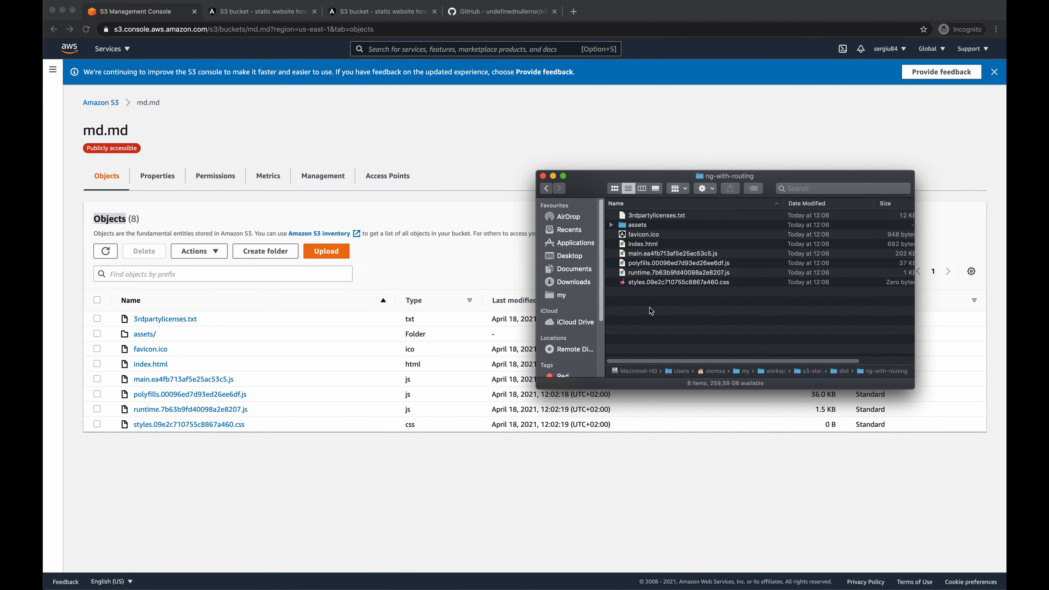
pyautogui.press('super+a')
pyautogui.moveTo(661, 271); pyautogui.dragTo(526, 364)
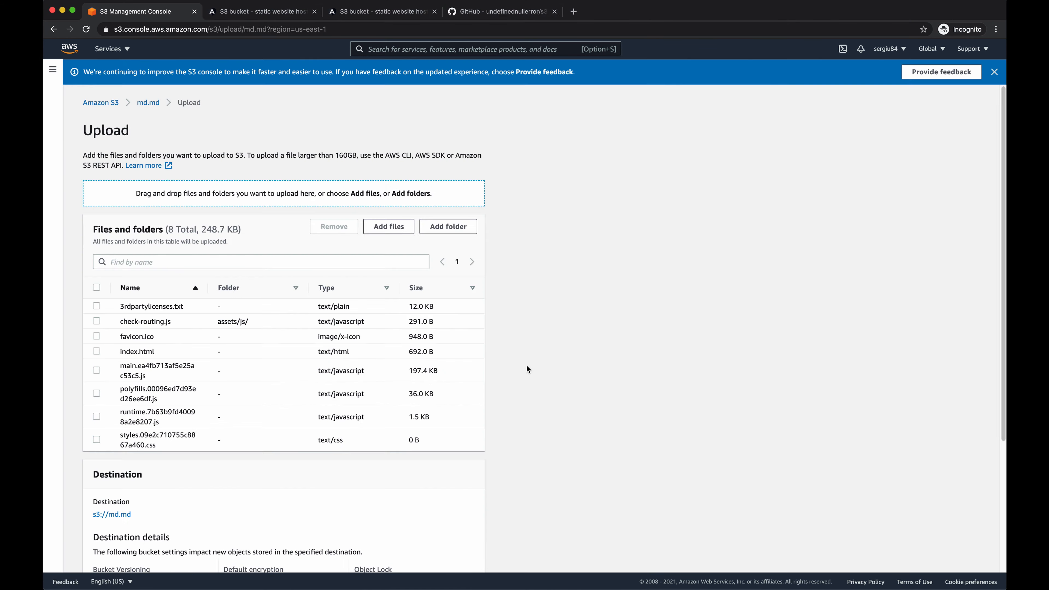
pyautogui.scroll(-5, 526, 364)
pyautogui.click(461, 554)
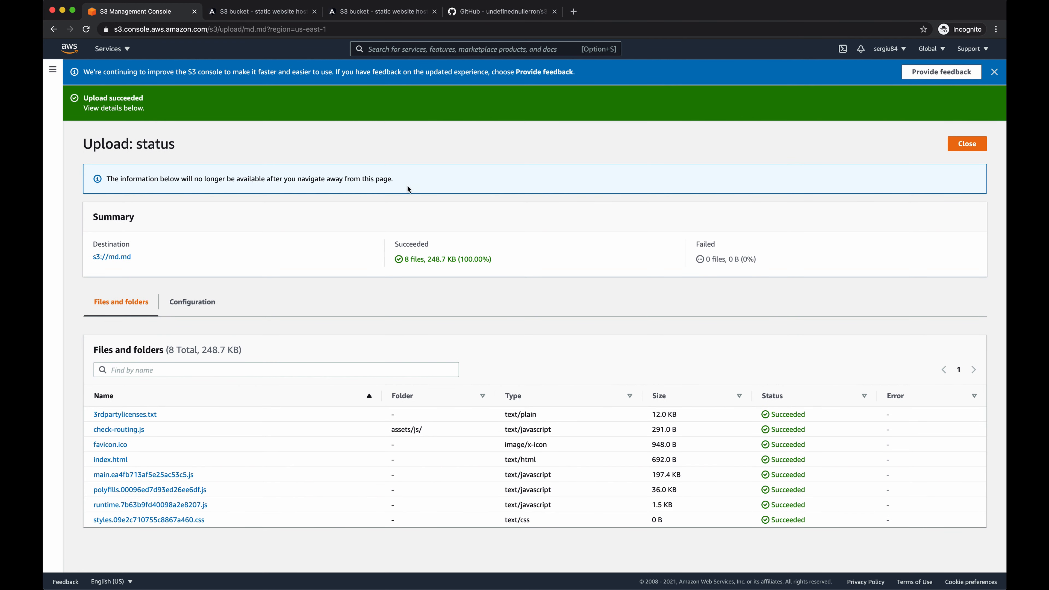
# - Reload the hosted site's /second route and check how the page and its URL path behave
pyautogui.click(291, 13)
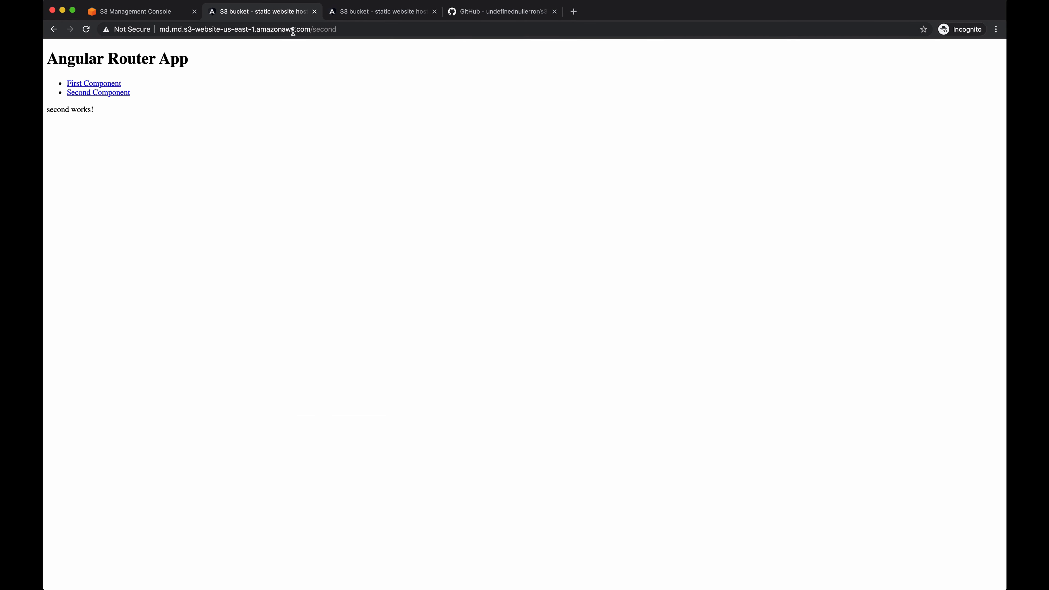
pyautogui.press('super+r')
pyautogui.moveTo(305, 28); pyautogui.dragTo(318, 29)
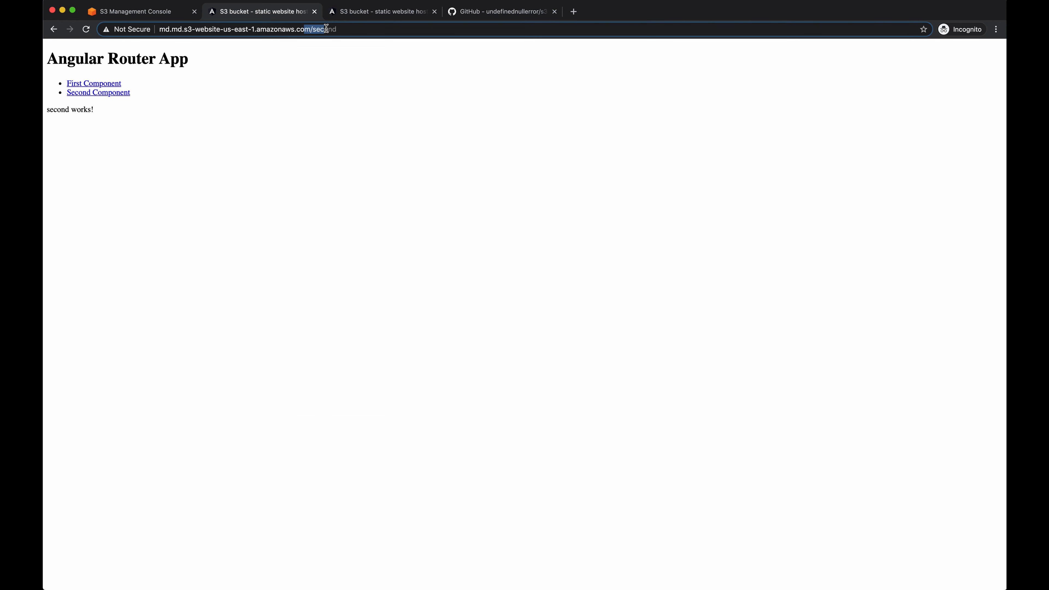
pyautogui.click(357, 50)
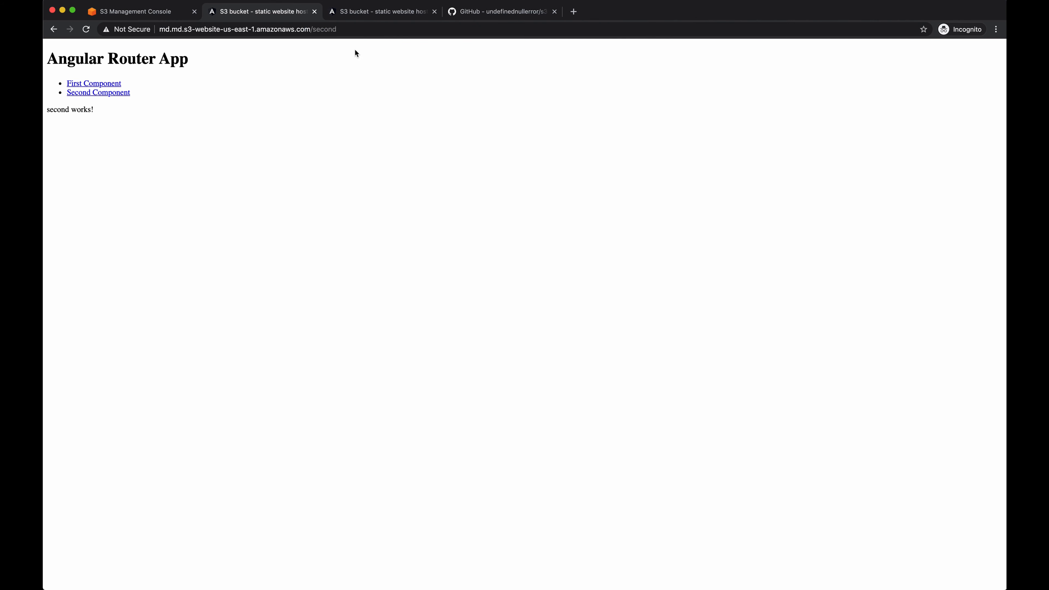
pyautogui.click(316, 30)
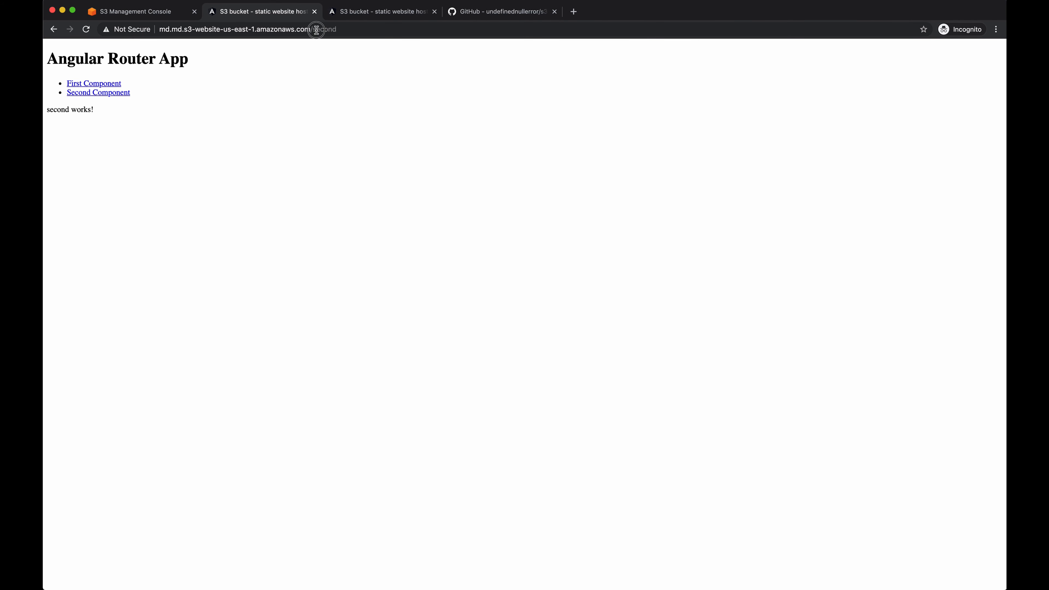
pyautogui.click(334, 53)
pyautogui.click(327, 101)
pyautogui.press('super+r')
pyautogui.click(197, 29)
pyautogui.click(196, 29)
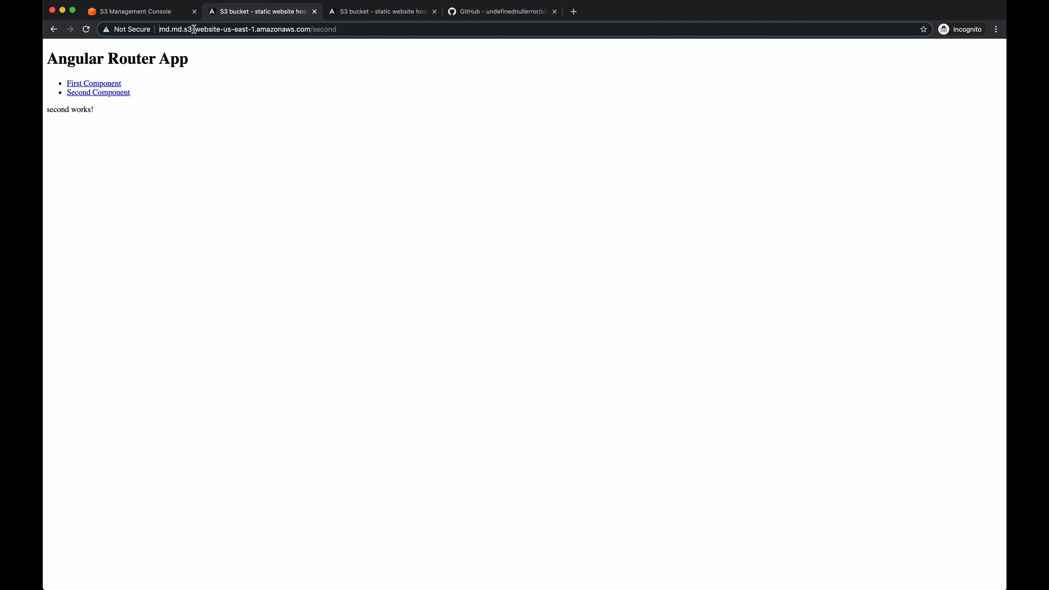
# - Copy the md.md bucket's website endpoint link from its static website hosting properties in the S3 console
pyautogui.click(172, 12)
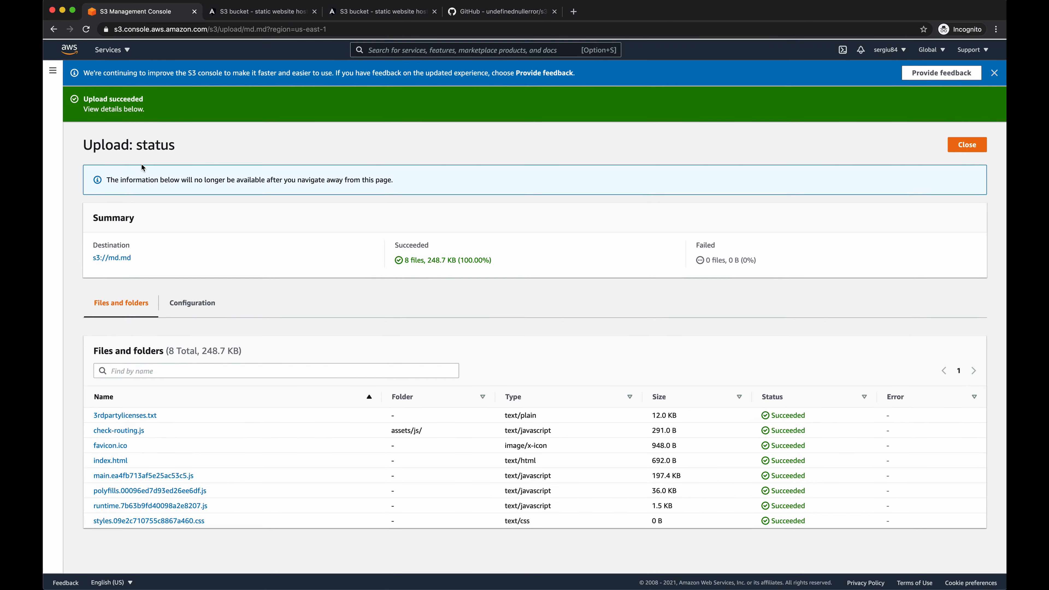
pyautogui.click(115, 258)
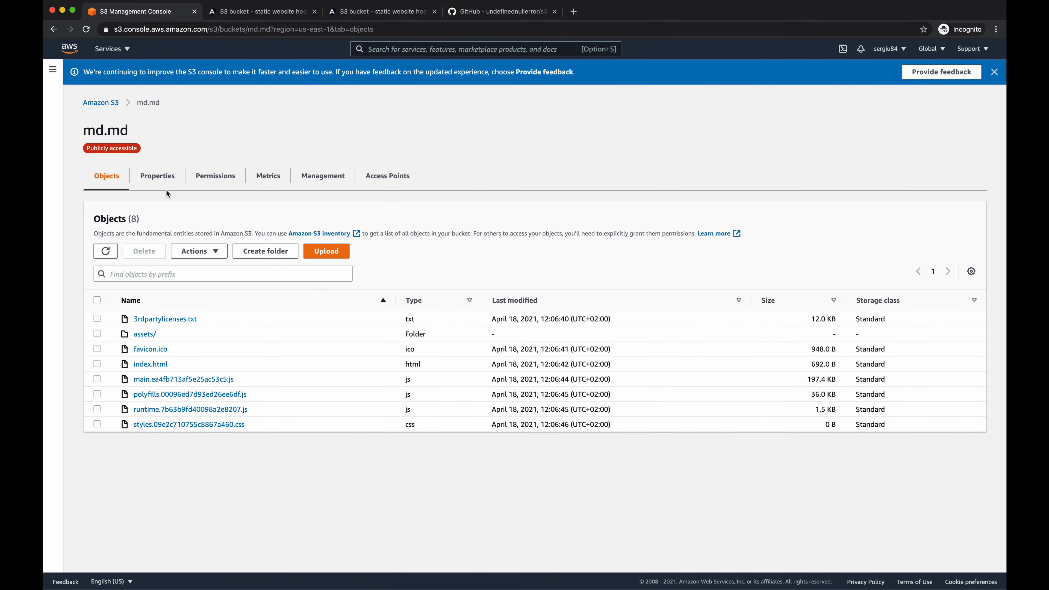
pyautogui.click(164, 183)
pyautogui.scroll(-15, 228, 212)
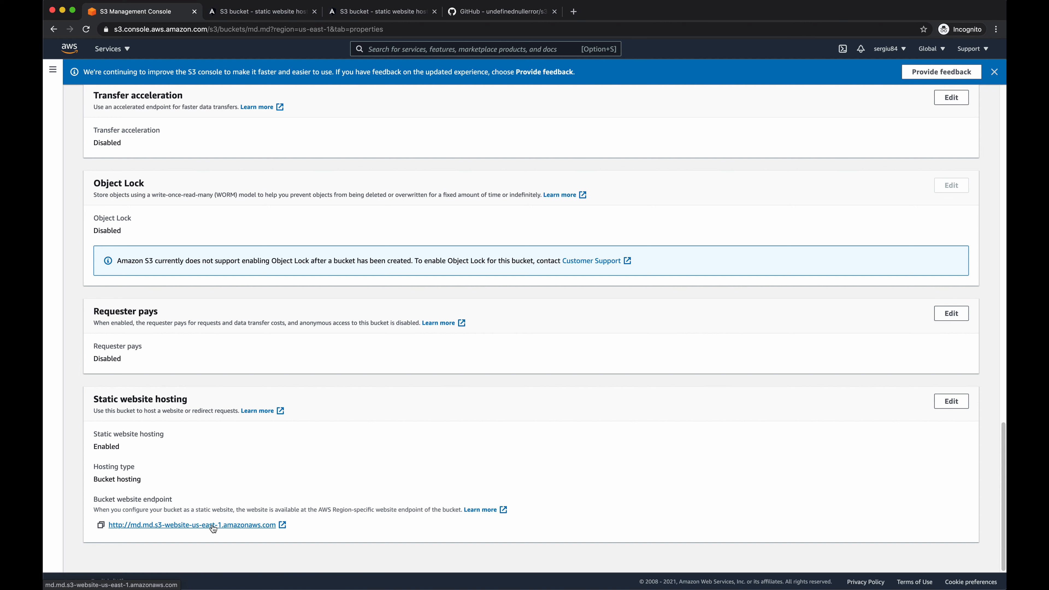
pyautogui.click(266, 530)
pyautogui.rightClick(267, 530)
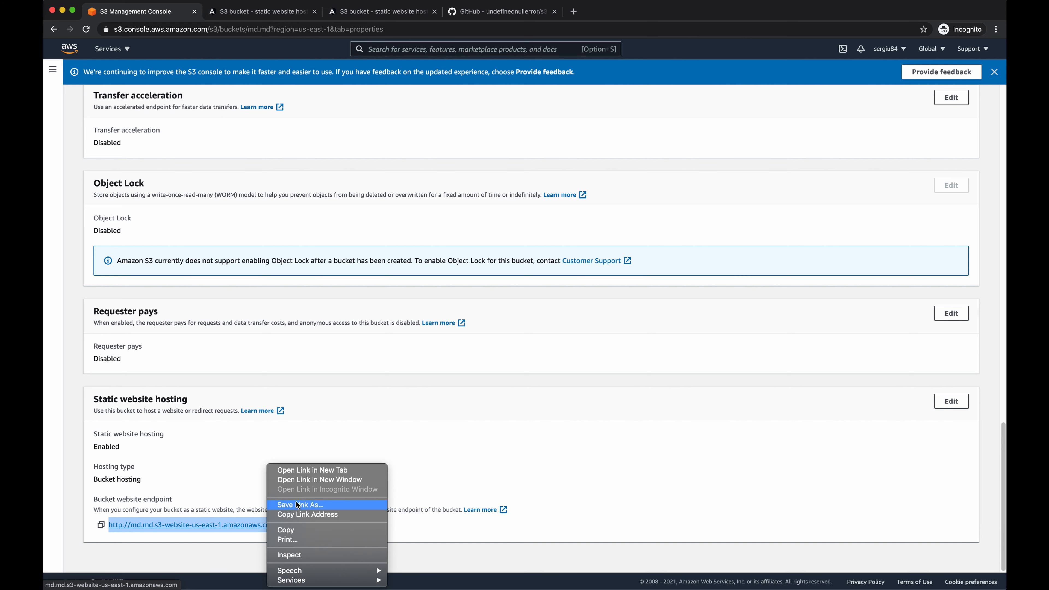
pyautogui.click(305, 516)
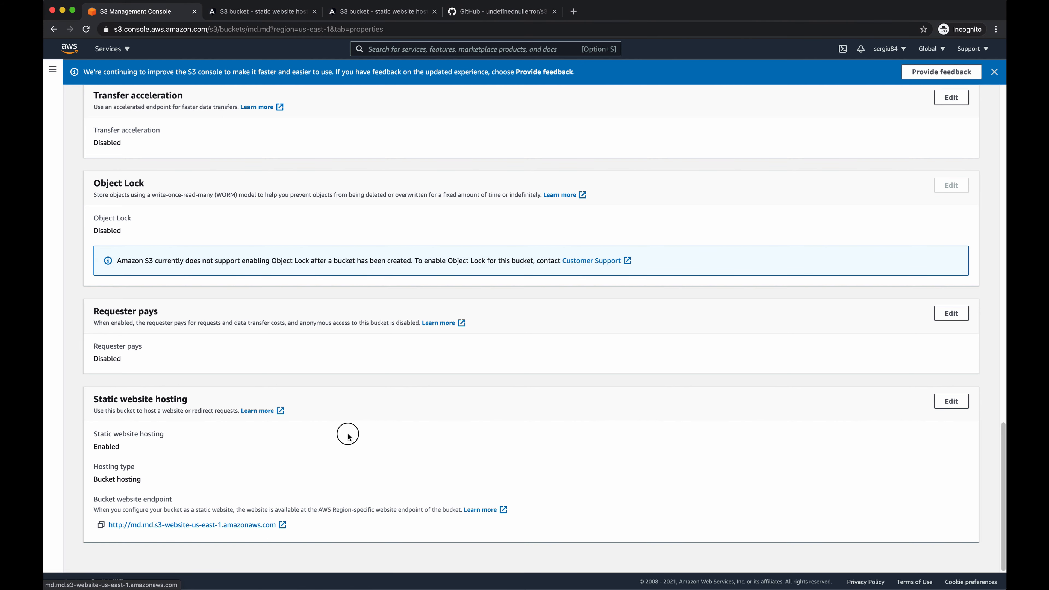
# - Search the AWS services for CloudFront and open its console
pyautogui.scroll(15, 347, 433)
pyautogui.click(421, 49)
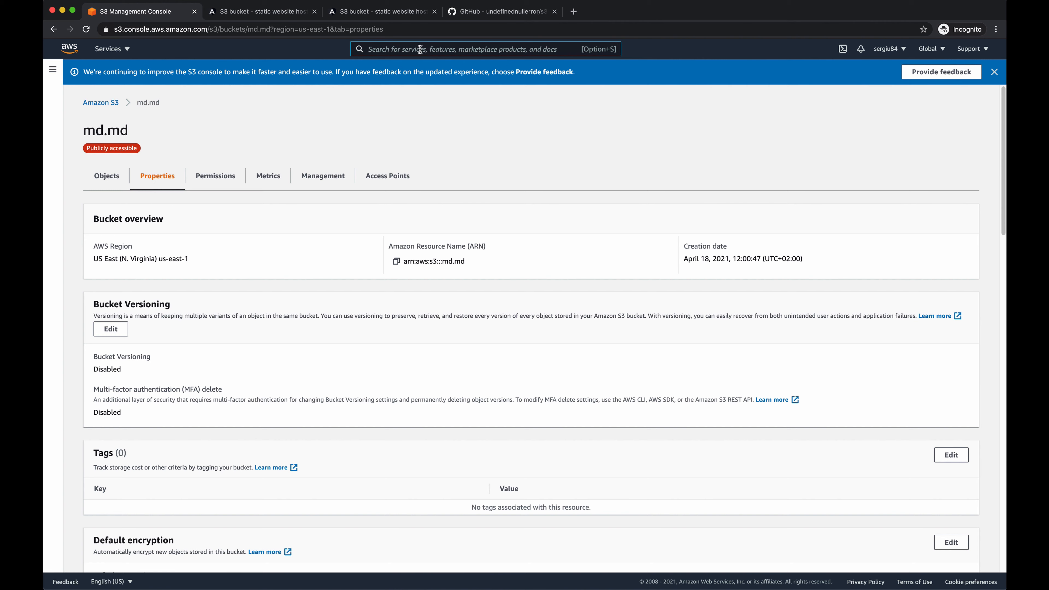
pyautogui.write('cloud9')
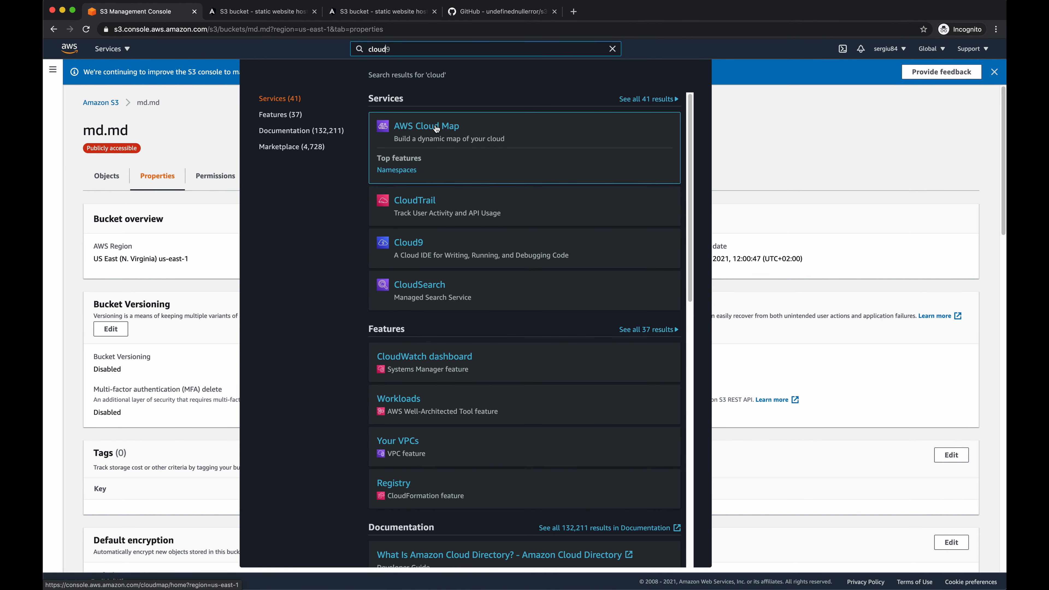
pyautogui.write('fr')
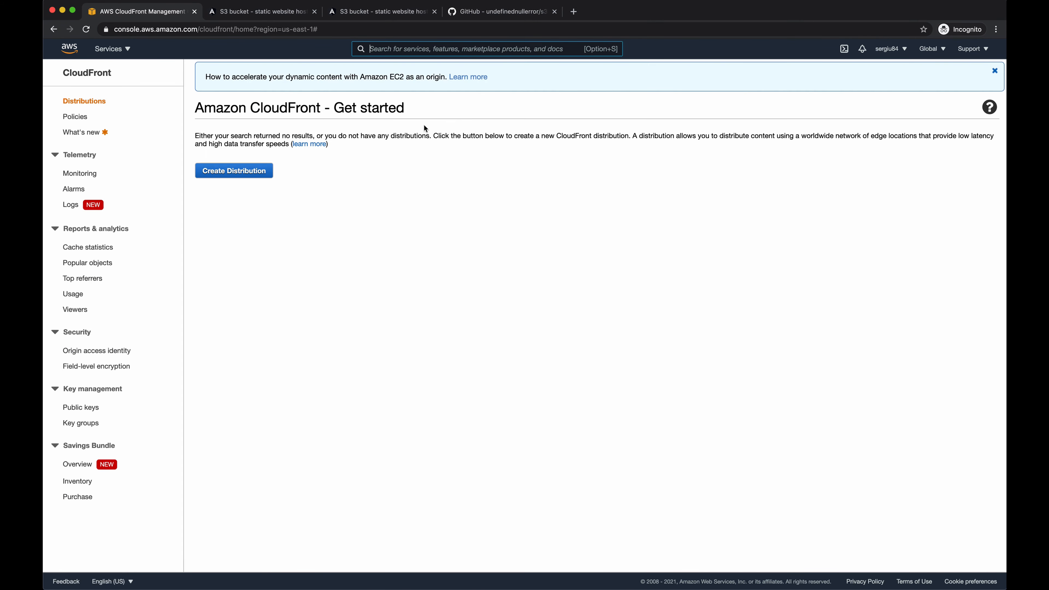
# - Start a new web distribution and paste the copied bucket website endpoint as its origin domain name
pyautogui.click(232, 173)
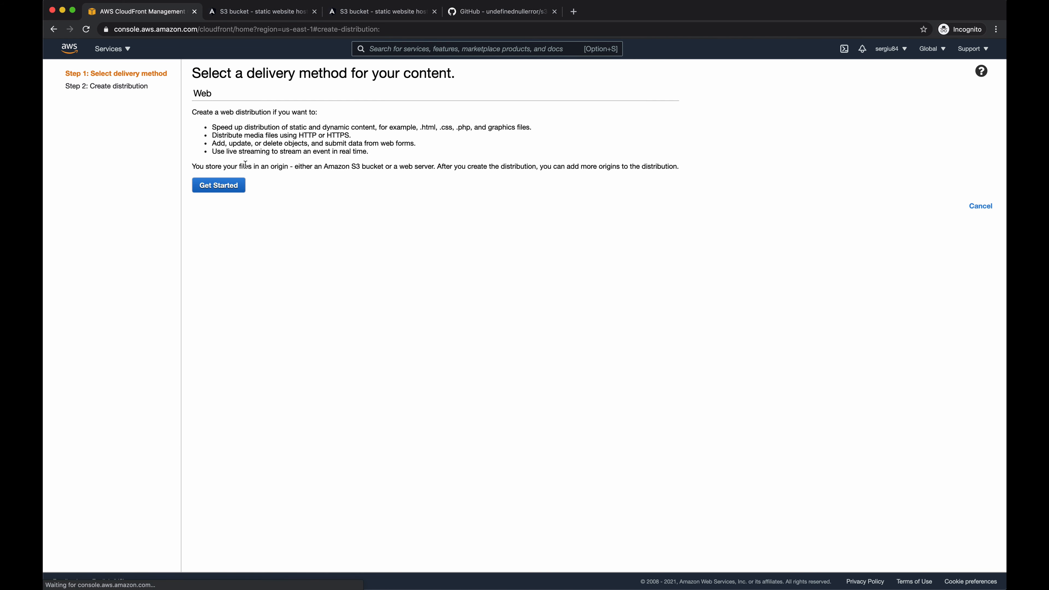
pyautogui.click(230, 186)
pyautogui.click(354, 115)
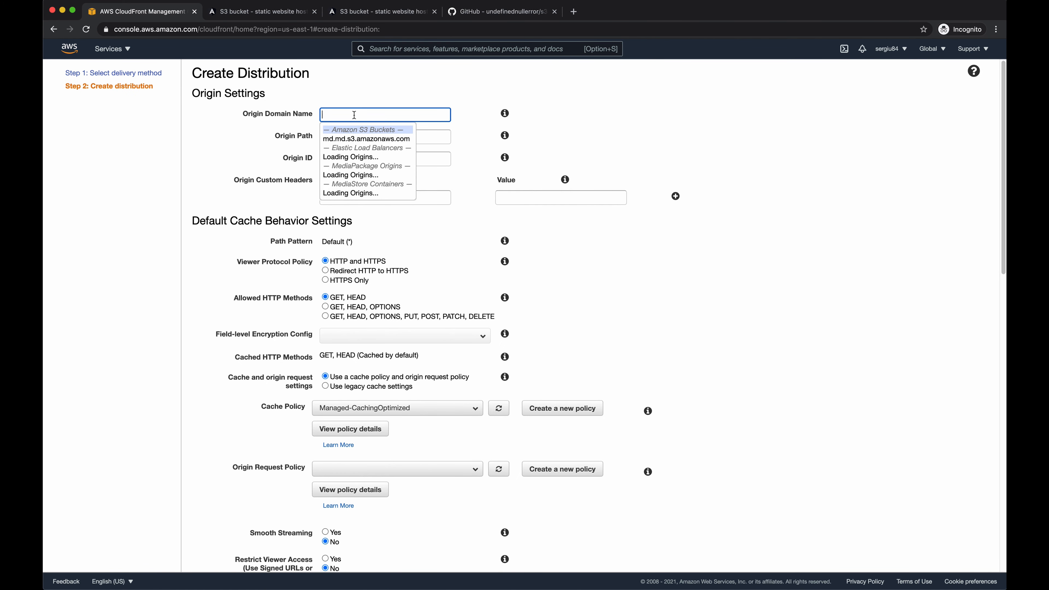
pyautogui.press('super+v')
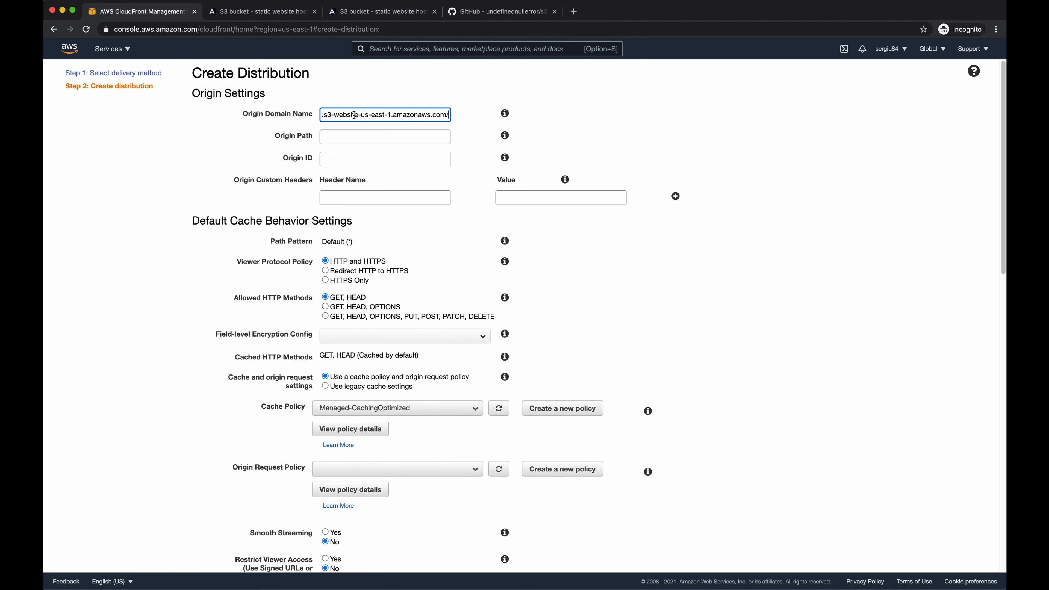
pyautogui.hscroll(-2, 354, 116)
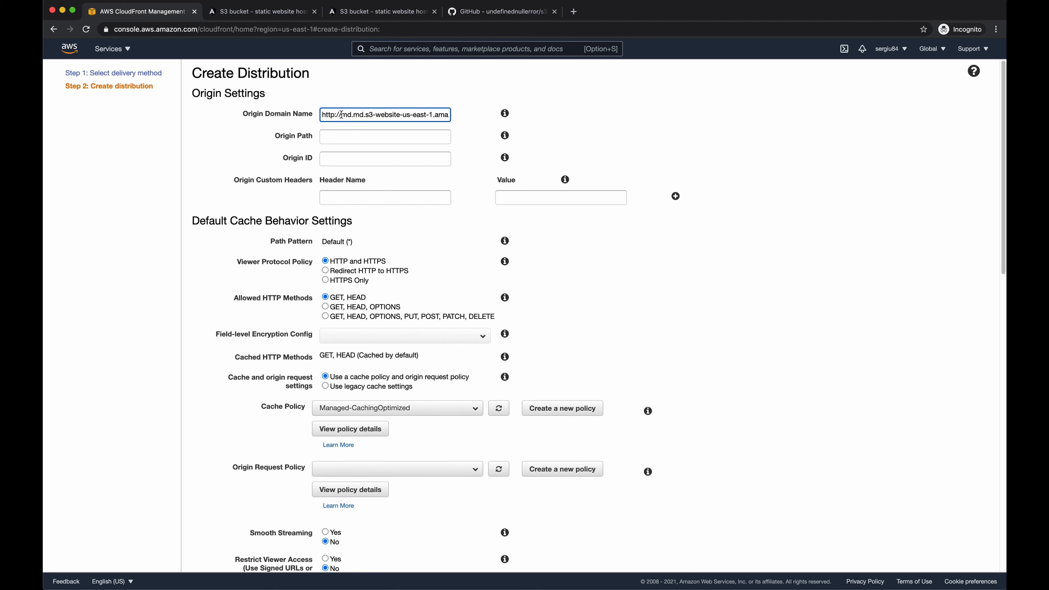
pyautogui.moveTo(342, 115); pyautogui.dragTo(310, 115)
pyautogui.press('BackSpace')
pyautogui.scroll(-15, 524, 314)
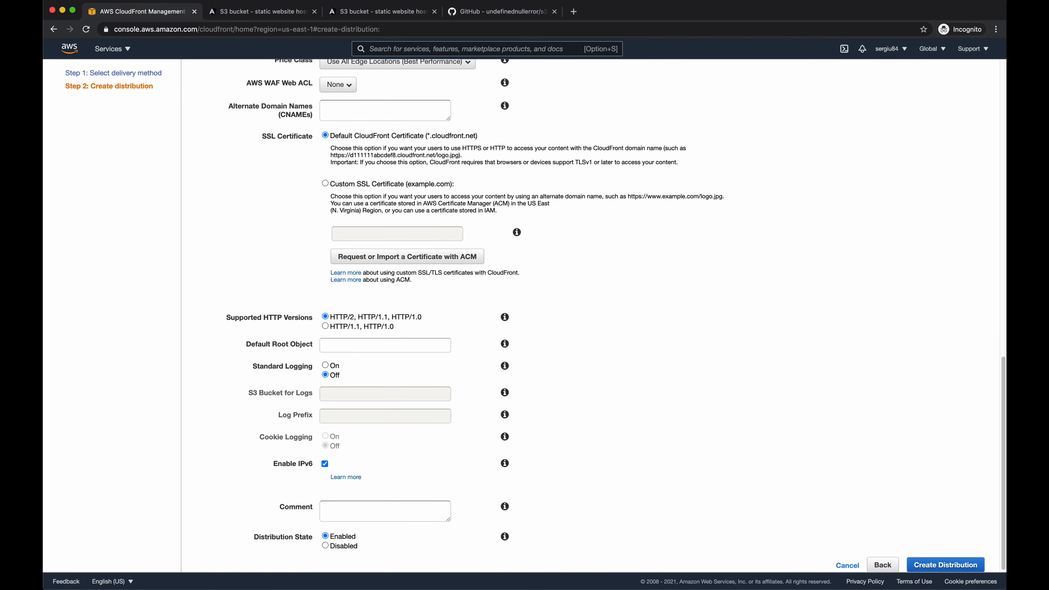
pyautogui.scroll(15, 525, 314)
pyautogui.press('super+Right')
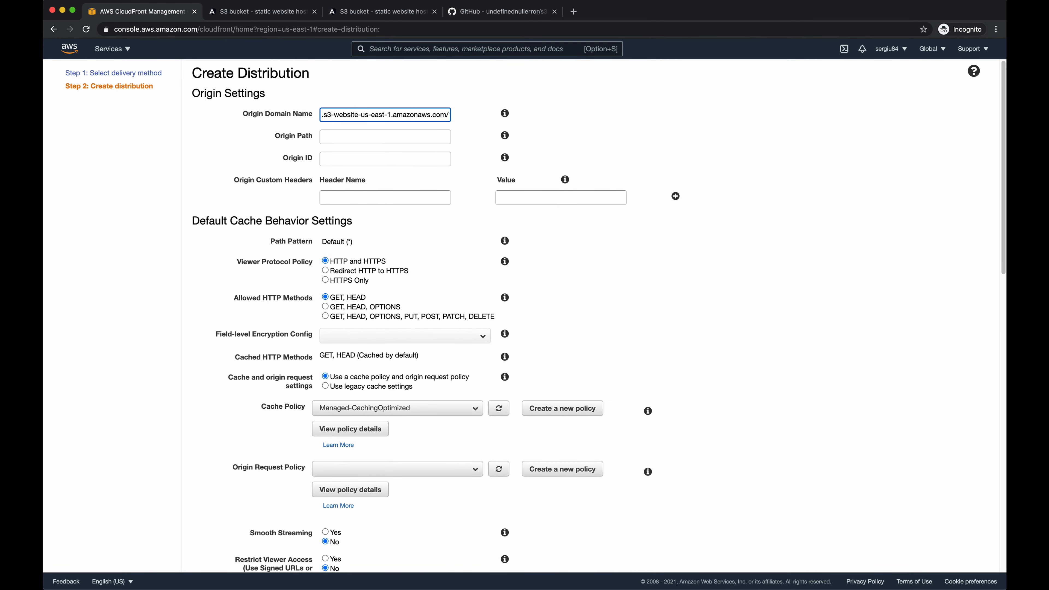
pyautogui.press('BackSpace')
# - Set the default cache behavior's viewer protocol policy to Redirect HTTP to HTTPS
pyautogui.scroll(-3, 368, 150)
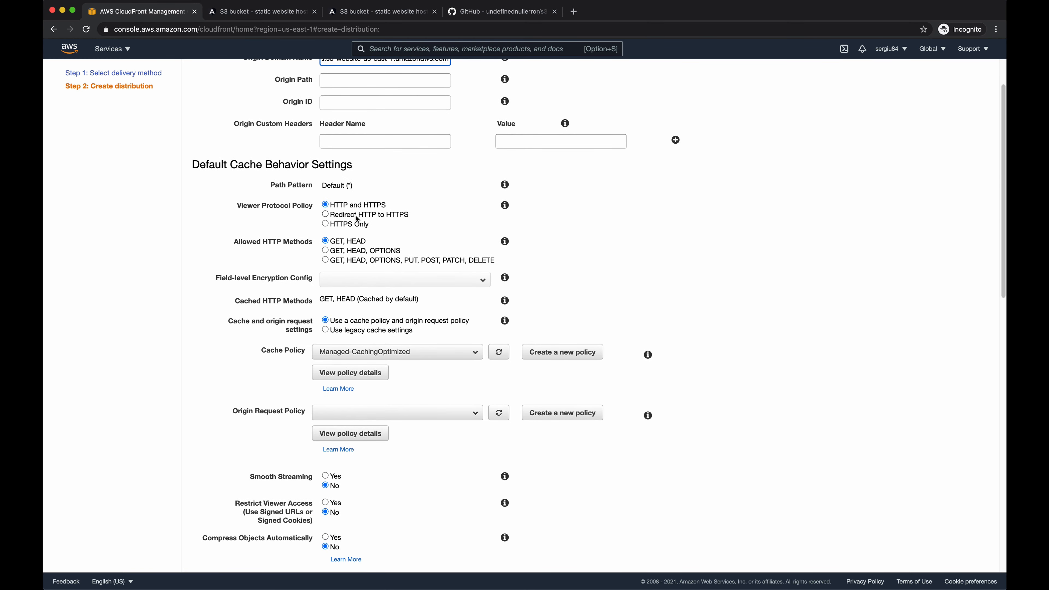
pyautogui.click(358, 219)
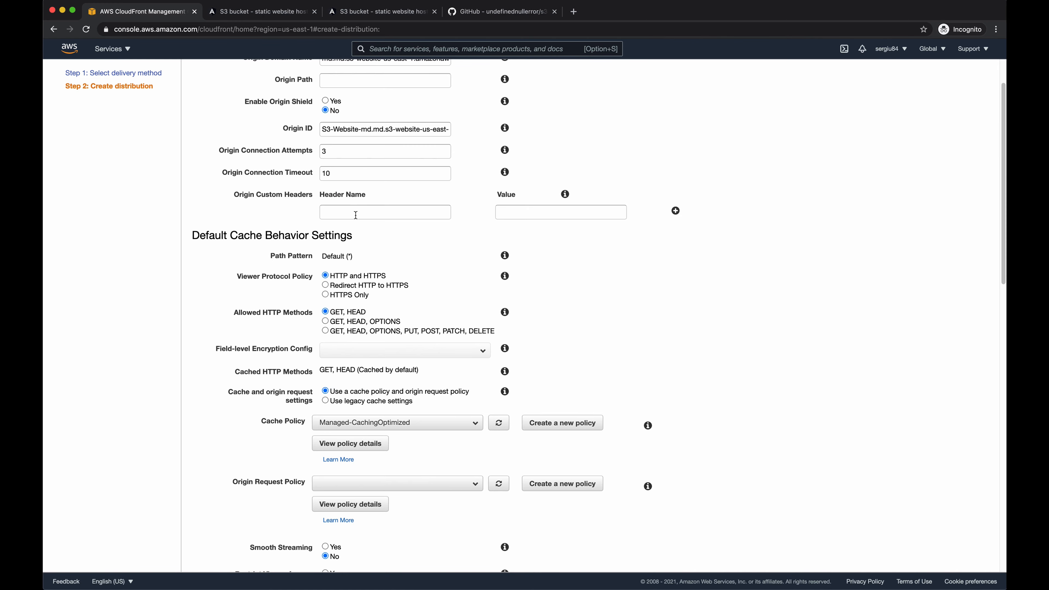
pyautogui.click(351, 286)
# - Switch the distribution to a custom SSL certificate and choose the one for aws.md.md
pyautogui.scroll(-2, 259, 251)
pyautogui.scroll(-6, 259, 251)
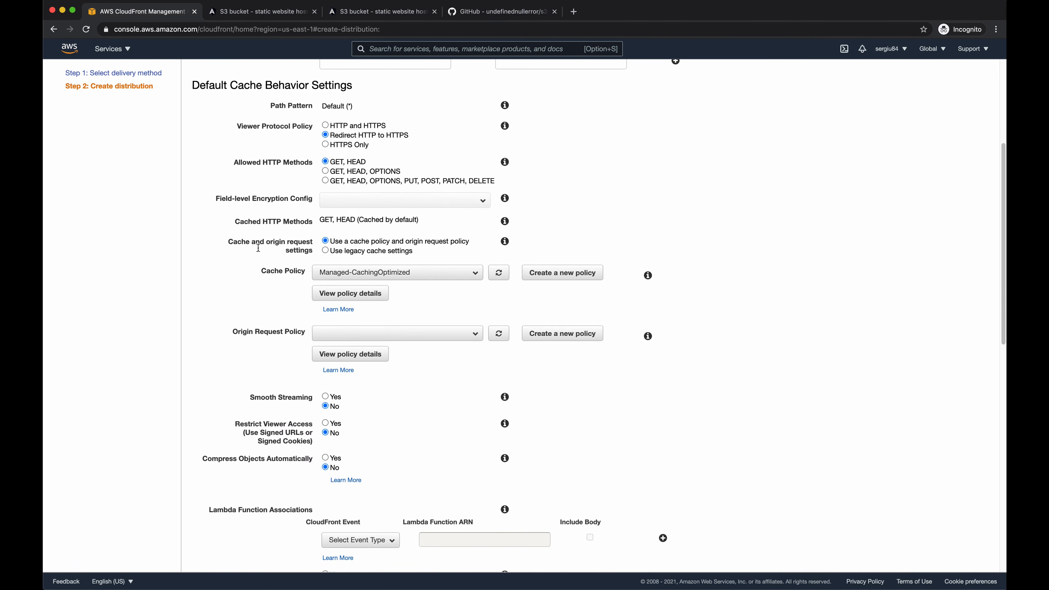
pyautogui.scroll(-5, 258, 248)
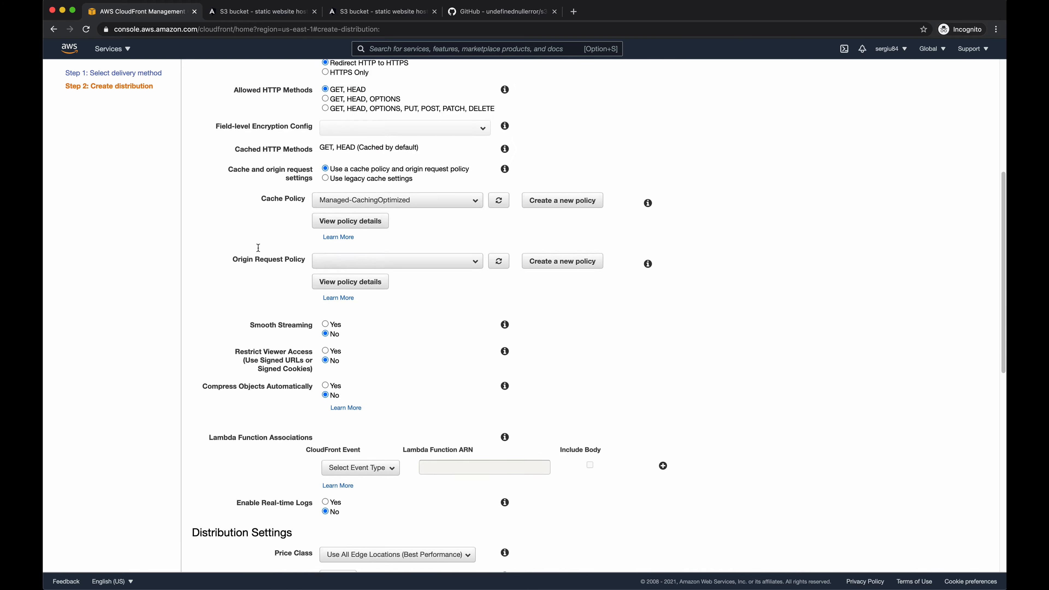
pyautogui.scroll(-15, 259, 248)
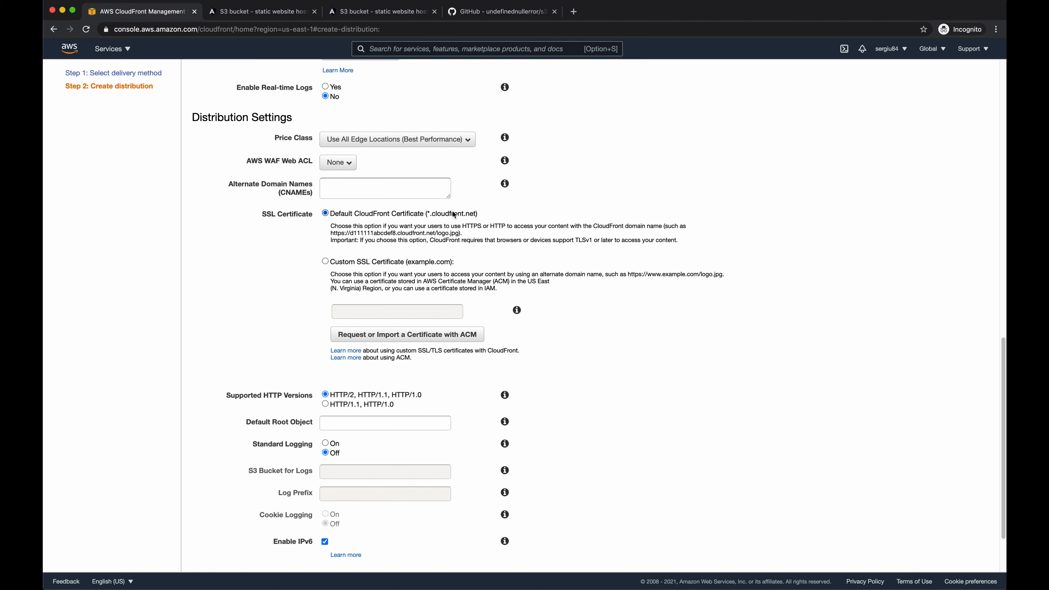
pyautogui.click(350, 260)
pyautogui.click(386, 311)
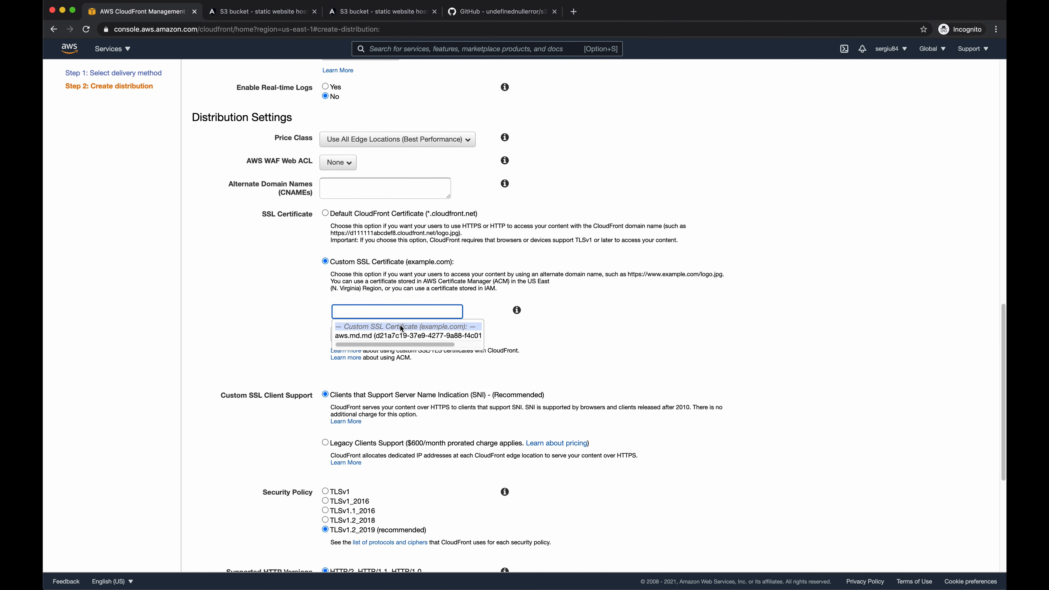
pyautogui.click(400, 336)
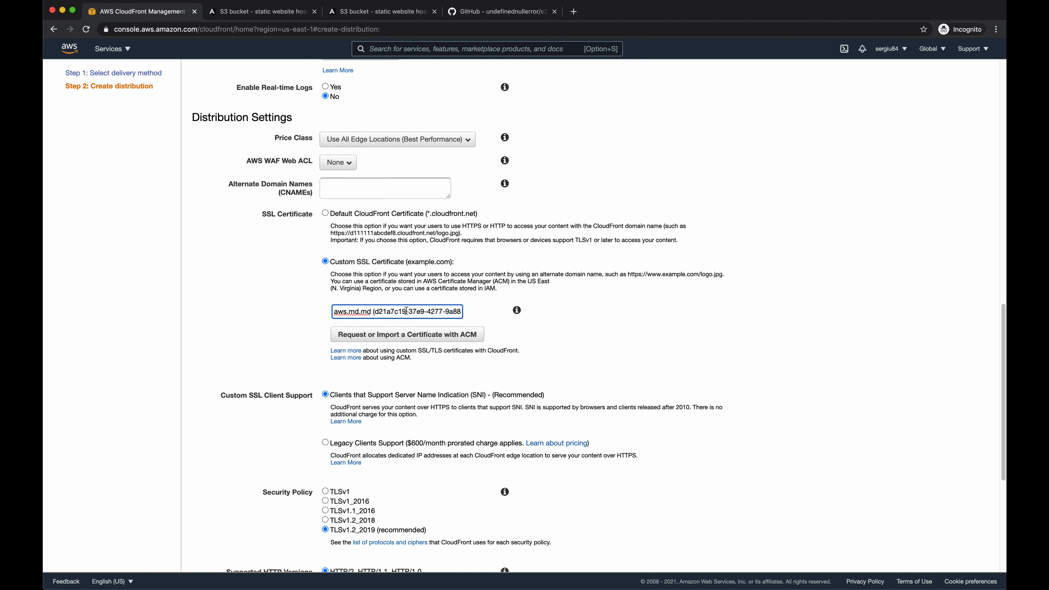
# - Enter aws.md.md as the distribution's alternate domain name
pyautogui.click(364, 187)
pyautogui.write('a')
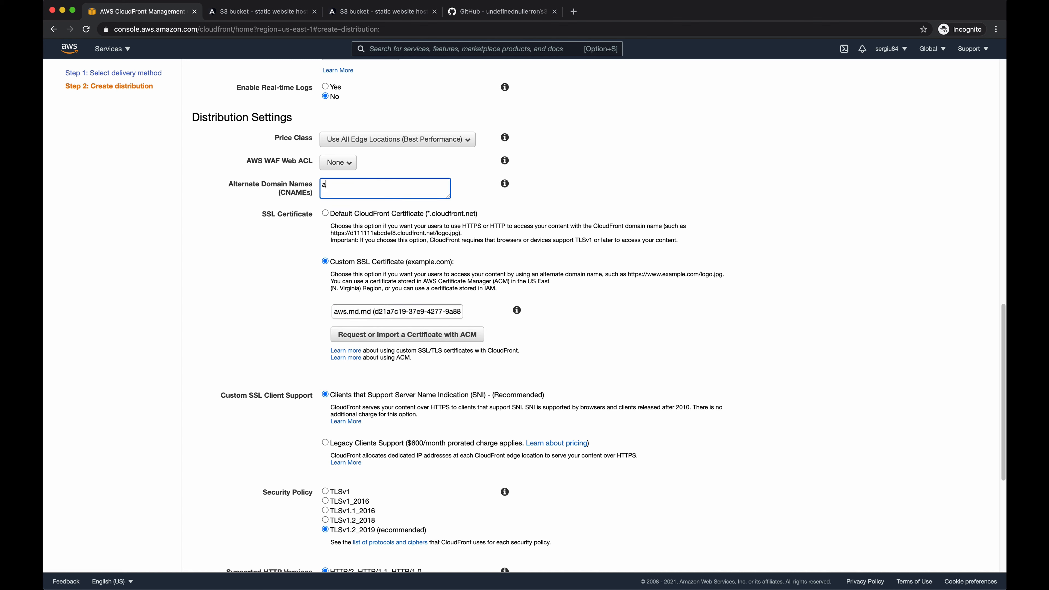
pyautogui.write('ws.md.md aws2.md.md')
pyautogui.press('super+a')
pyautogui.hotkey('shift', 'Down')
pyautogui.hotkey('shift', 'Down')
pyautogui.press('BackSpace')
pyautogui.press('BackSpace')
pyautogui.press('BackSpace')
pyautogui.press('BackSpace')
pyautogui.press('BackSpace')
pyautogui.press('BackSpace')
pyautogui.press('BackSpace')
pyautogui.press('BackSpace')
pyautogui.press('BackSpace')
pyautogui.press('BackSpace')
pyautogui.press('BackSpace')
# - Create the distribution with the remaining settings left at their defaults
pyautogui.scroll(-6, 434, 269)
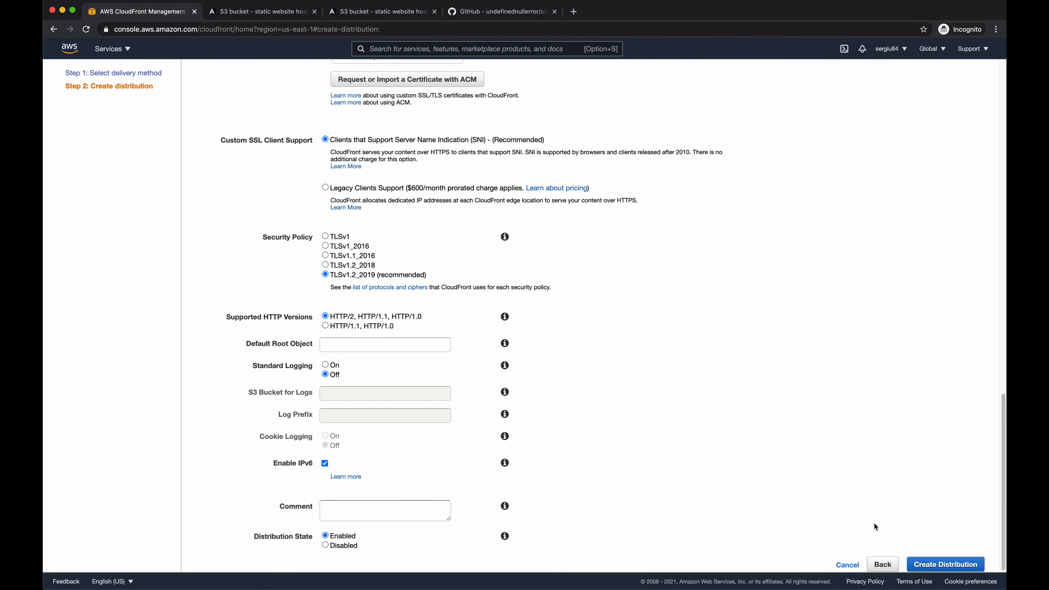
pyautogui.click(935, 564)
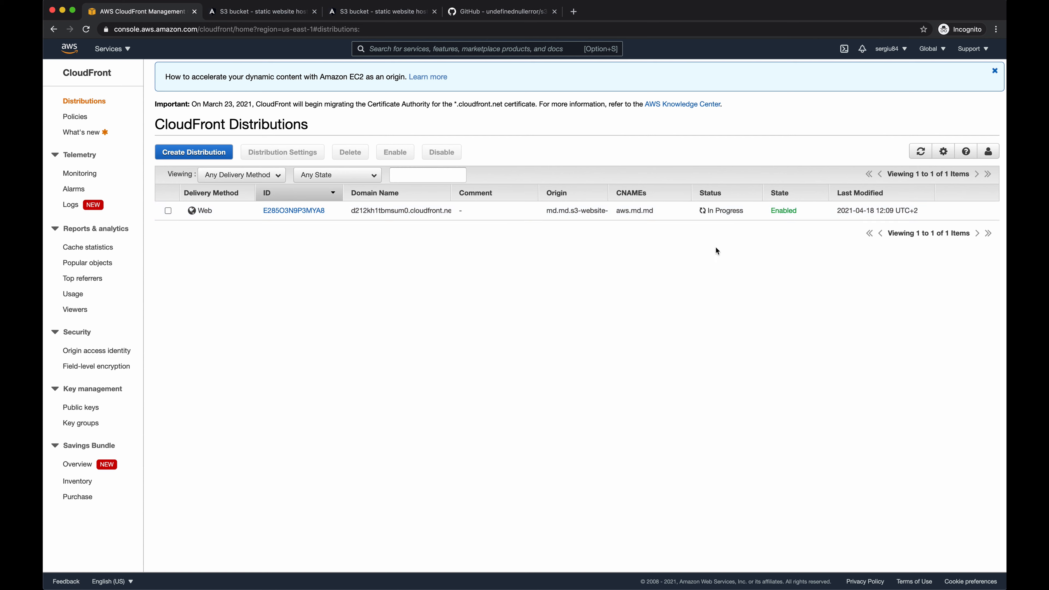
pyautogui.click(750, 254)
# - Open the new distribution's general details and highlight its CloudFront domain name
pyautogui.click(284, 212)
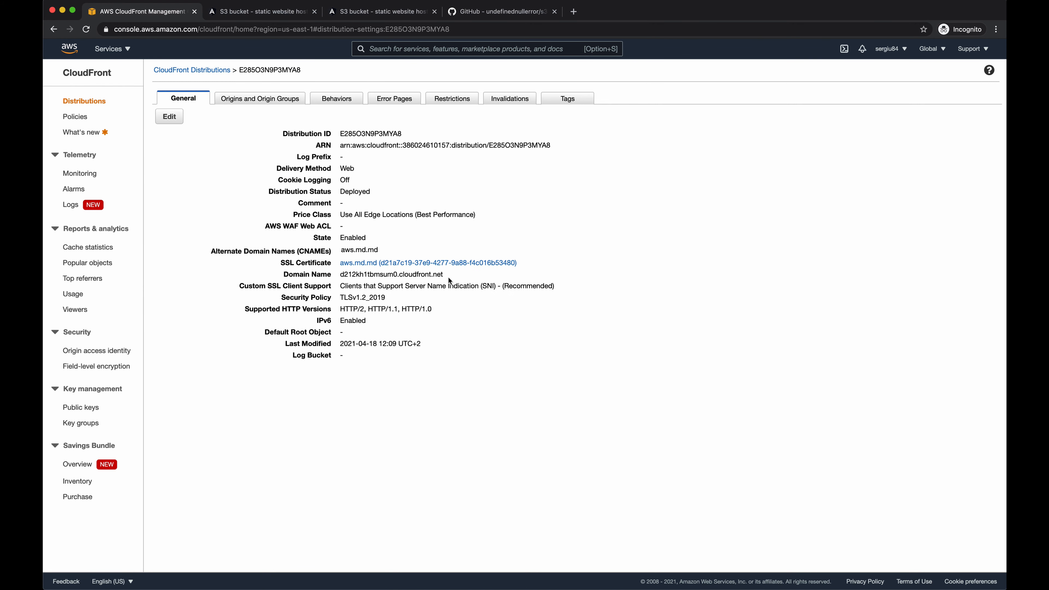
pyautogui.moveTo(451, 276)
pyautogui.mouseDown()
pyautogui.moveTo(389, 275)
pyautogui.moveTo(445, 276)
pyautogui.mouseUp()
pyautogui.tripleClick(445, 275)
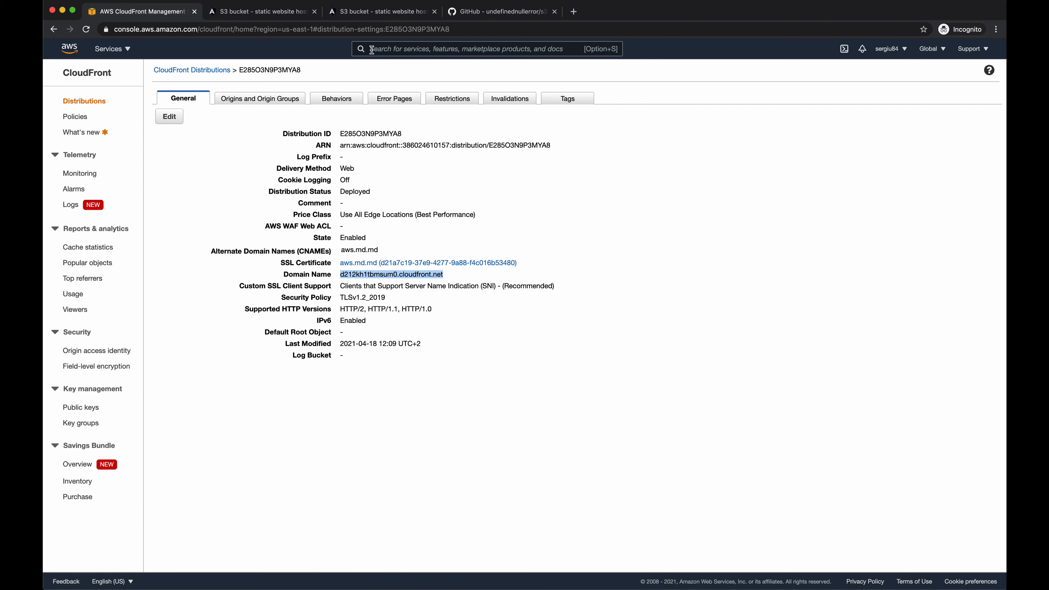
# - Search the AWS services for Route 53 and open the aws.md.md hosted zone
pyautogui.click(380, 48)
pyautogui.write('r')
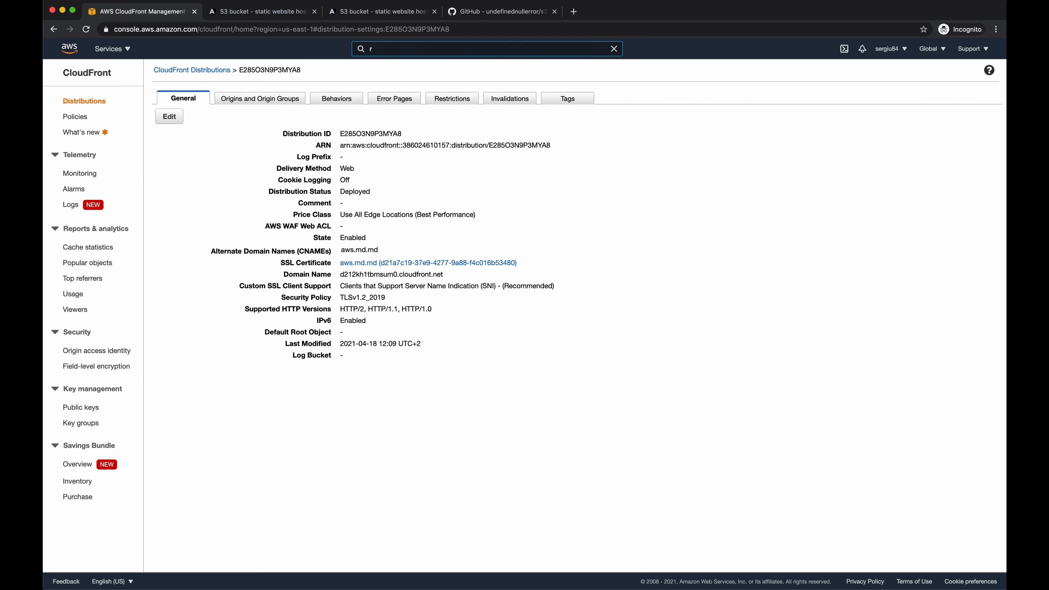
pyautogui.write('oute 53')
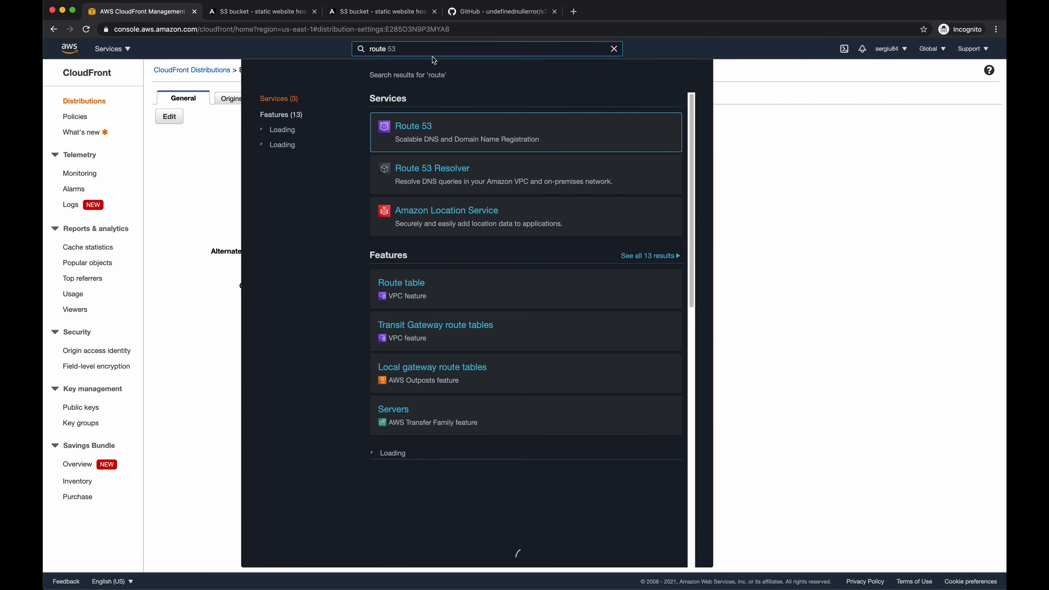
pyautogui.click(417, 126)
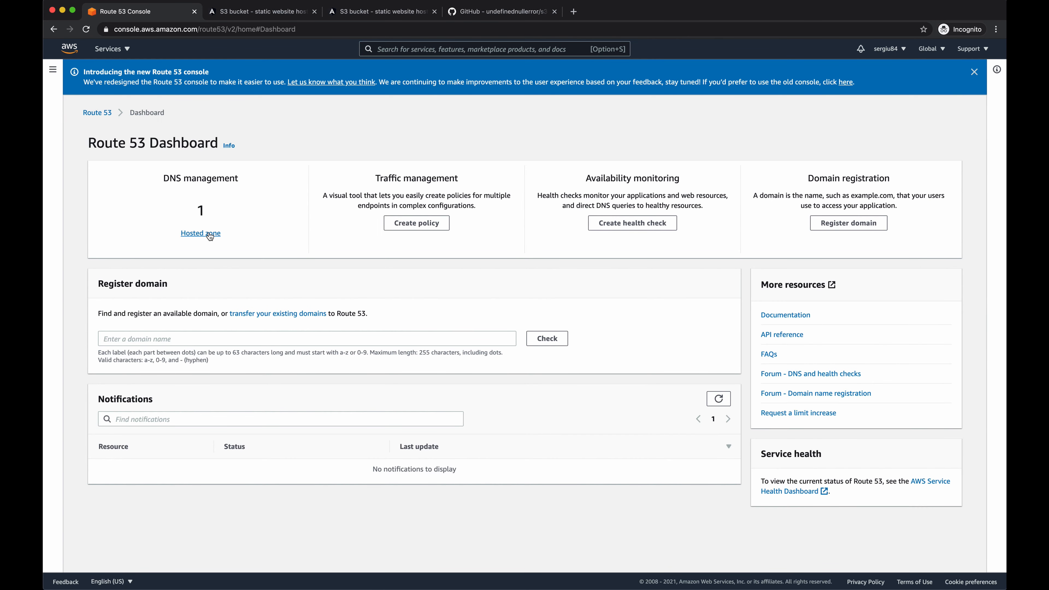
pyautogui.click(210, 233)
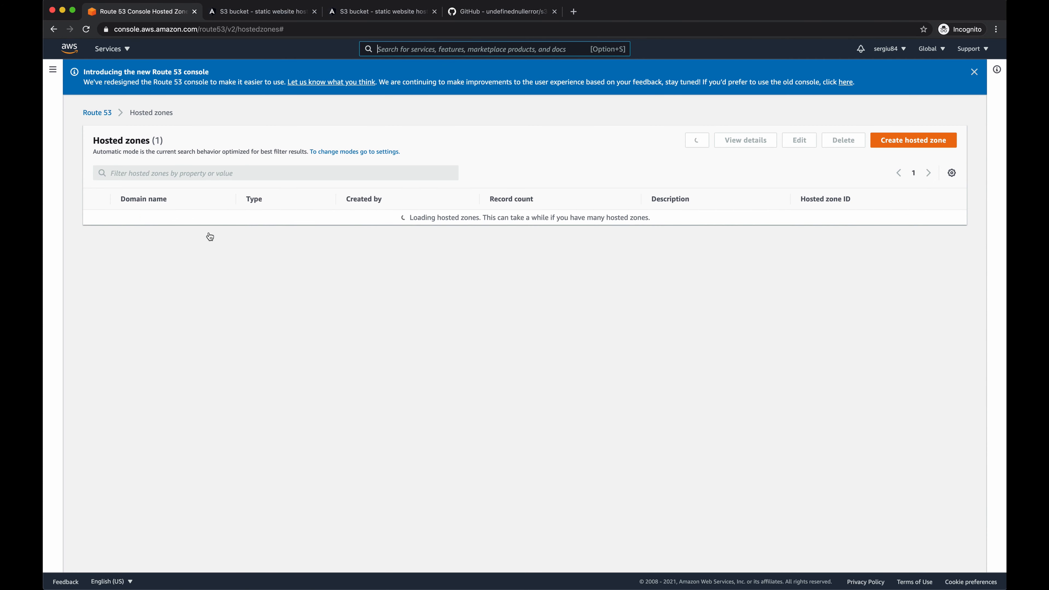
pyautogui.click(151, 218)
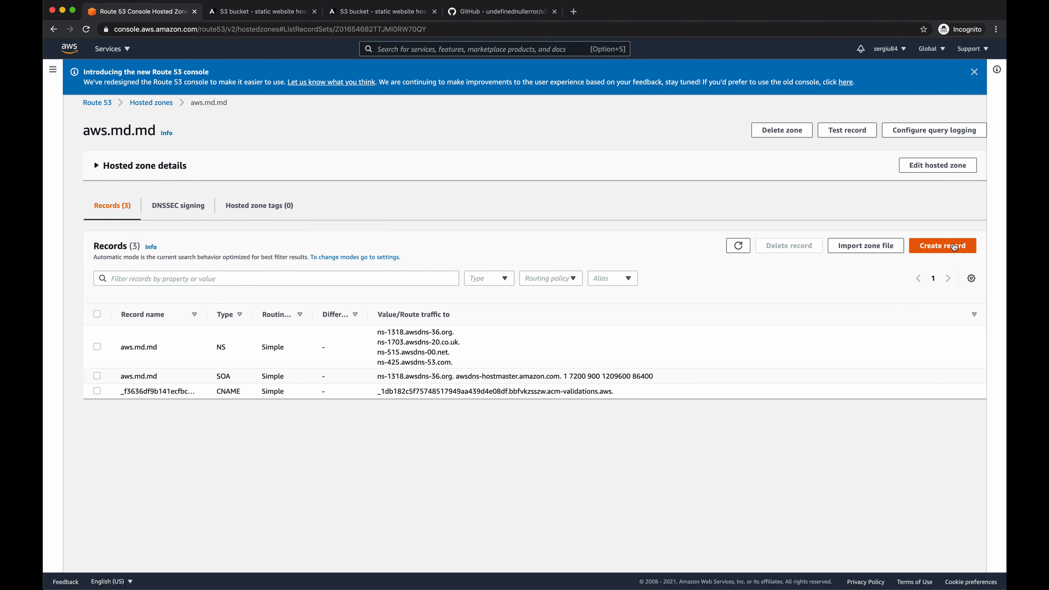
# - Create a simple-routing A record for aws.md.md as an alias to the CloudFront distribution d212kh1tbmsum0.cloudfront.net
pyautogui.click(954, 247)
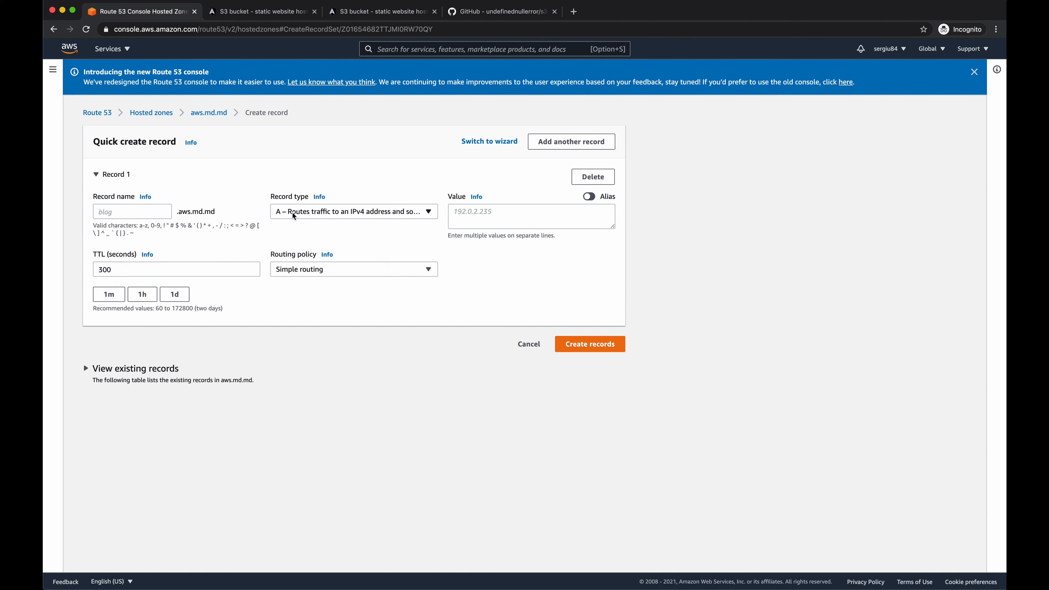
pyautogui.click(589, 196)
pyautogui.click(567, 215)
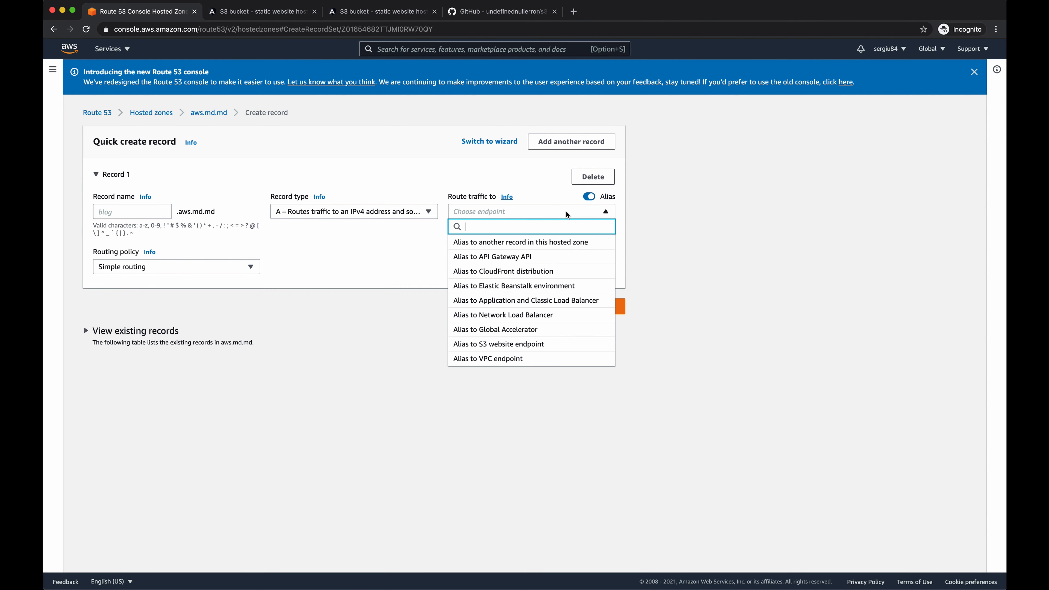
pyautogui.write('clou')
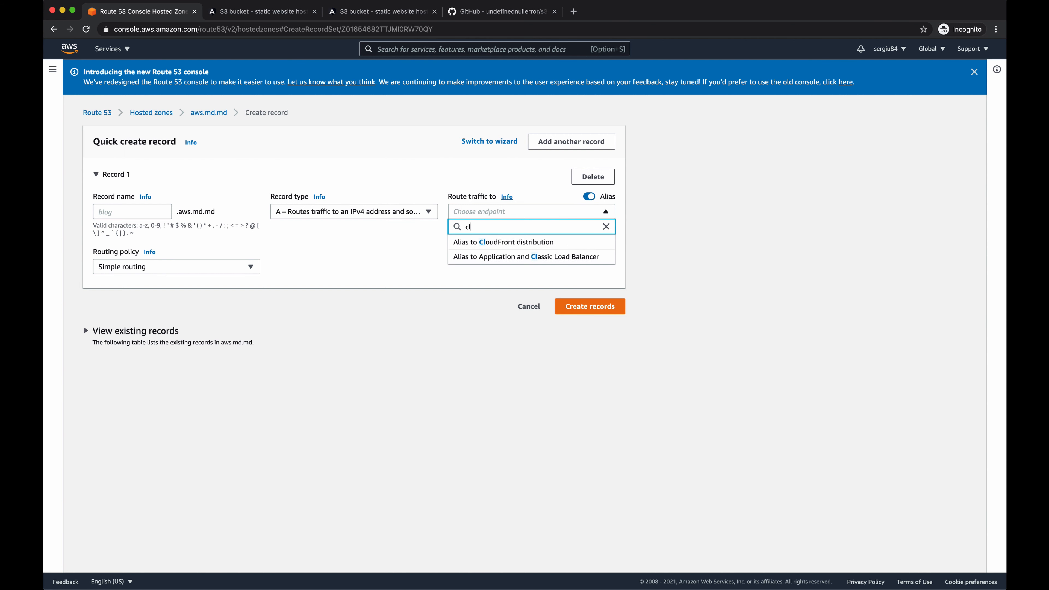
pyautogui.click(560, 243)
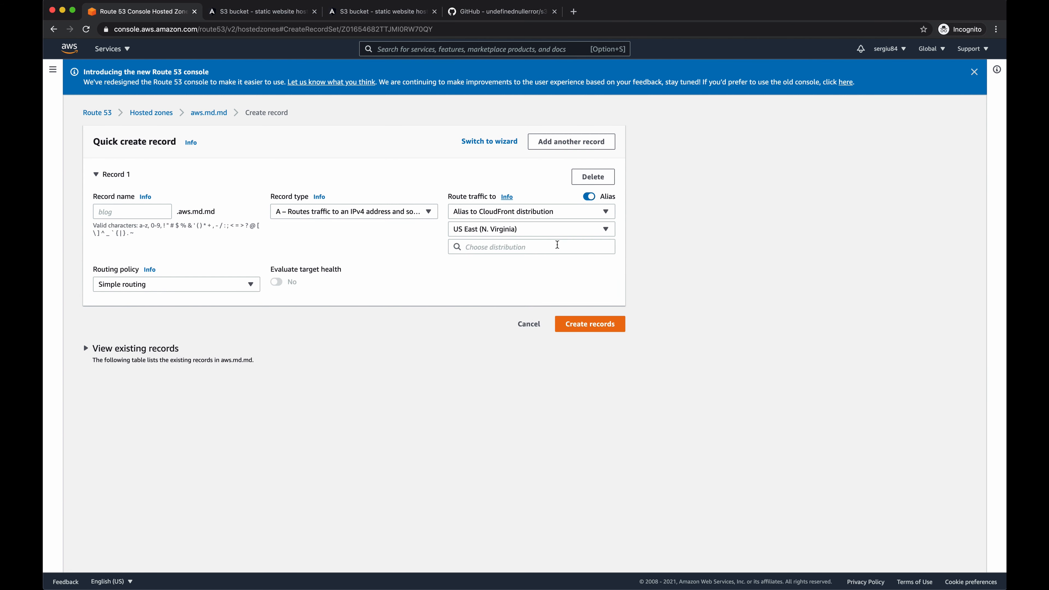
pyautogui.click(544, 247)
pyautogui.click(533, 263)
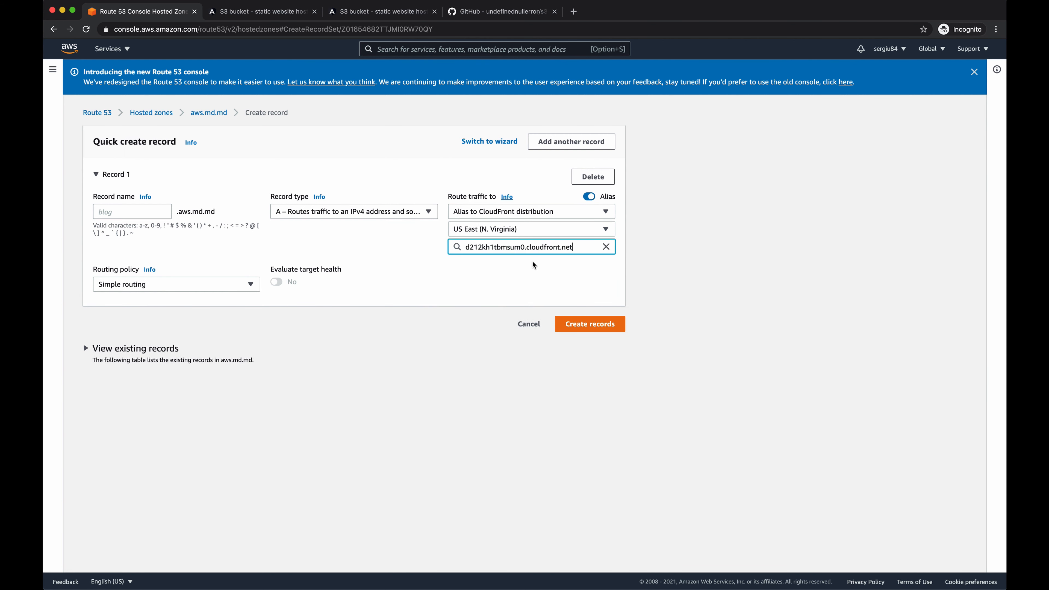
pyautogui.click(580, 328)
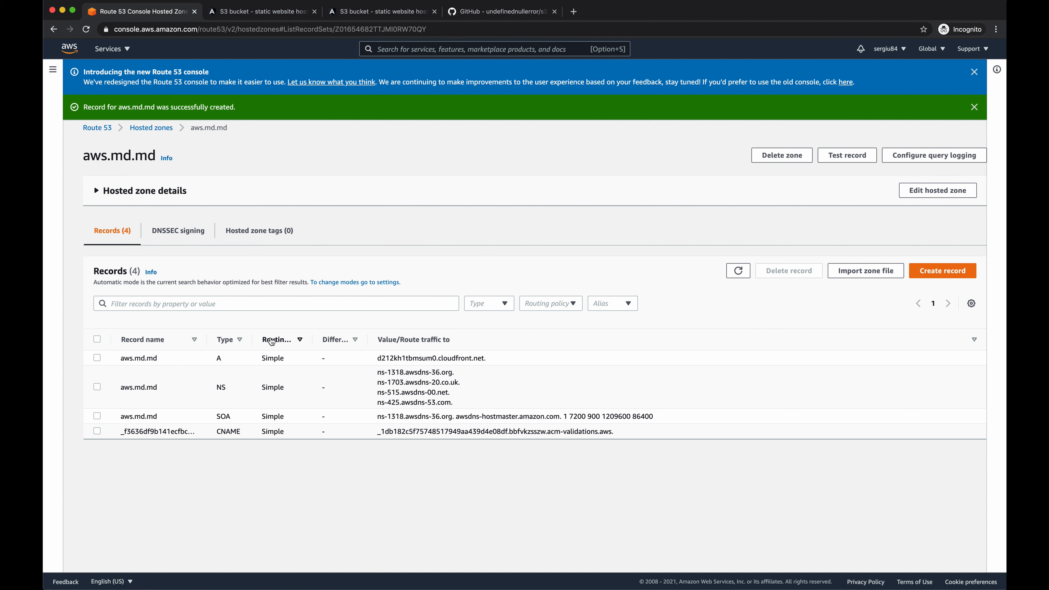
# - Load aws.md.md in a new browser tab to check the site on its custom domain
pyautogui.click(574, 11)
pyautogui.write('a')
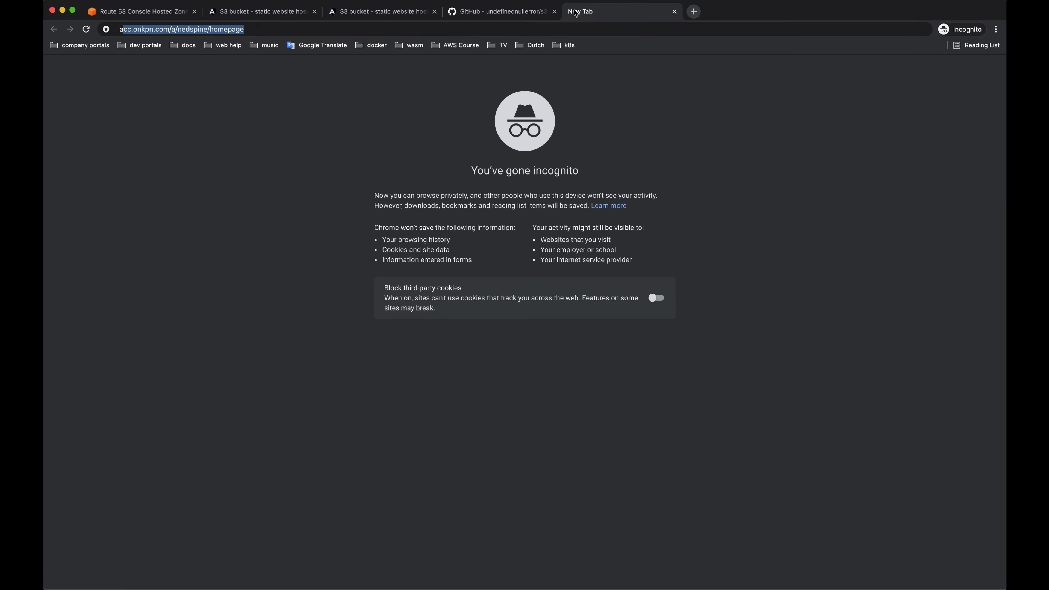
pyautogui.write('ws.md.md')
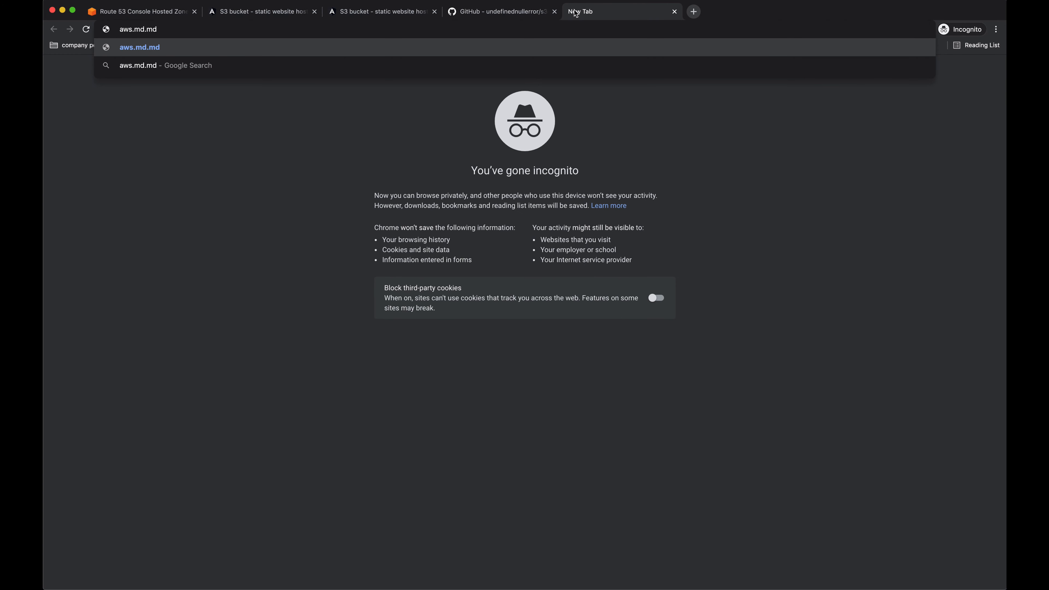
pyautogui.press('Return')
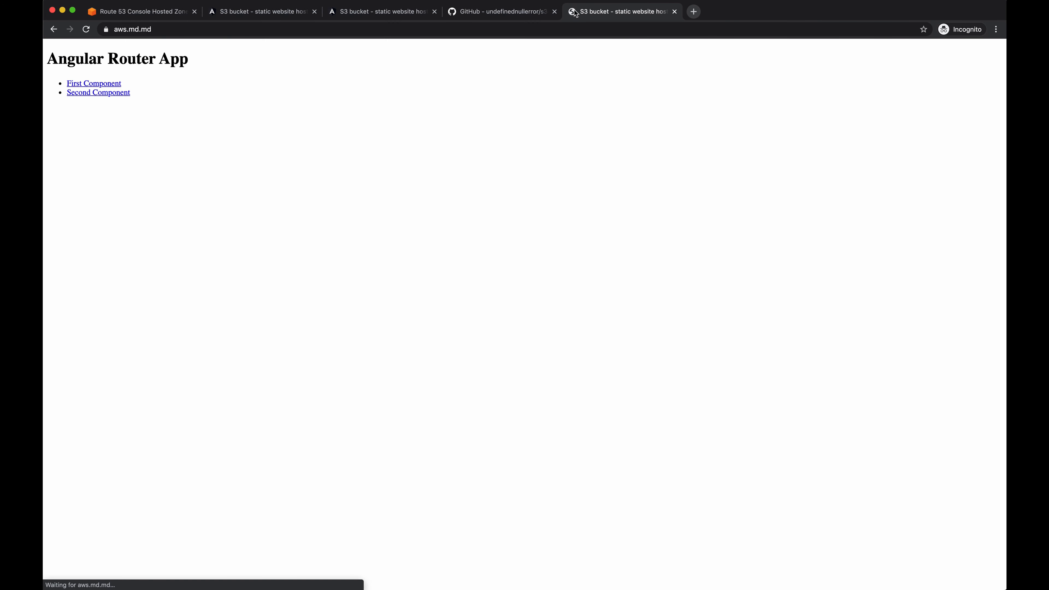
# - Alternate between the site's First Component and Second Component routes, and reload the page on /second to test it
pyautogui.click(99, 85)
pyautogui.click(104, 93)
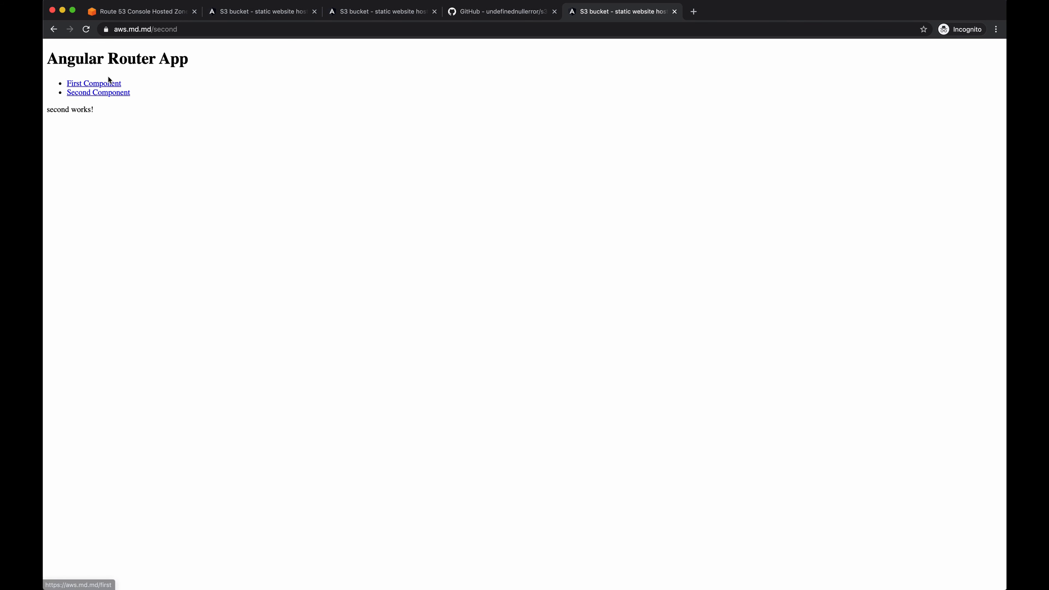
pyautogui.click(109, 81)
pyautogui.click(110, 93)
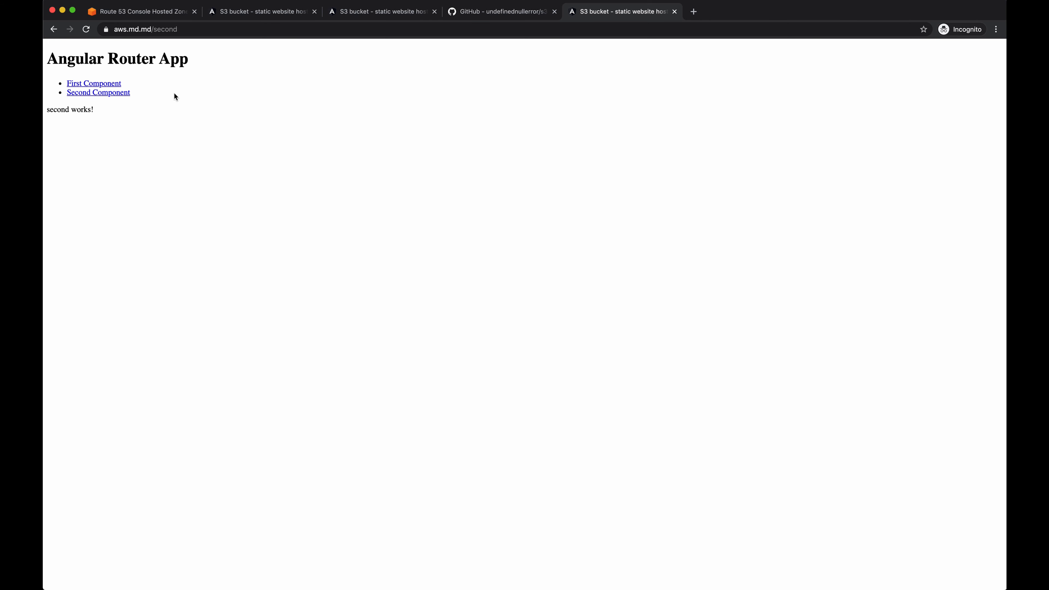
pyautogui.press('super+r')
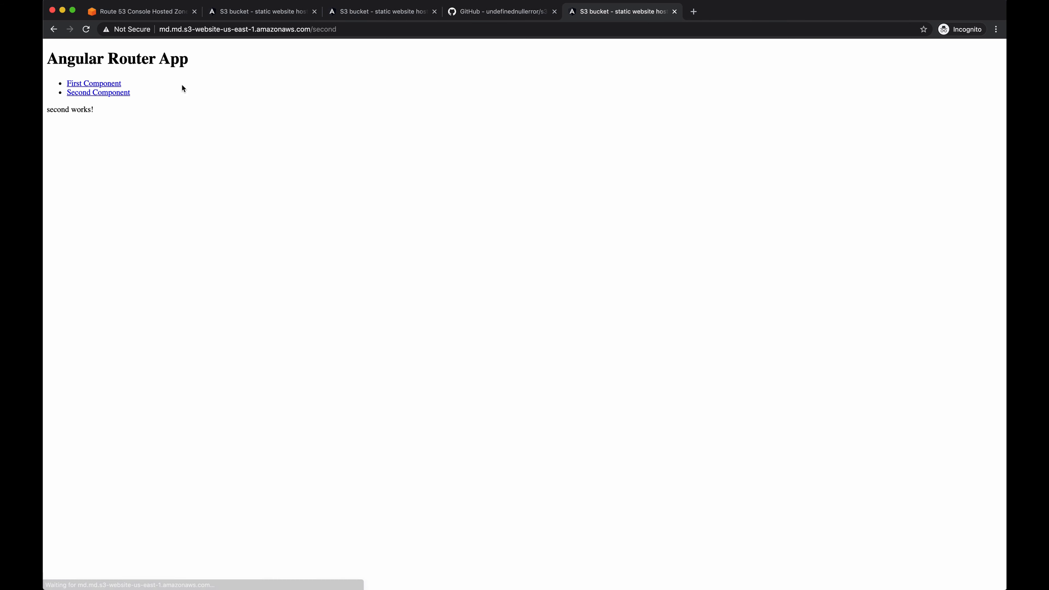
pyautogui.moveTo(267, 32); pyautogui.dragTo(203, 32)
pyautogui.click(215, 70)
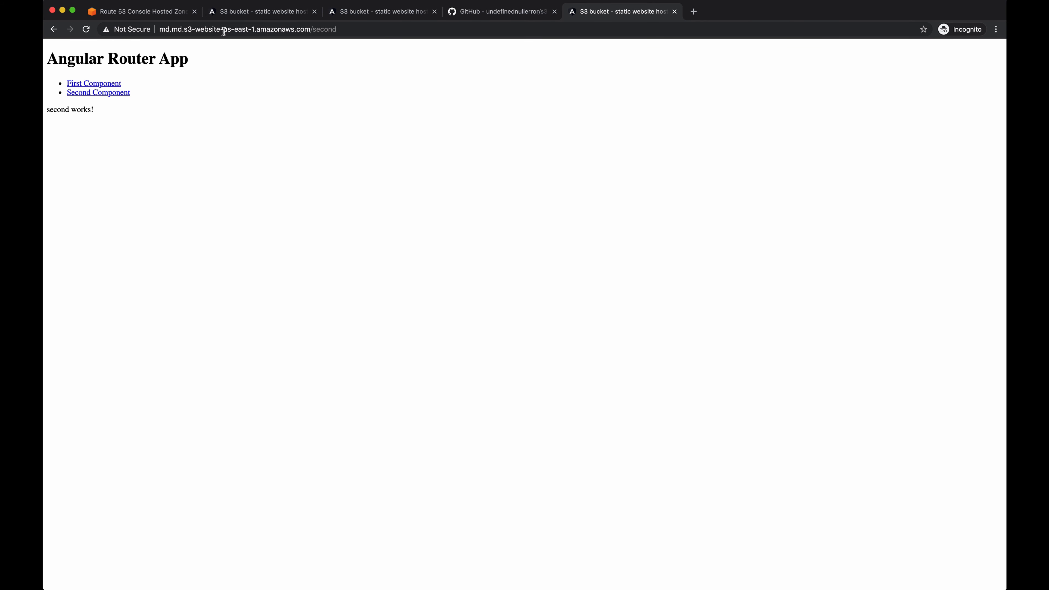
pyautogui.moveTo(211, 32); pyautogui.dragTo(140, 35)
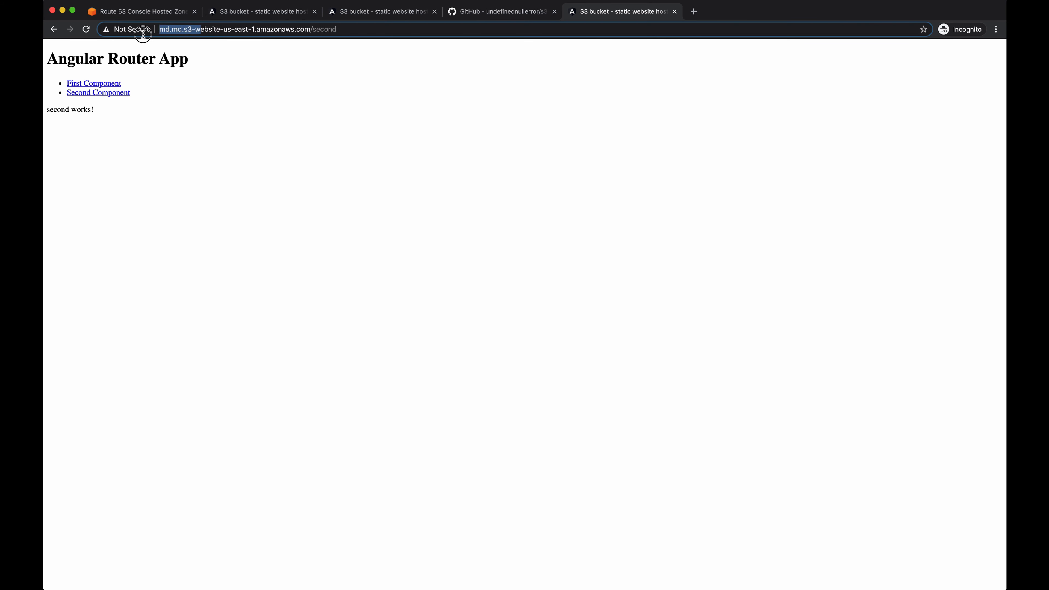
pyautogui.click(188, 68)
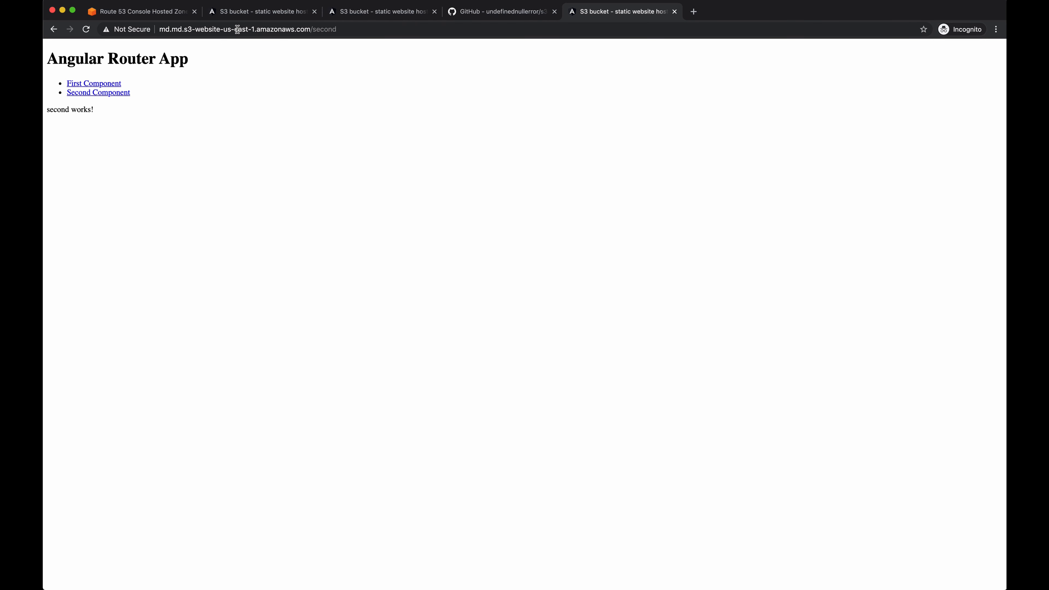
# - Return to the AWS console, search the services for S3 and open the md.md bucket
pyautogui.click(163, 11)
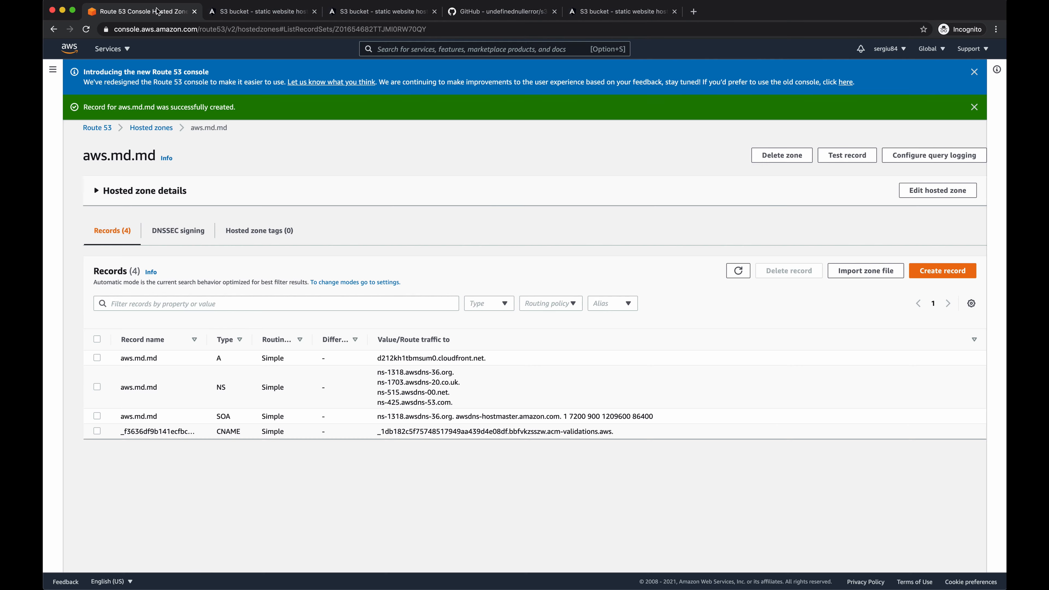
pyautogui.click(418, 50)
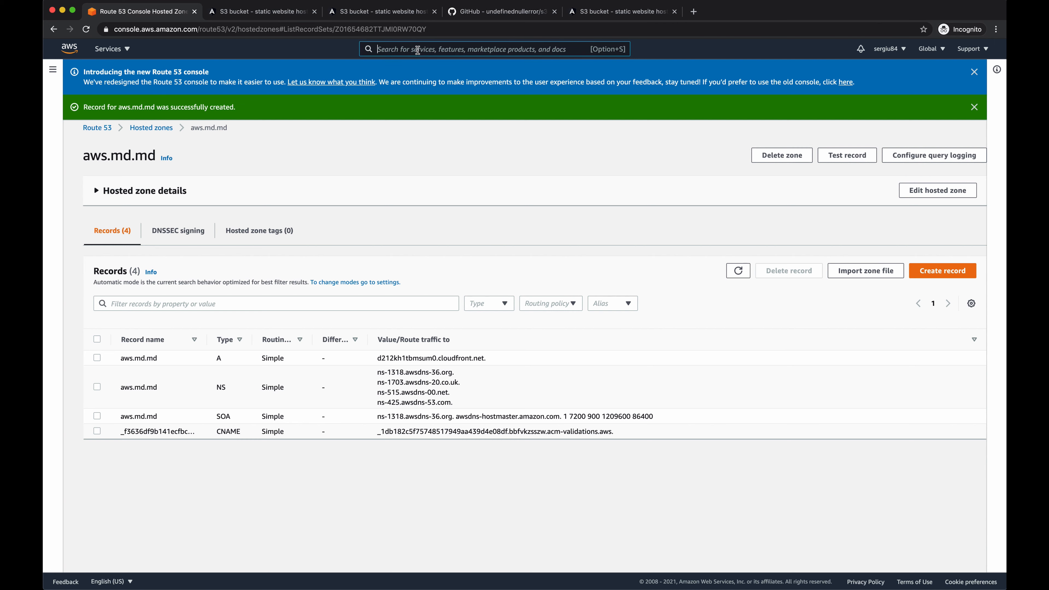
pyautogui.write('s3')
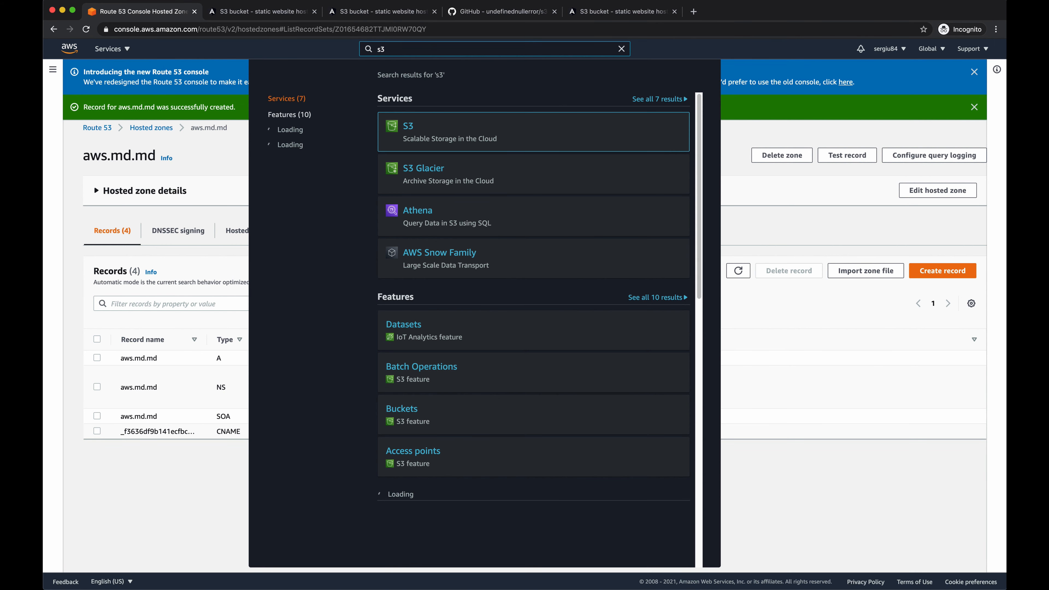
pyautogui.click(412, 128)
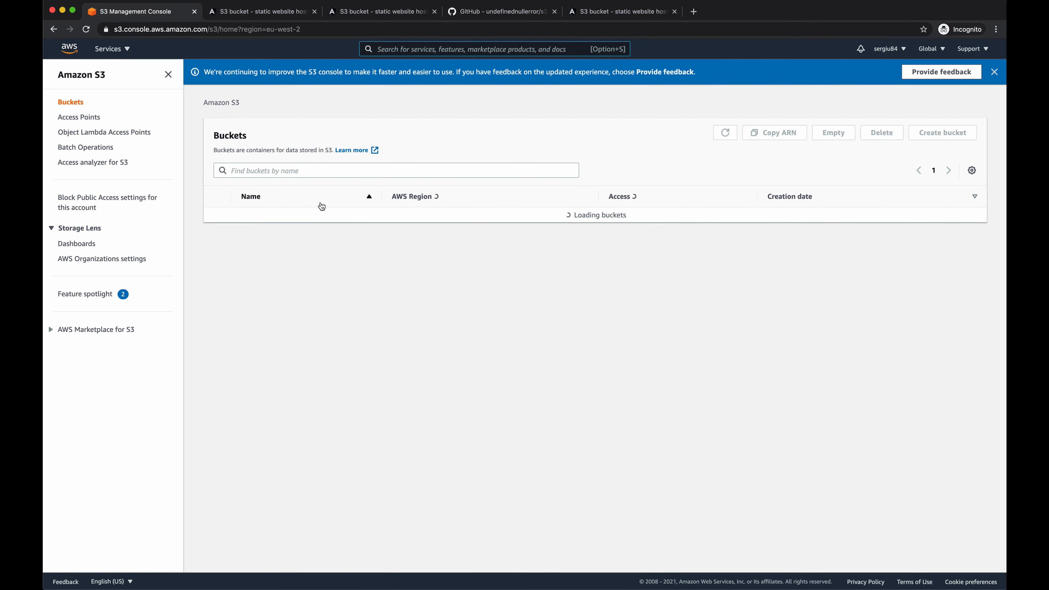
pyautogui.click(254, 215)
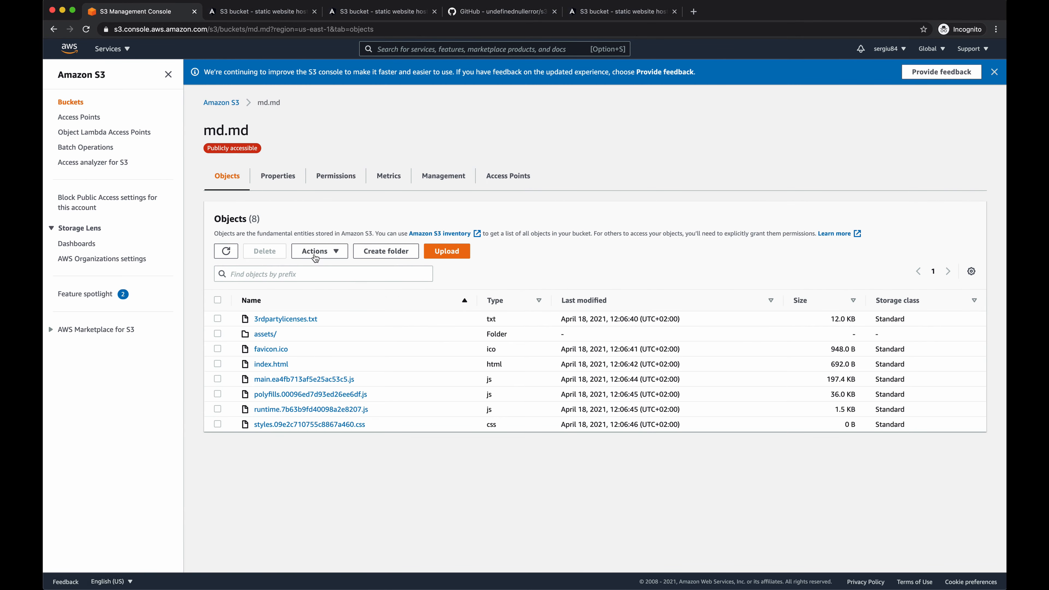
# - Replace the bucket's static website redirection rules with 403 and 404 redirects to host aws.md.md over https, key prefix "#!/", and save
pyautogui.click(278, 176)
pyautogui.scroll(-15, 327, 235)
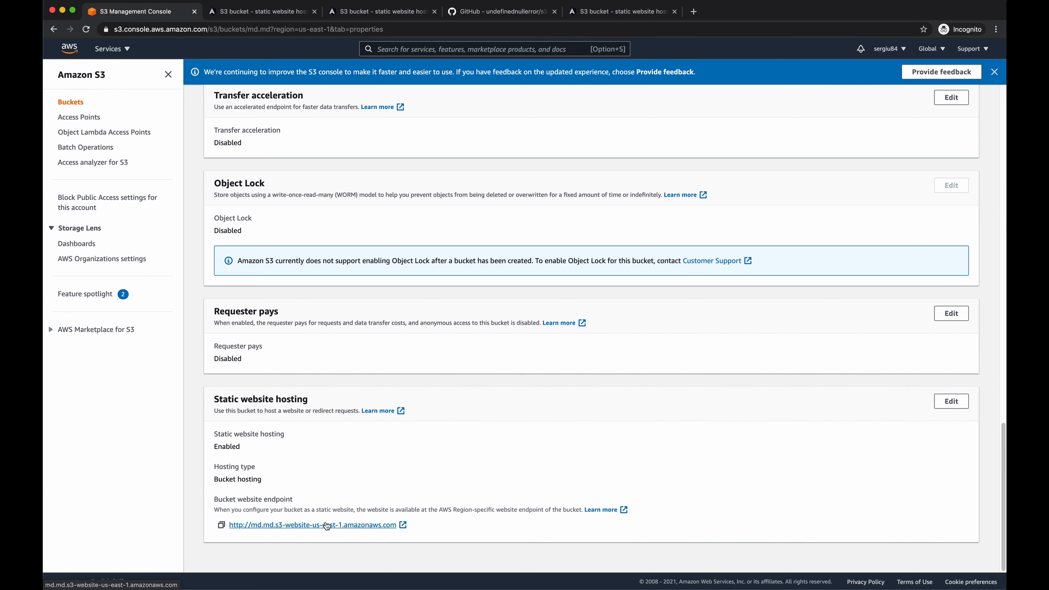
pyautogui.click(952, 401)
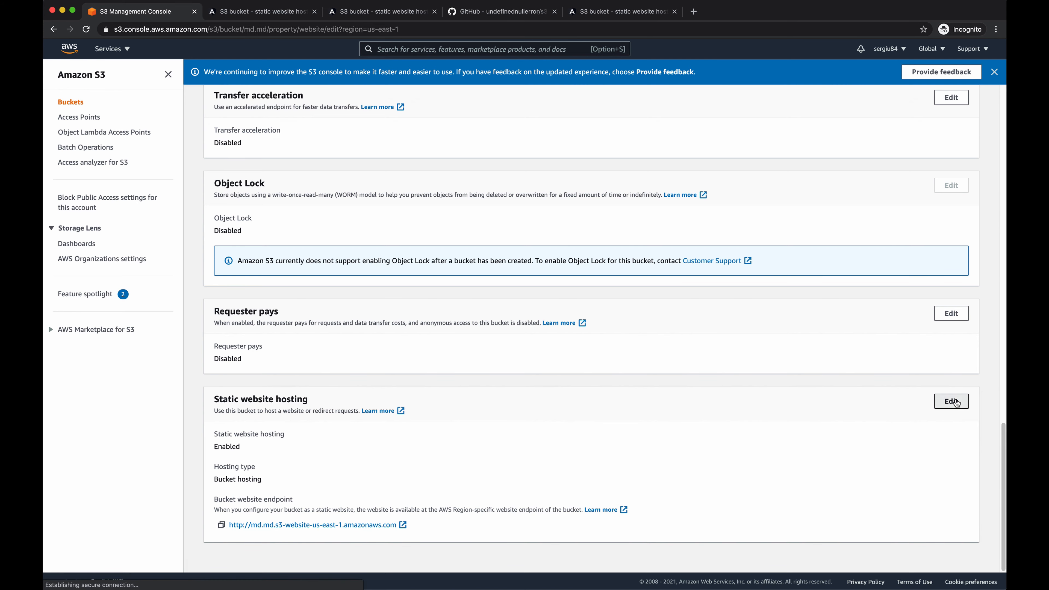
pyautogui.scroll(-4, 428, 397)
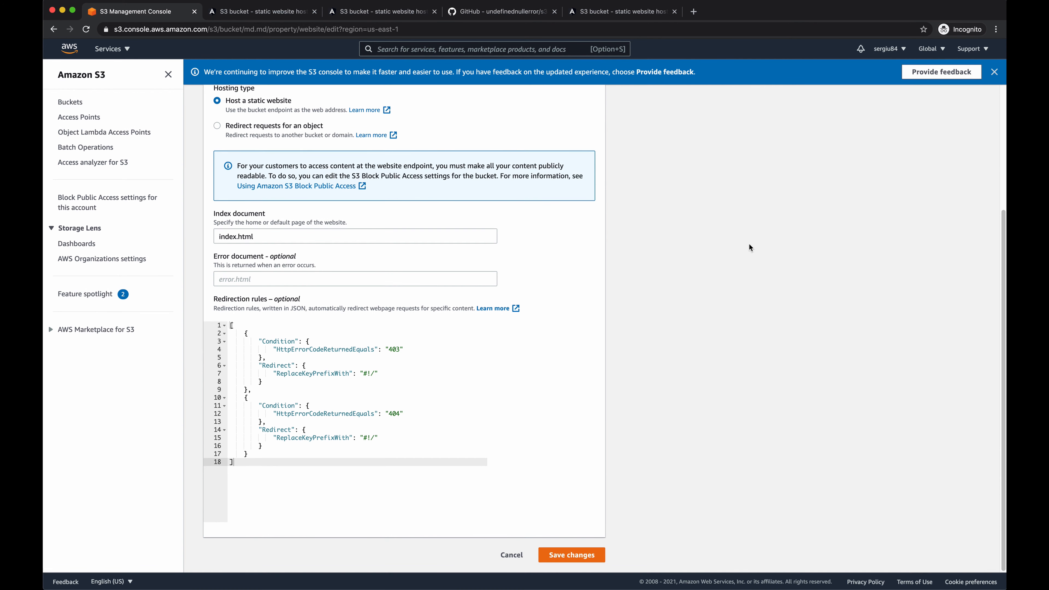
pyautogui.press('super+Tab')
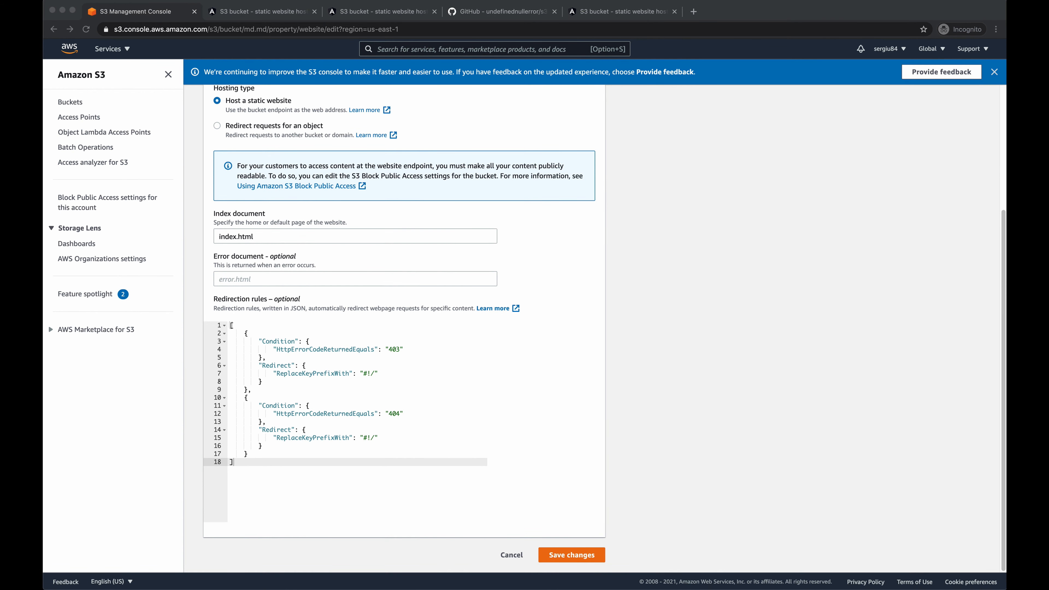
pyautogui.press('super+Tab')
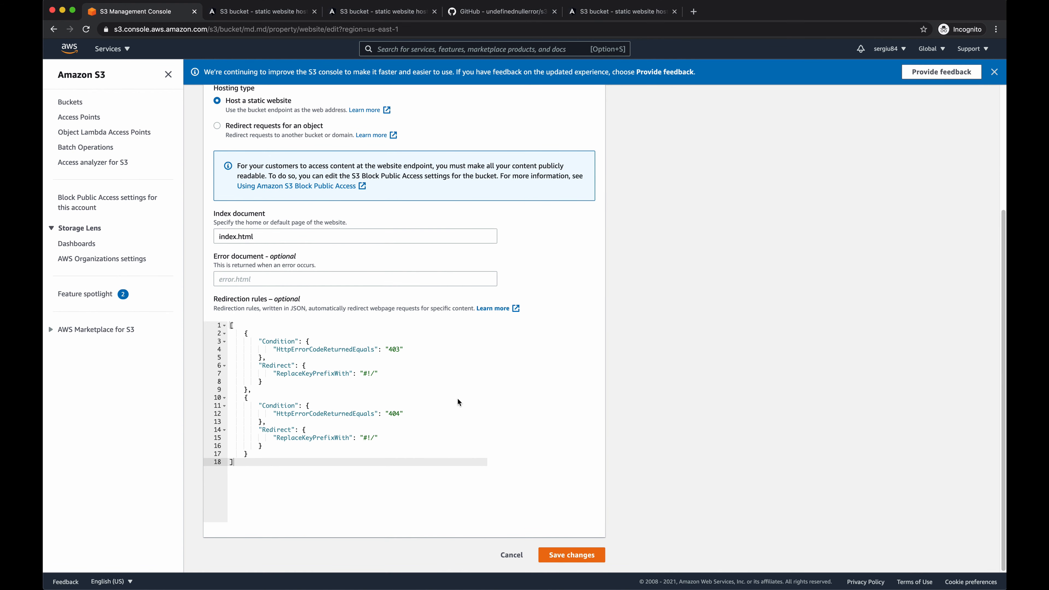
pyautogui.click(425, 389)
pyautogui.press('super+a')
pyautogui.write('[     {         "Condition": {             "HttpErrorCodeReturnedEquals": "403"         },         "Redirect": {             "HostName": "aws.md.md",             "Protocol": "https",             "ReplaceKeyPrefixWith": "#!/"         }     },     {         "Condition": {             "HttpErrorCodeReturnedEquals": "404"         },         "Redirect": {             "HostName": "aws.md.md",             "Protocol": "https",             "ReplaceKeyPrefixWith": "#!/"         }     } ]')
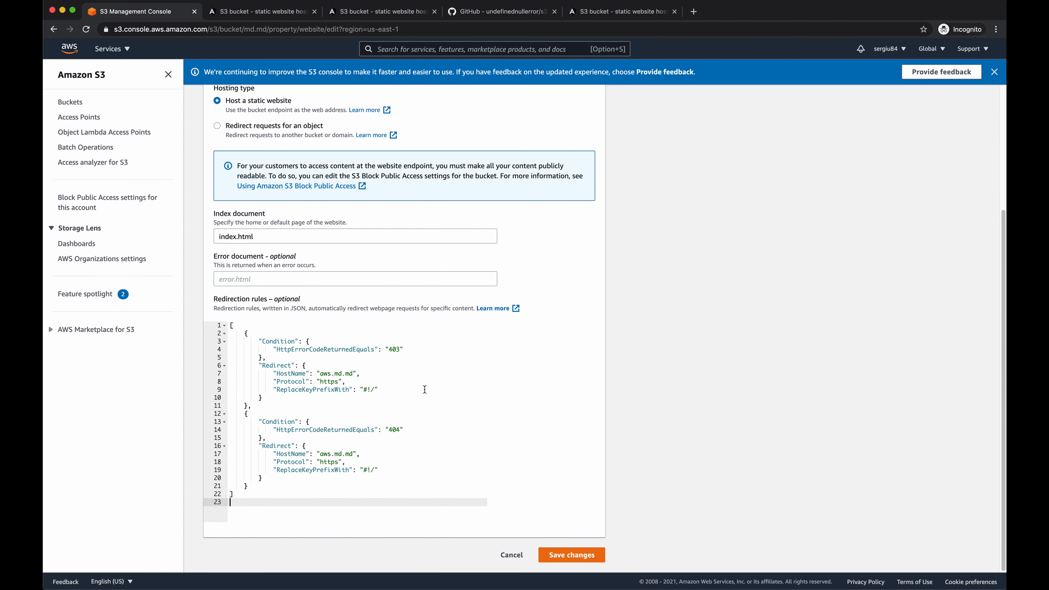
pyautogui.moveTo(283, 375); pyautogui.dragTo(324, 382)
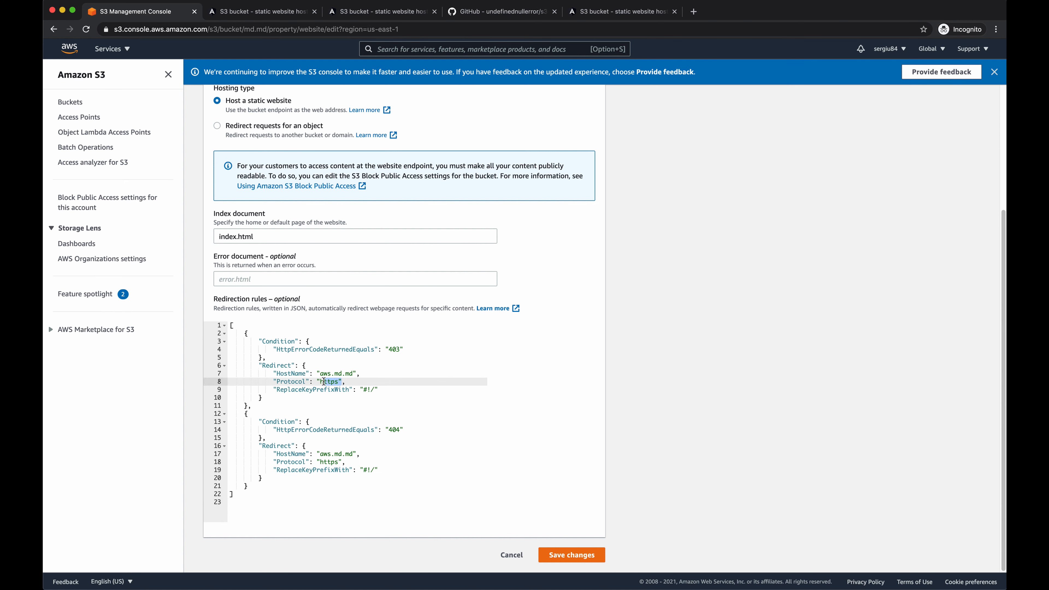
pyautogui.moveTo(351, 460); pyautogui.dragTo(317, 454)
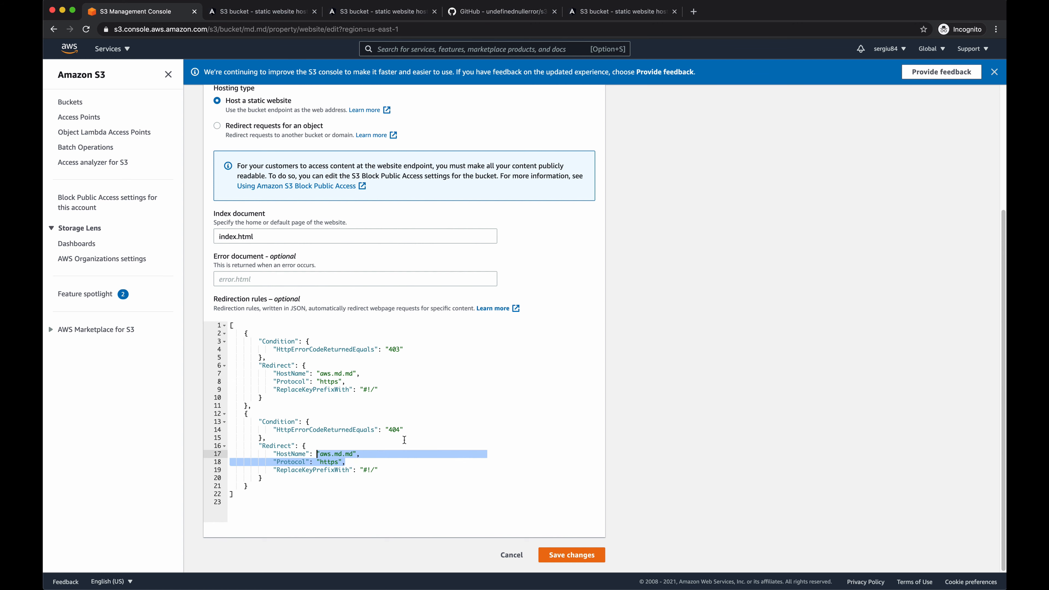
pyautogui.click(568, 554)
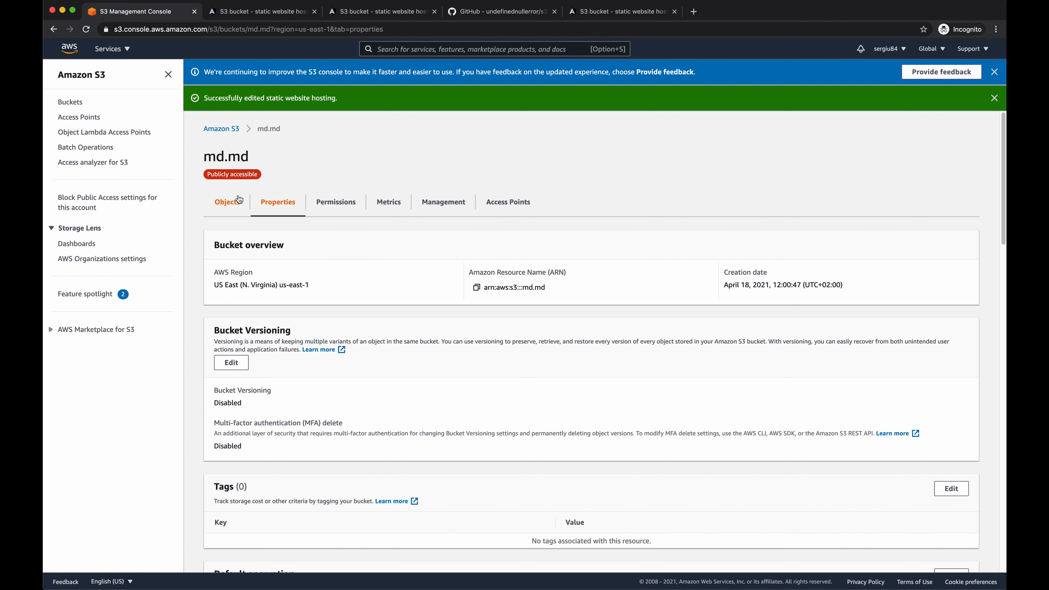
# - Search the AWS services for CloudFront and open the distribution that serves aws.md.md
pyautogui.click(418, 48)
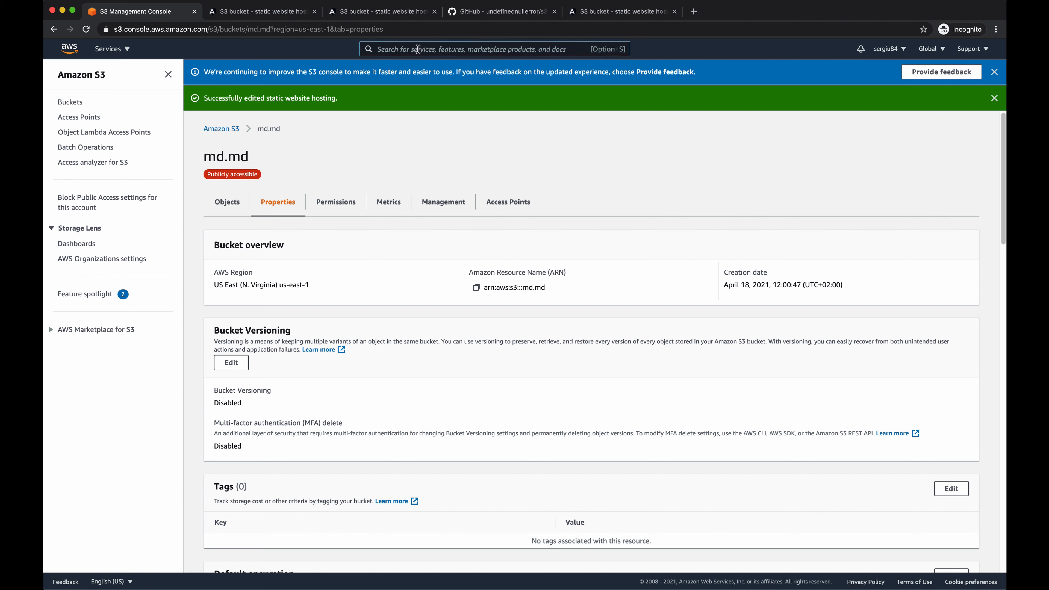
pyautogui.write('cloud9')
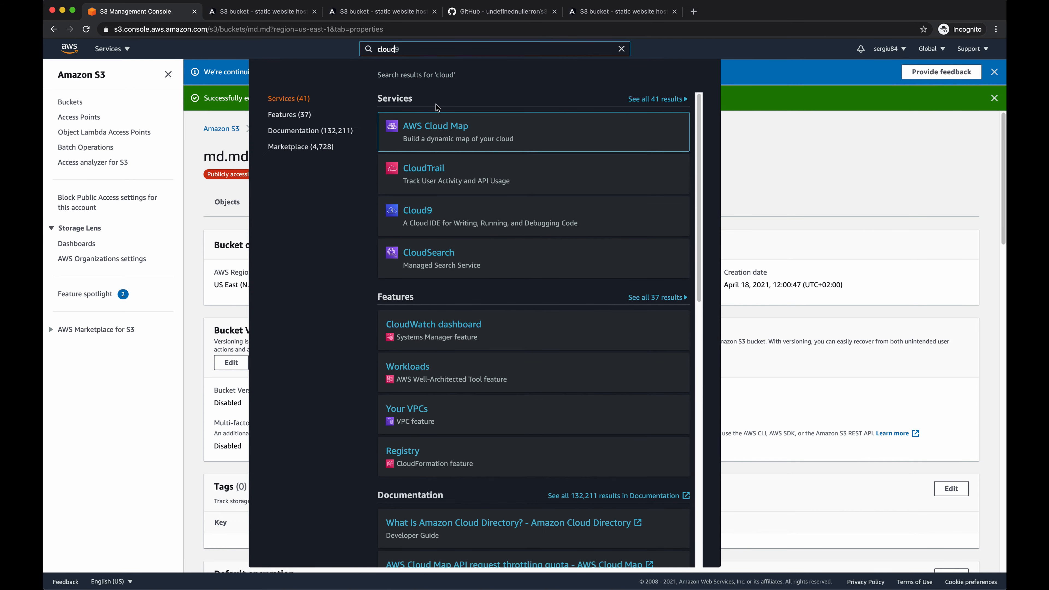
pyautogui.press('BackSpace')
pyautogui.write('fr')
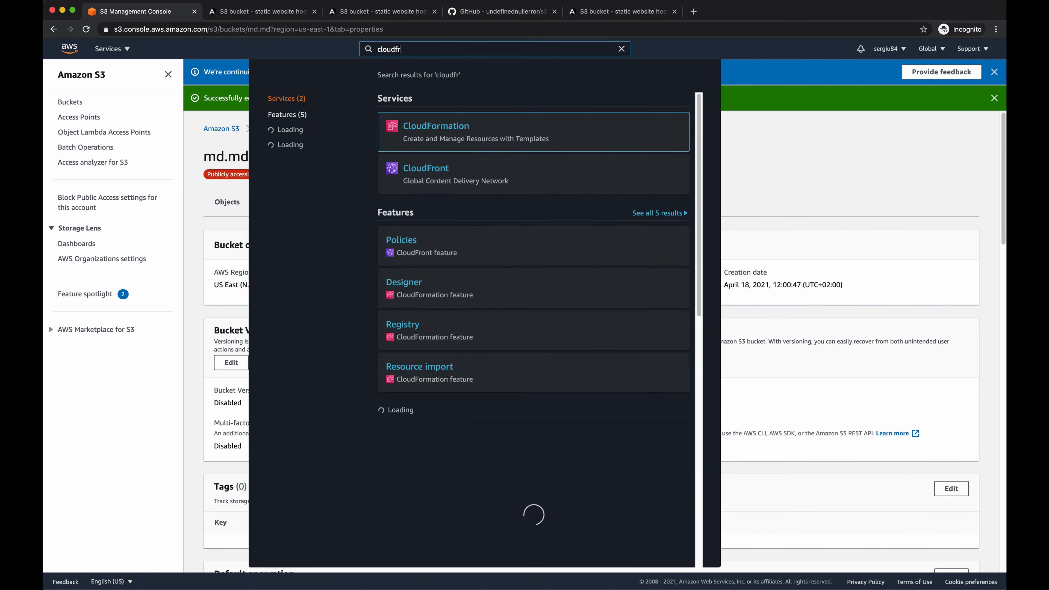
pyautogui.write('ont')
pyautogui.click(439, 132)
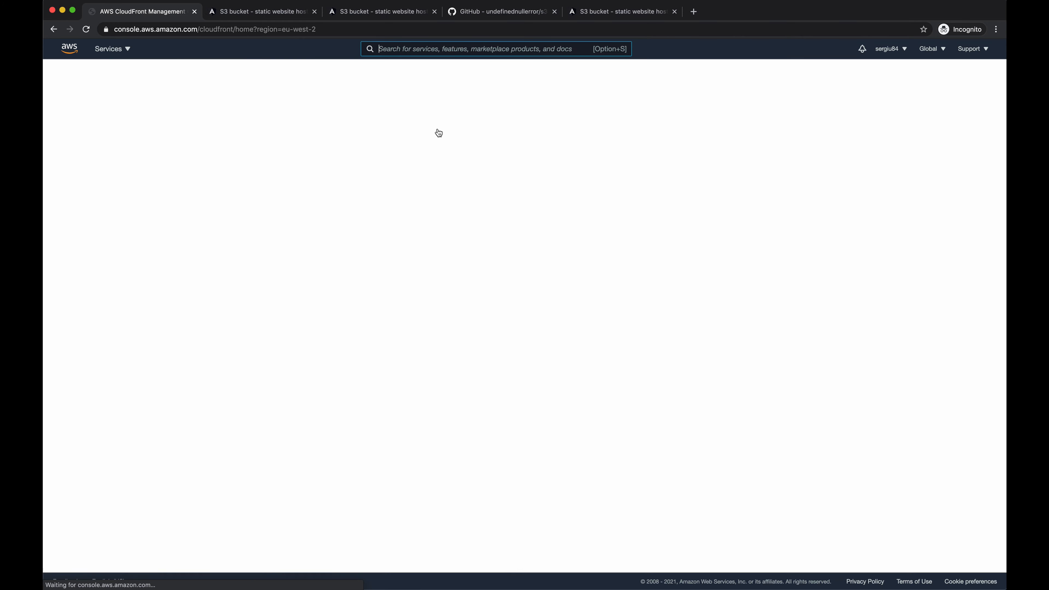
pyautogui.click(348, 210)
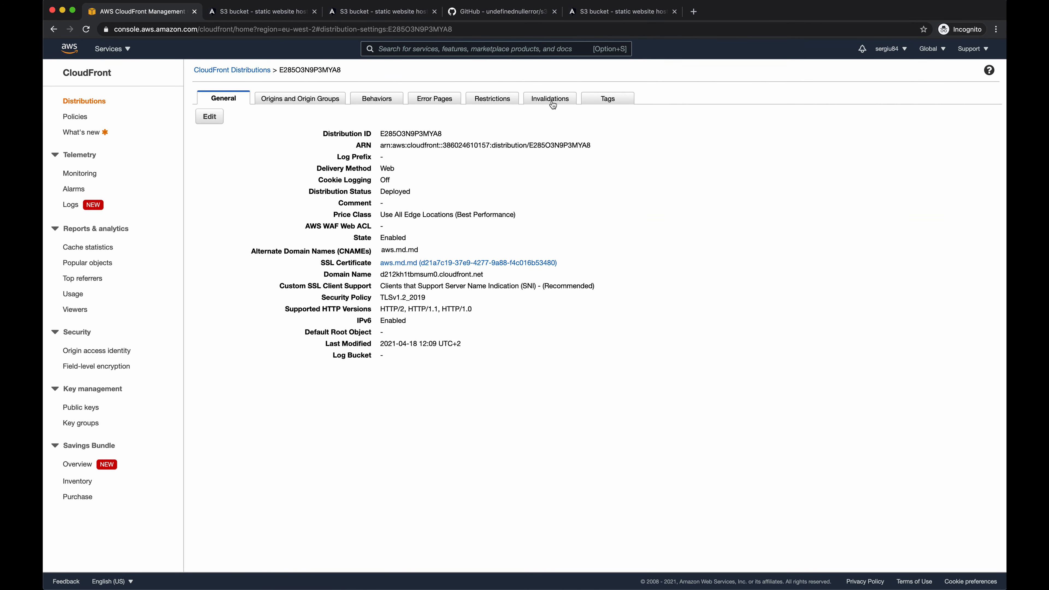
# - Create an invalidation for the object path /* on the CloudFront distribution
pyautogui.click(550, 99)
pyautogui.click(234, 137)
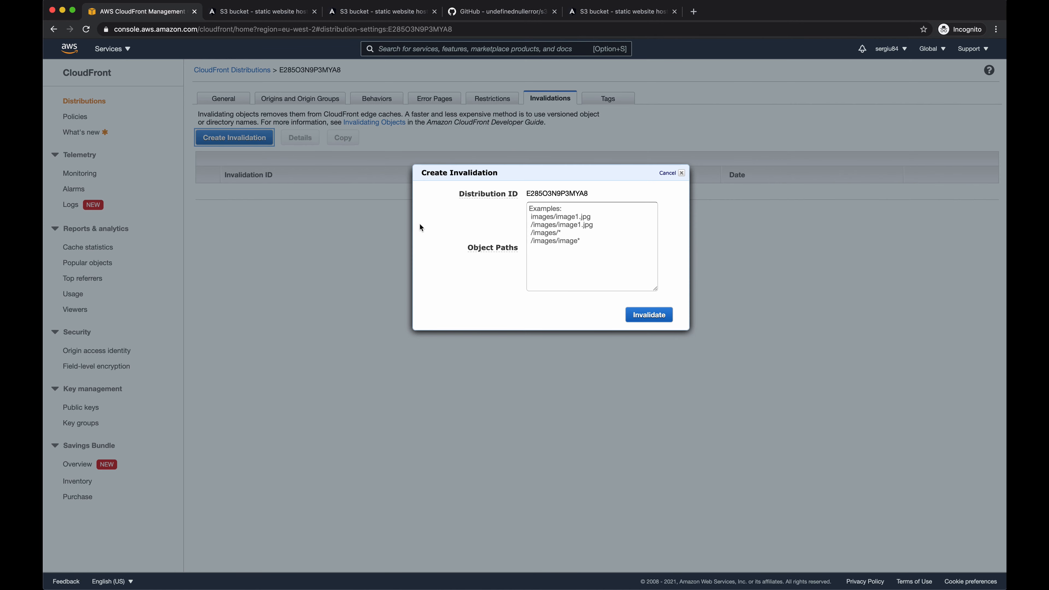
pyautogui.click(555, 217)
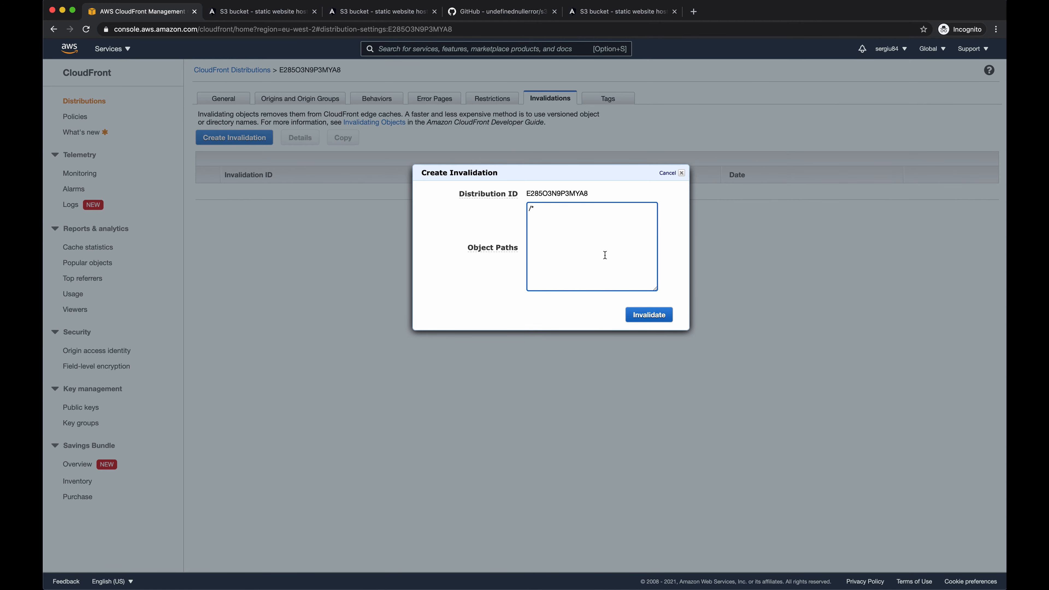
pyautogui.click(640, 314)
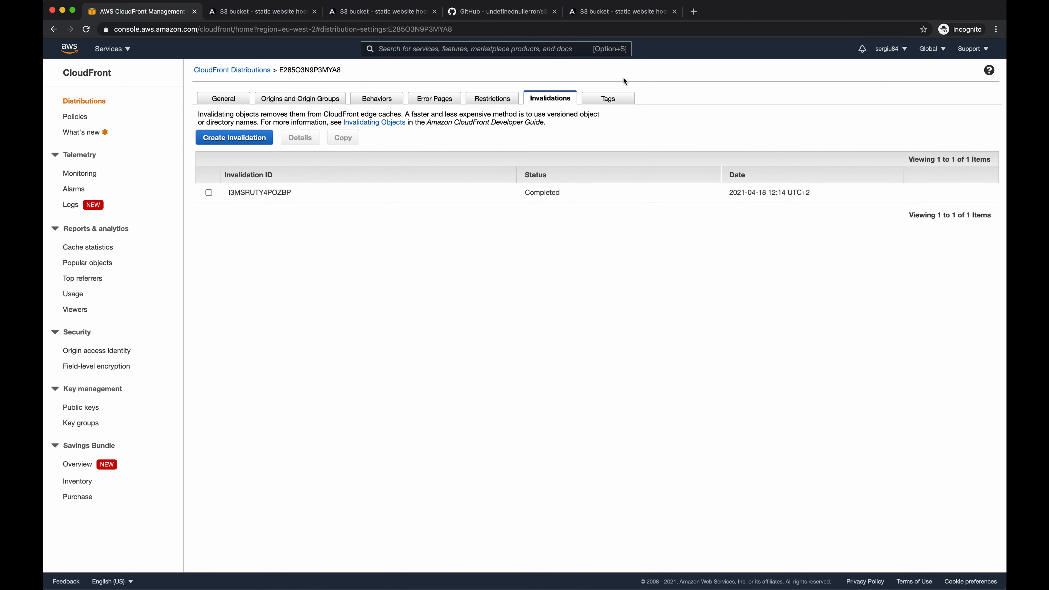
# - Load aws.md.md in the first site tab and visit its Second Component and First Component routes
pyautogui.click(259, 11)
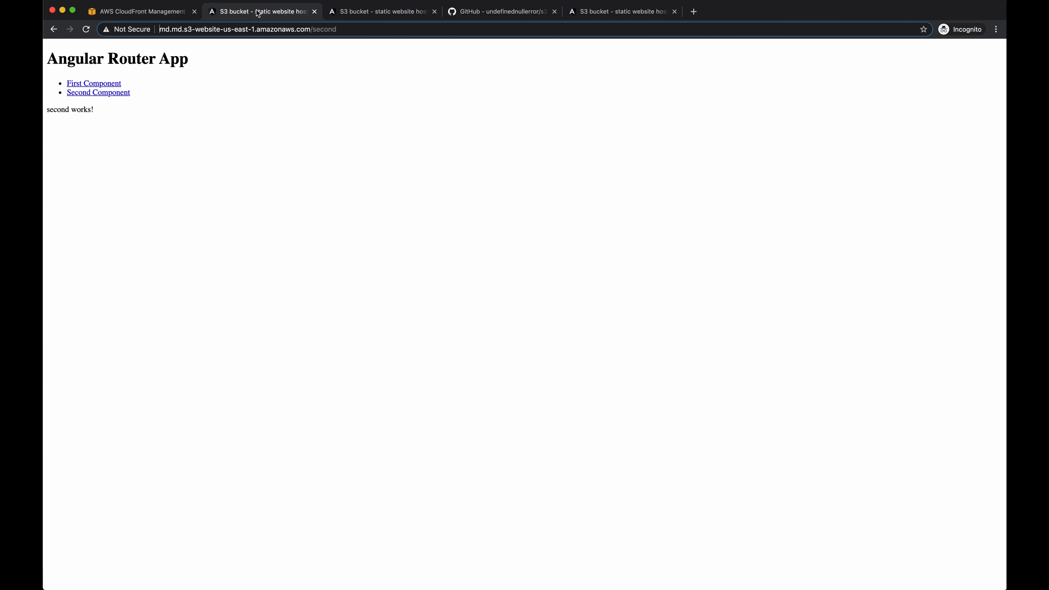
pyautogui.click(281, 26)
pyautogui.write('aws.md.md')
pyautogui.press('Return')
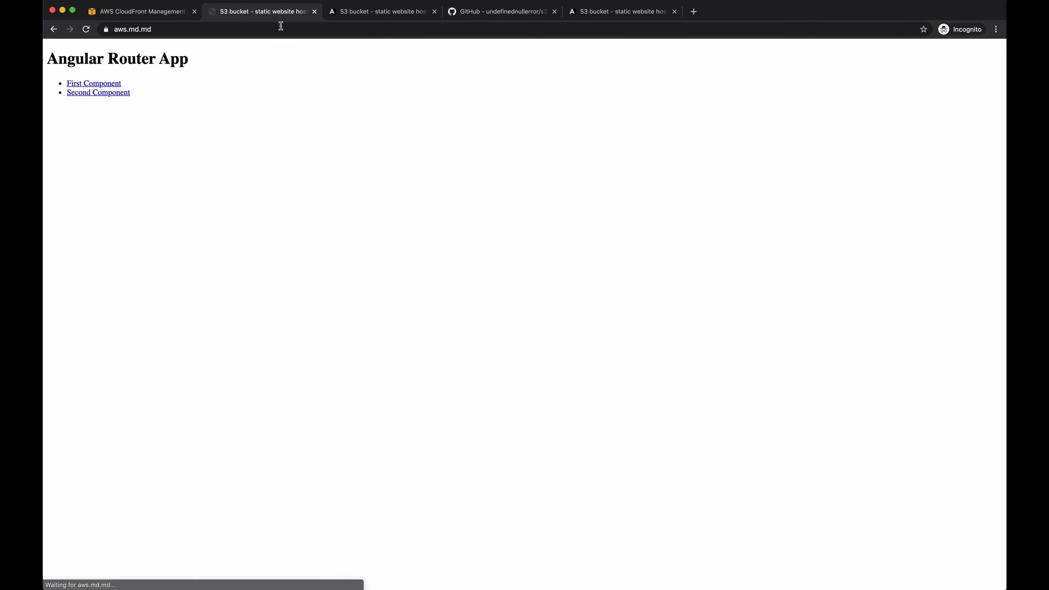
pyautogui.click(110, 92)
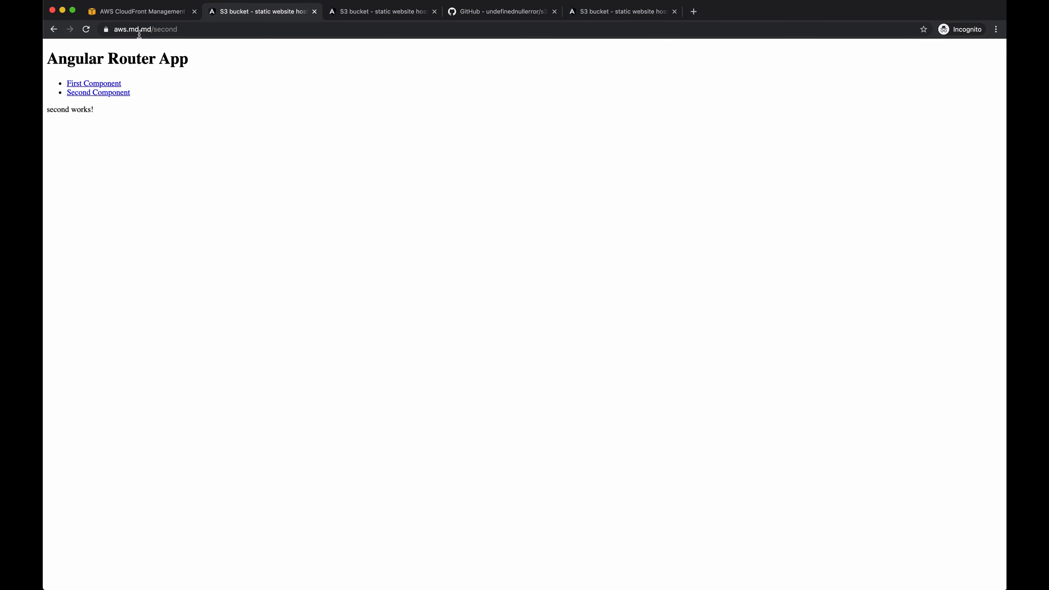
pyautogui.click(116, 84)
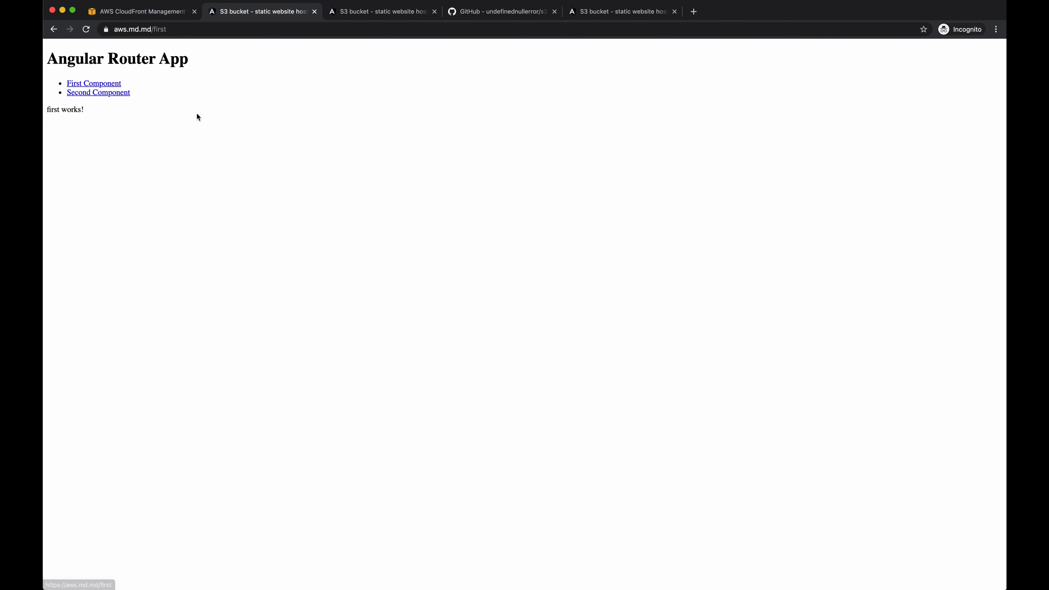